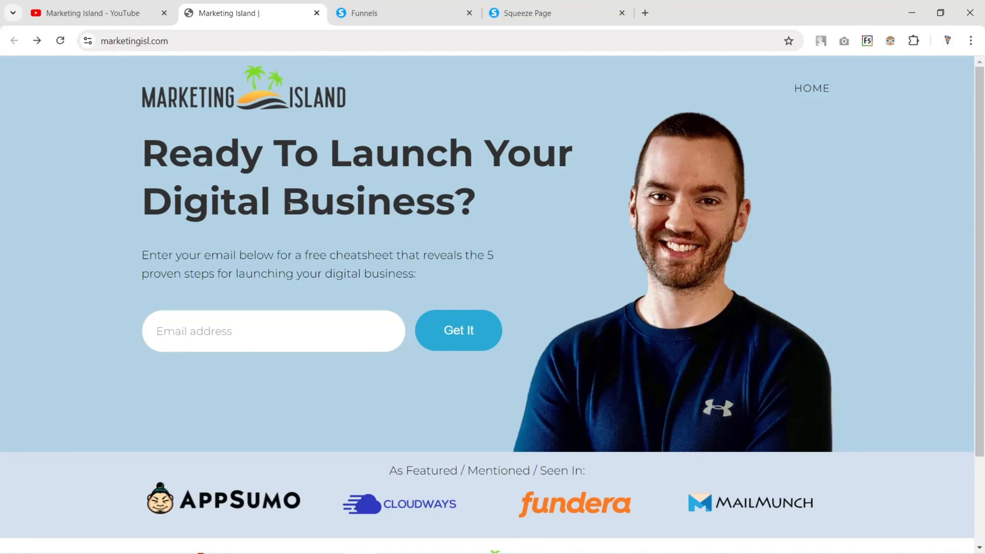
# Switch to the systeme.io funnels and start a new funnel named "Lead Gen Funnel" with the Custom goal
pyautogui.click(385, 21)
pyautogui.click(525, 87)
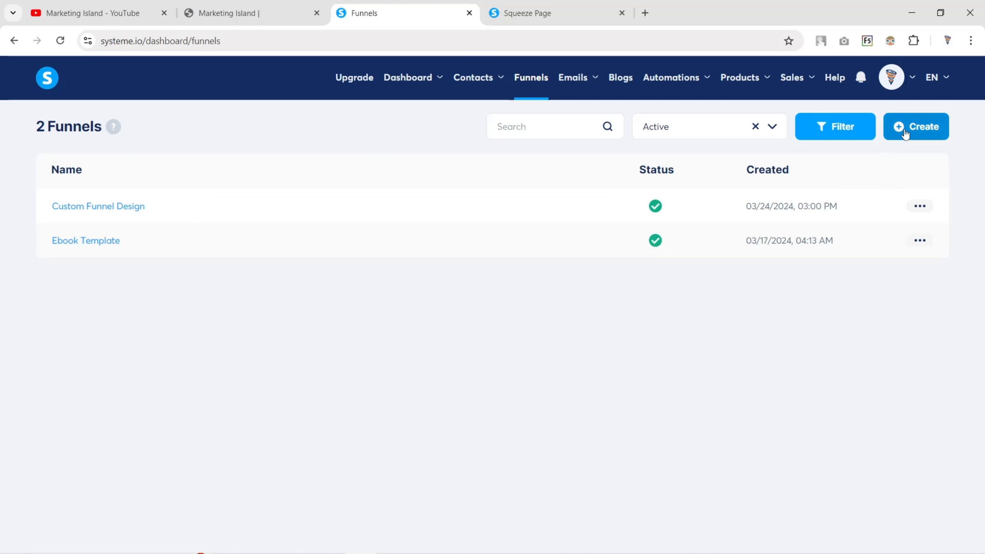
pyautogui.click(905, 133)
pyautogui.click(386, 179)
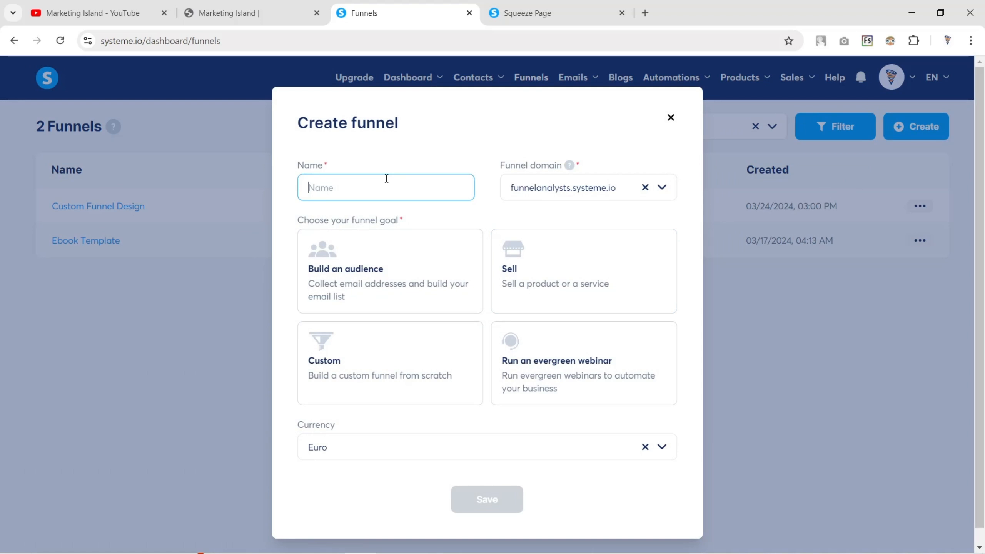
pyautogui.write('Lead Gen Funnel')
pyautogui.click(372, 364)
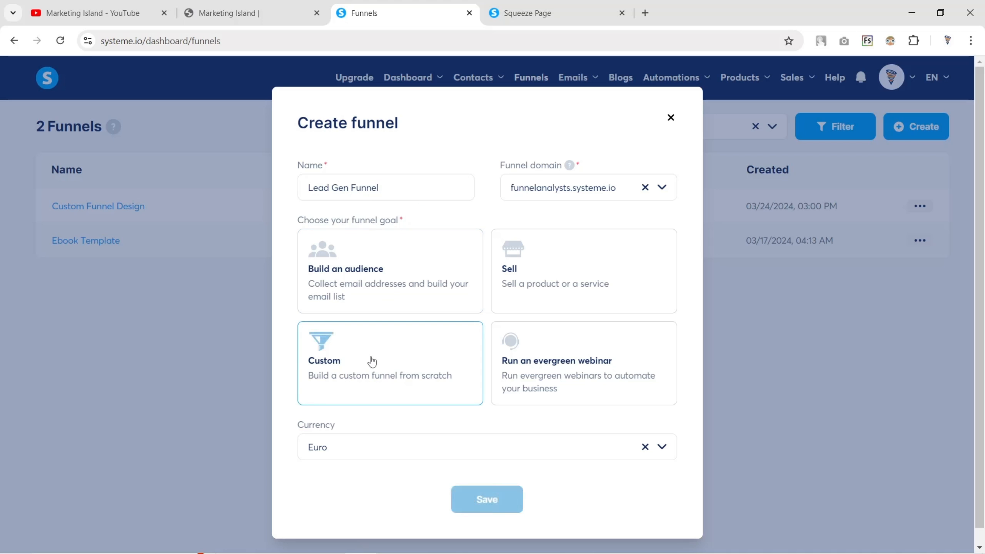
# Set the new funnel's currency to U.S. Dollar, save it and open the funnel
pyautogui.scroll(-1, 380, 408)
pyautogui.click(385, 436)
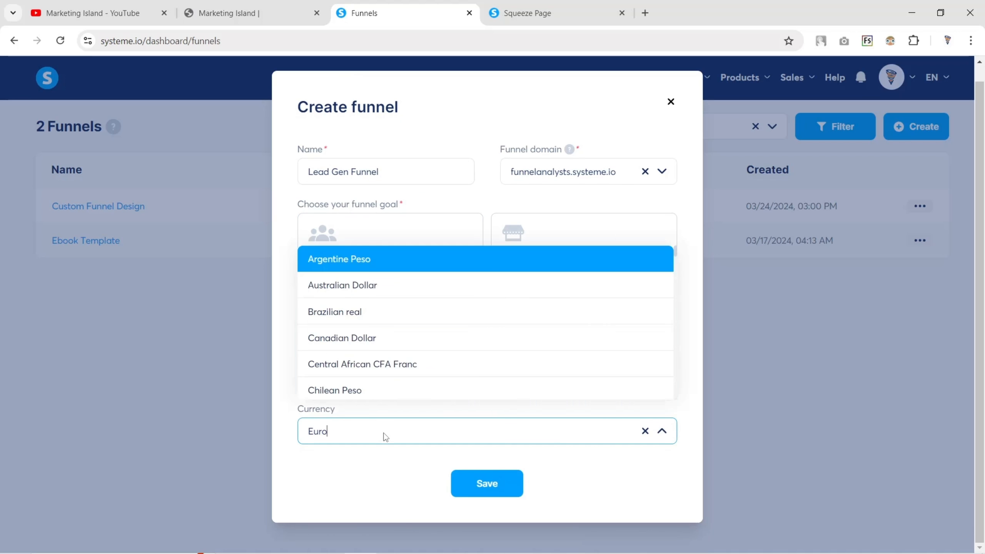
pyautogui.write('U.S')
pyautogui.click(349, 458)
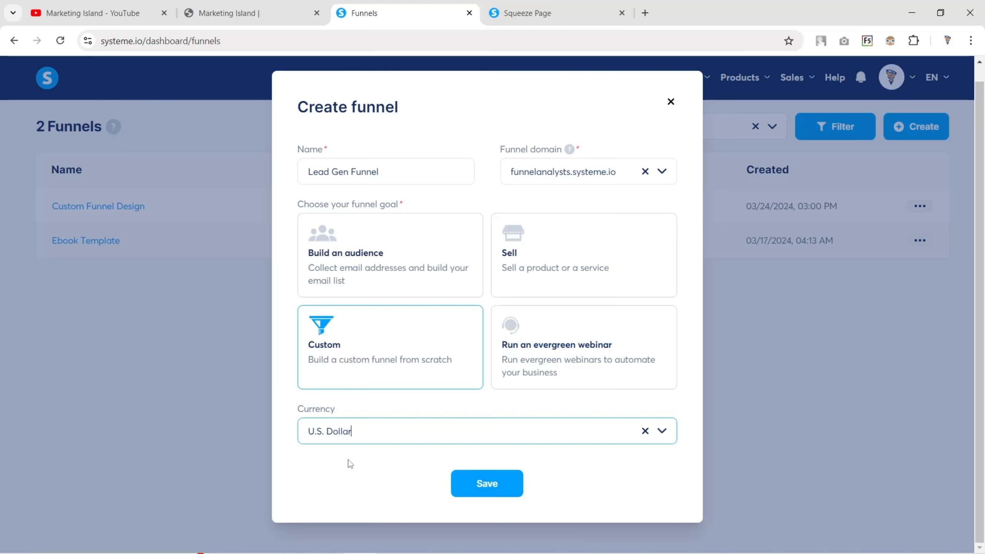
pyautogui.click(486, 489)
pyautogui.click(113, 206)
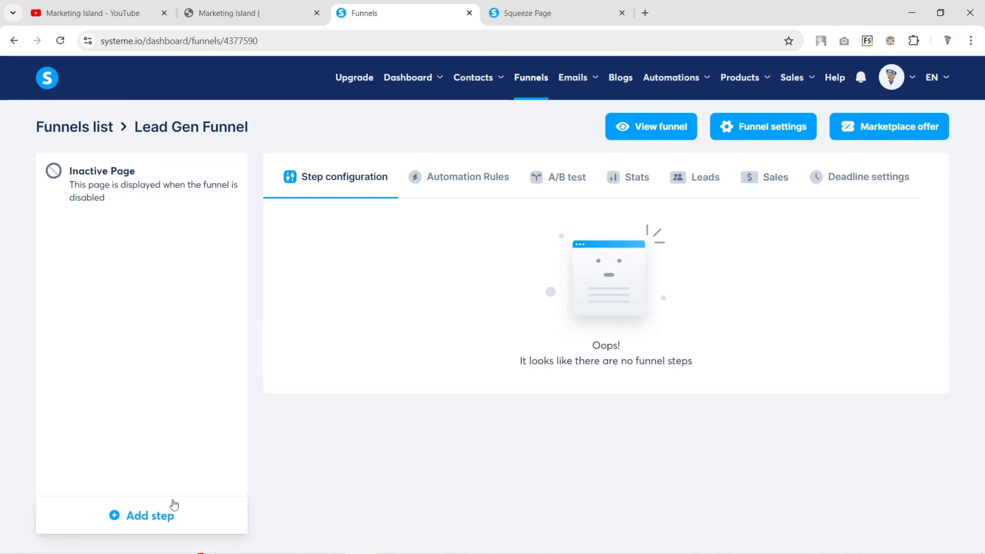
# Add a funnel step named "Home" of type Squeeze page, checking the Marketing Island homepage for reference
pyautogui.click(140, 515)
pyautogui.click(323, 278)
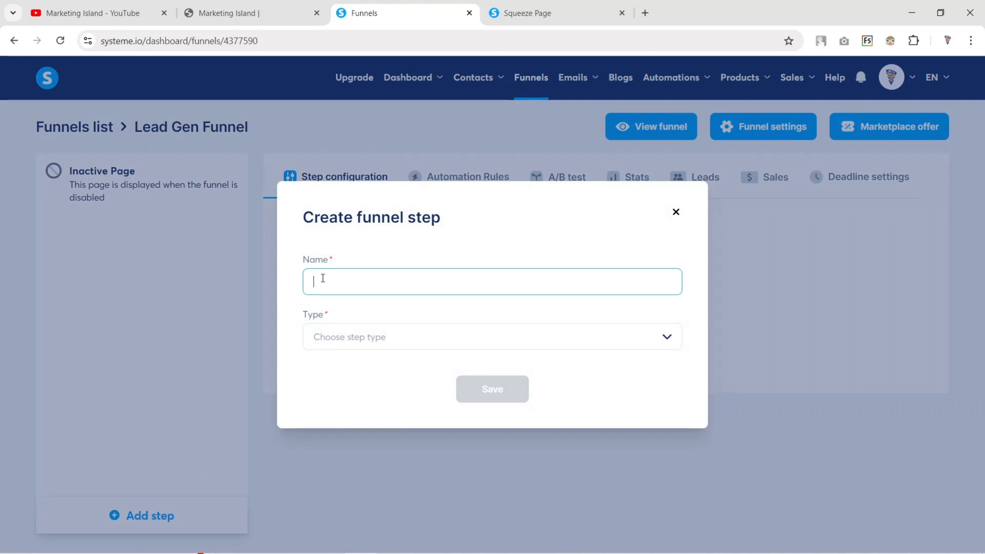
pyautogui.write('Home')
pyautogui.click(254, 13)
pyautogui.scroll(-3, 323, 298)
pyautogui.scroll(3, 324, 297)
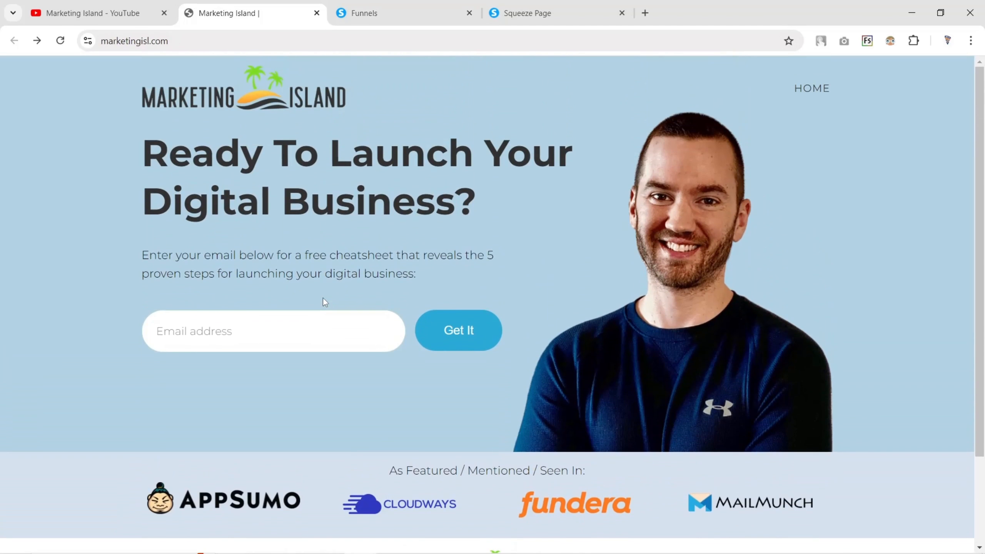
pyautogui.click(378, 10)
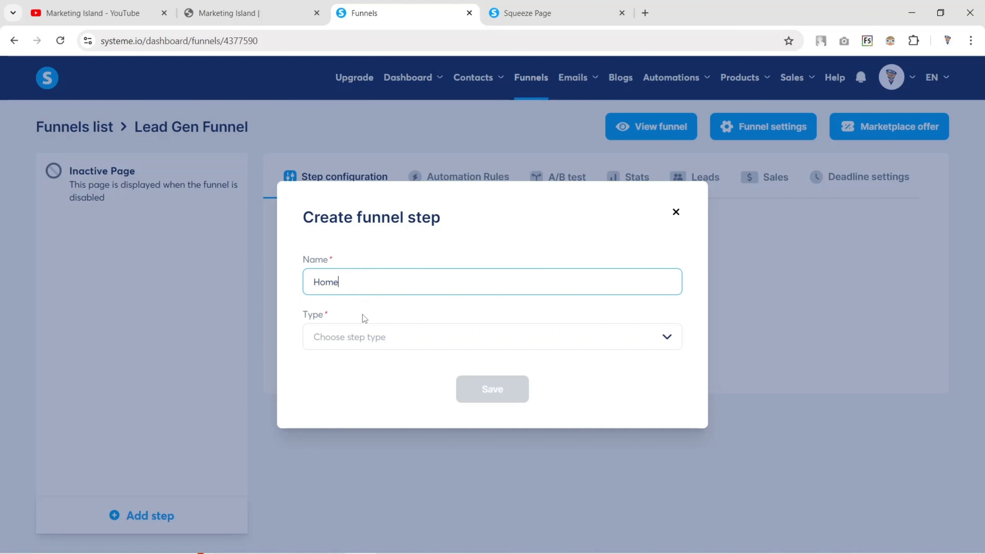
pyautogui.click(368, 337)
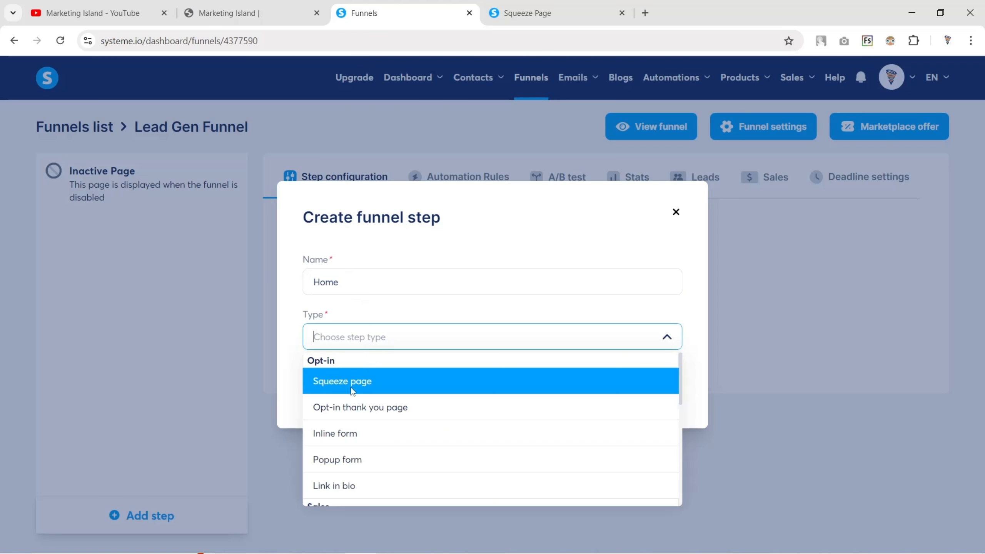
pyautogui.click(352, 383)
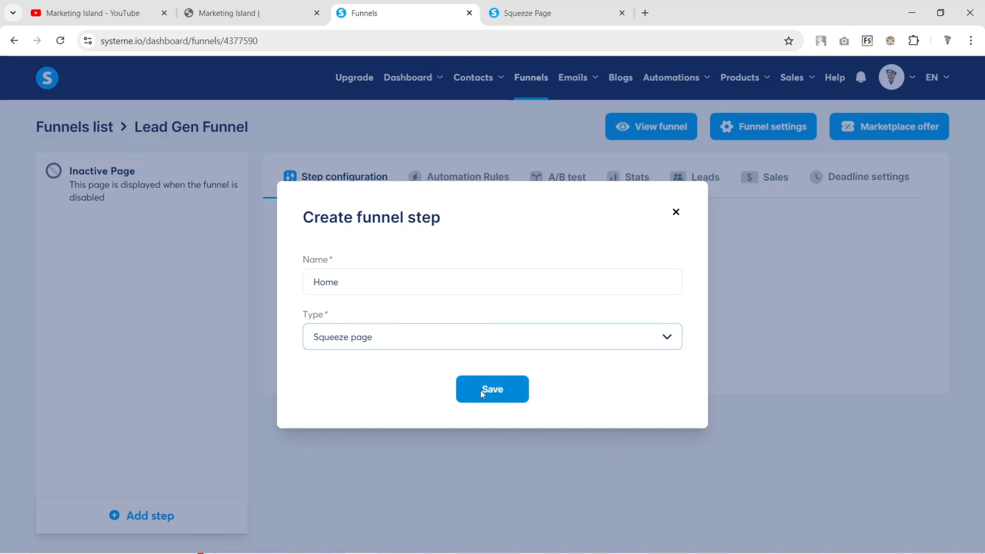
pyautogui.click(481, 390)
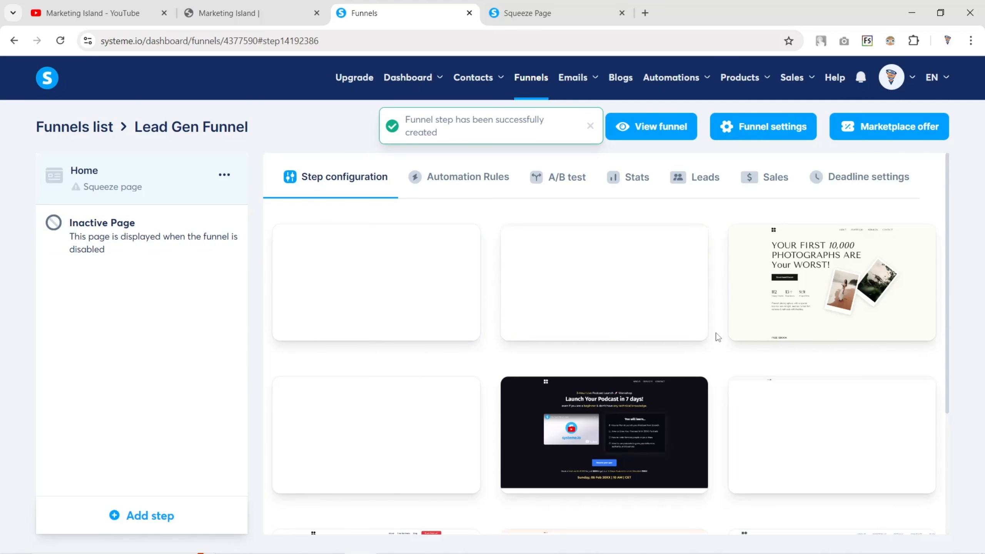
# Select the "Launch Your Podcast in 7 days!" template for the Home step
pyautogui.moveTo(657, 337)
pyautogui.scroll(-4, 657, 337)
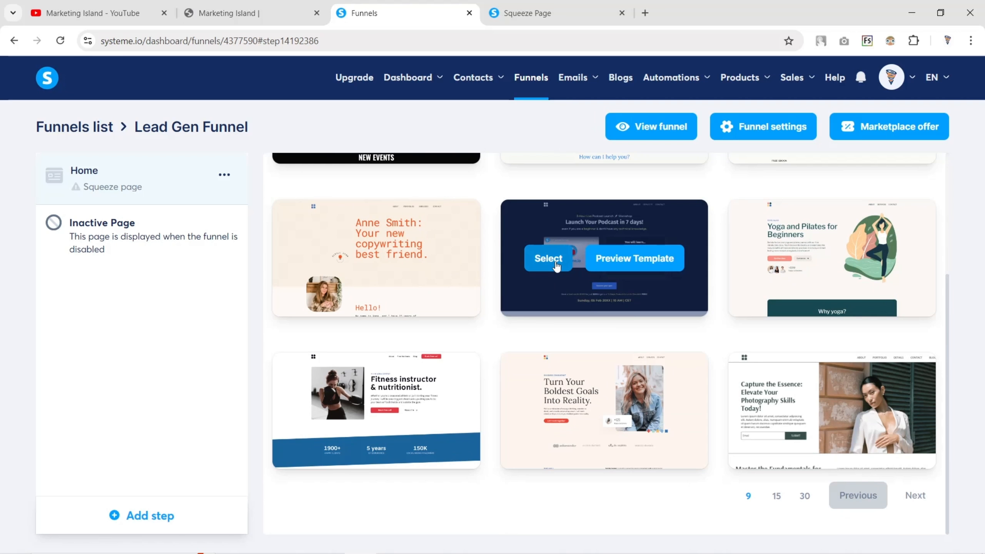
pyautogui.click(555, 264)
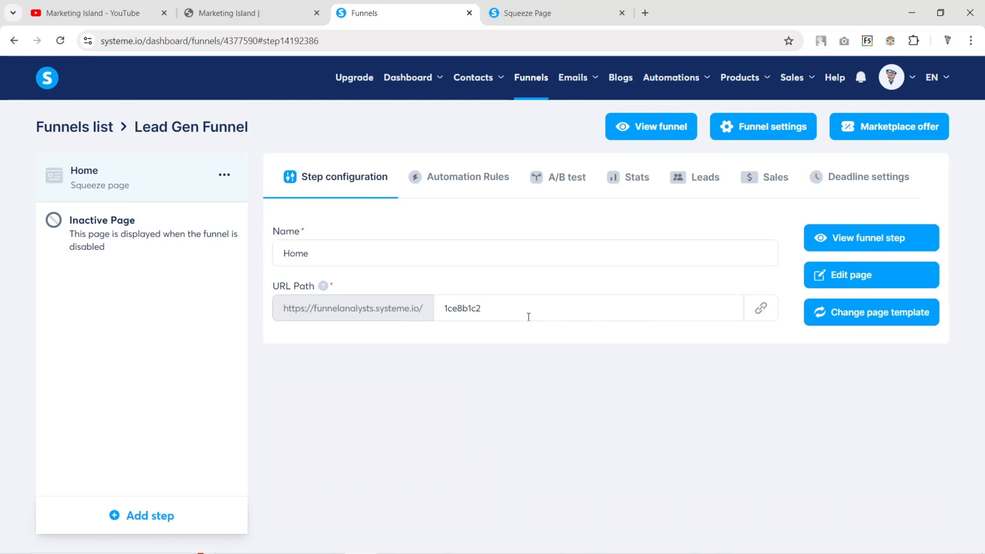
# Set the Home step's URL path to "home" and open the page for editing
pyautogui.moveTo(519, 315); pyautogui.dragTo(414, 315)
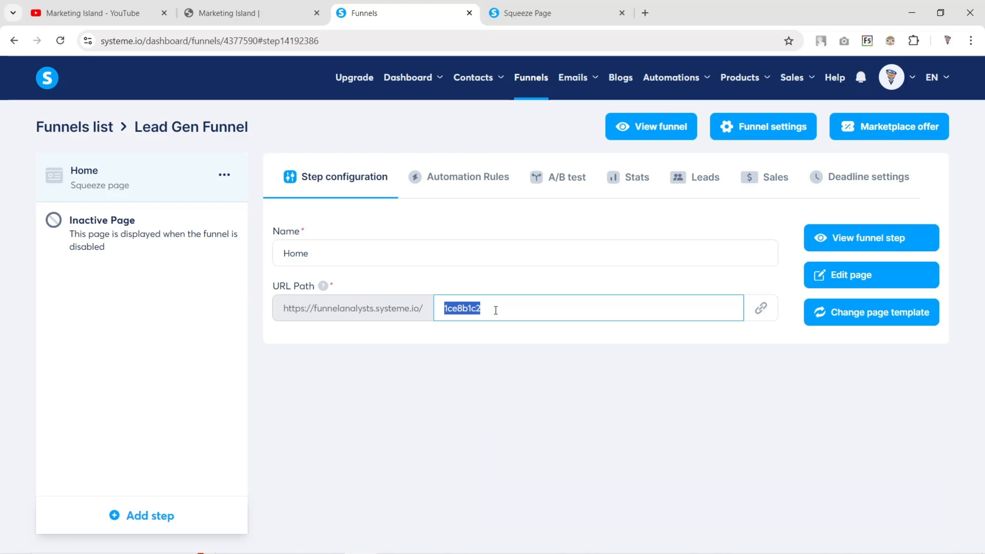
pyautogui.moveTo(496, 310); pyautogui.dragTo(445, 308)
pyautogui.write('home')
pyautogui.click(892, 282)
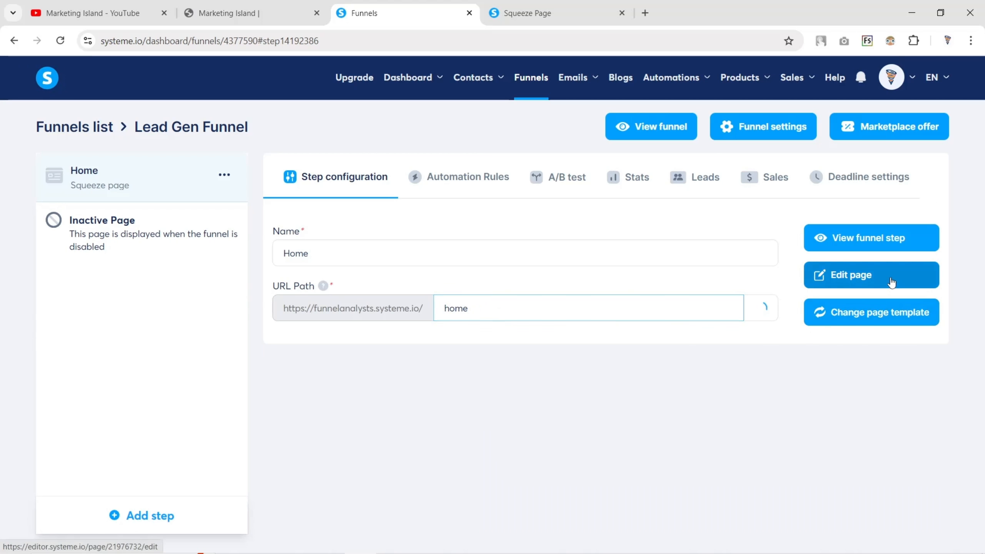
# Look over the template page and delete its header section with the logo and navigation links
pyautogui.scroll(-15, 551, 316)
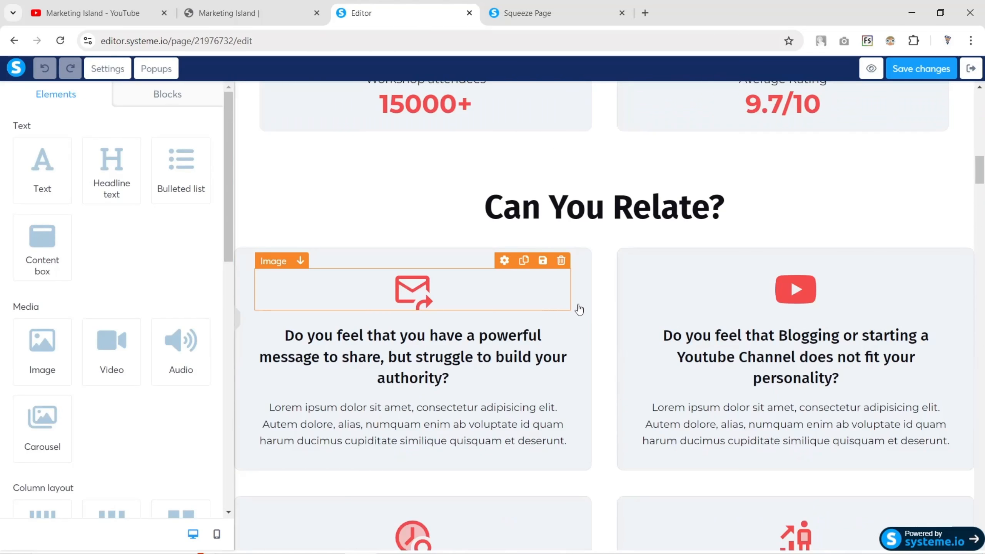
pyautogui.moveTo(979, 163); pyautogui.dragTo(969, 92)
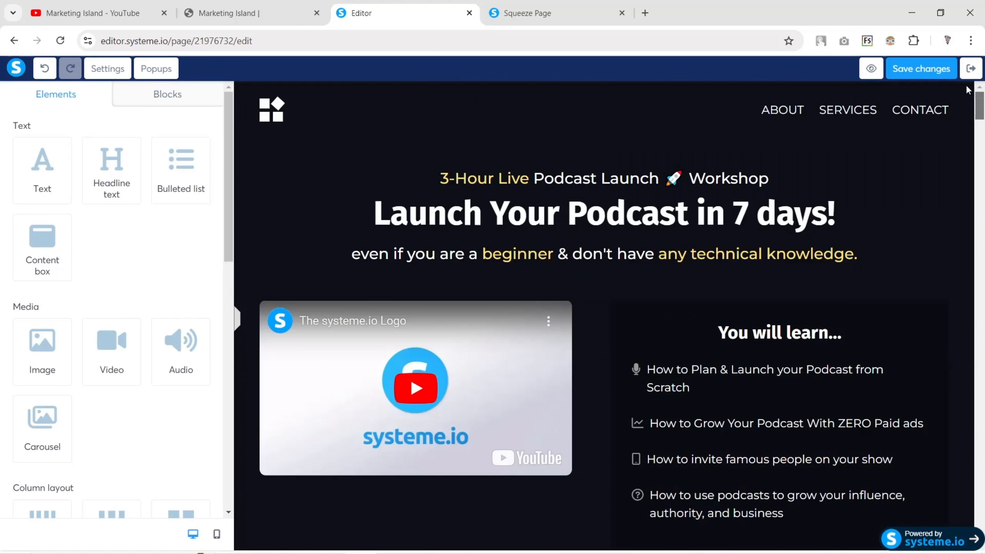
pyautogui.click(303, 102)
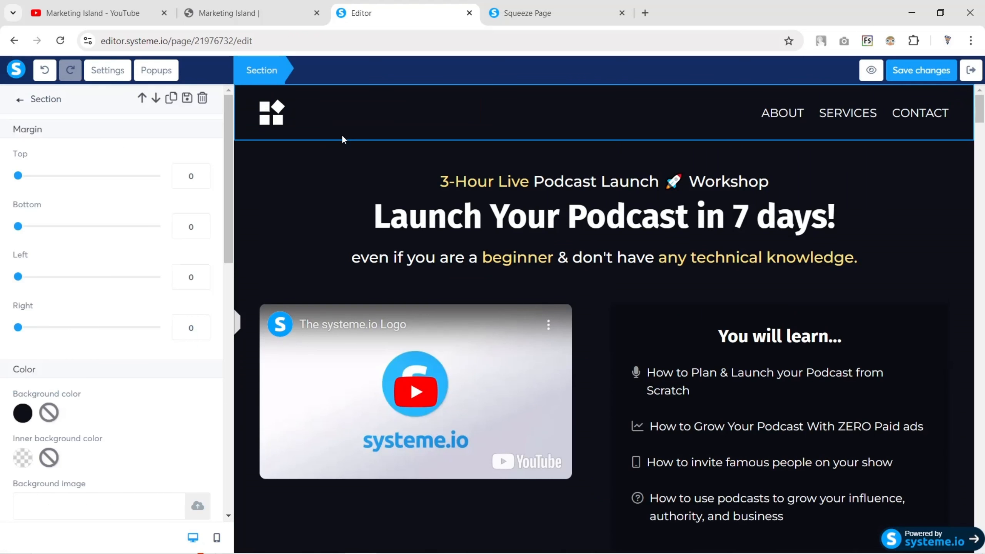
pyautogui.click(202, 99)
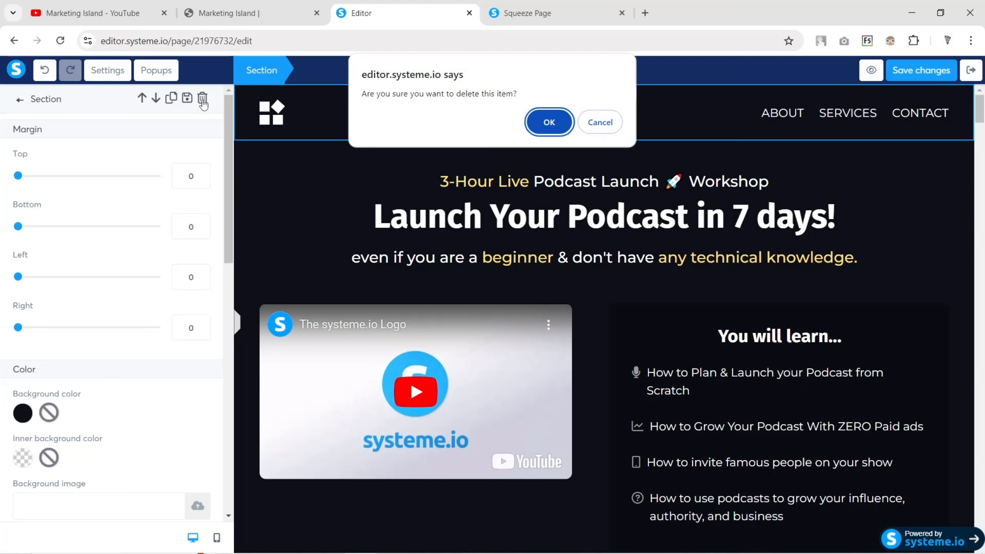
pyautogui.click(551, 122)
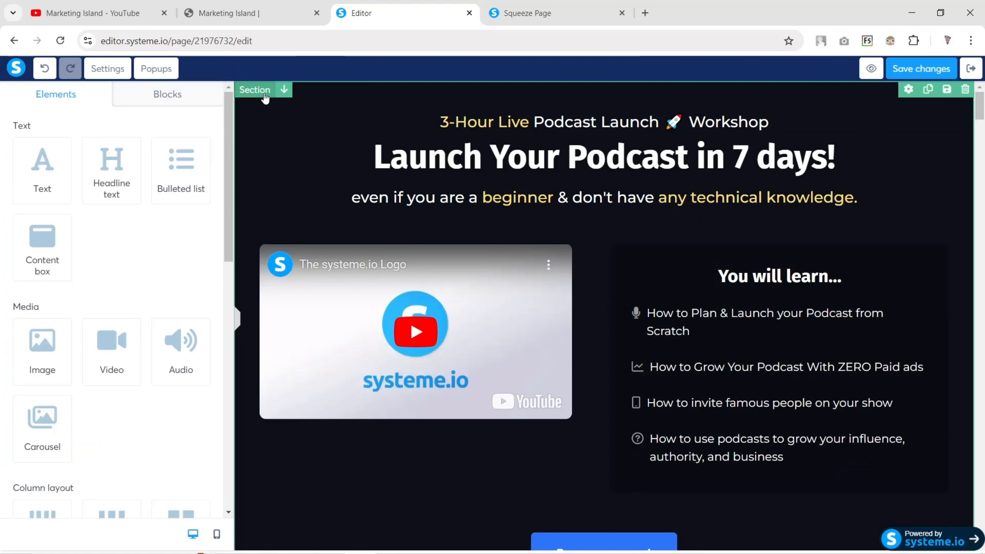
# Delete the podcast hero section, the "Meet the experts!" section and all remaining template sections to leave a blank page
pyautogui.click(256, 96)
pyautogui.click(203, 99)
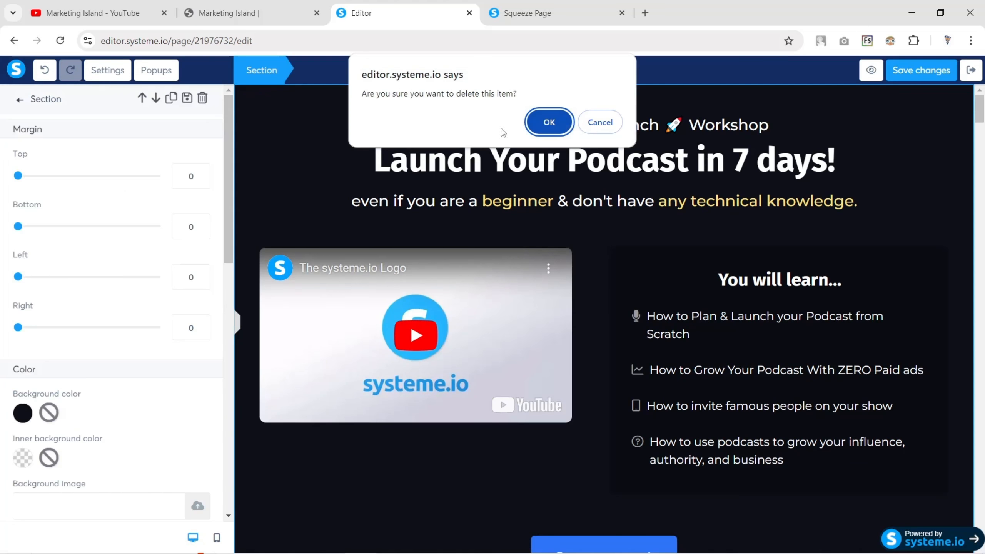
pyautogui.click(551, 122)
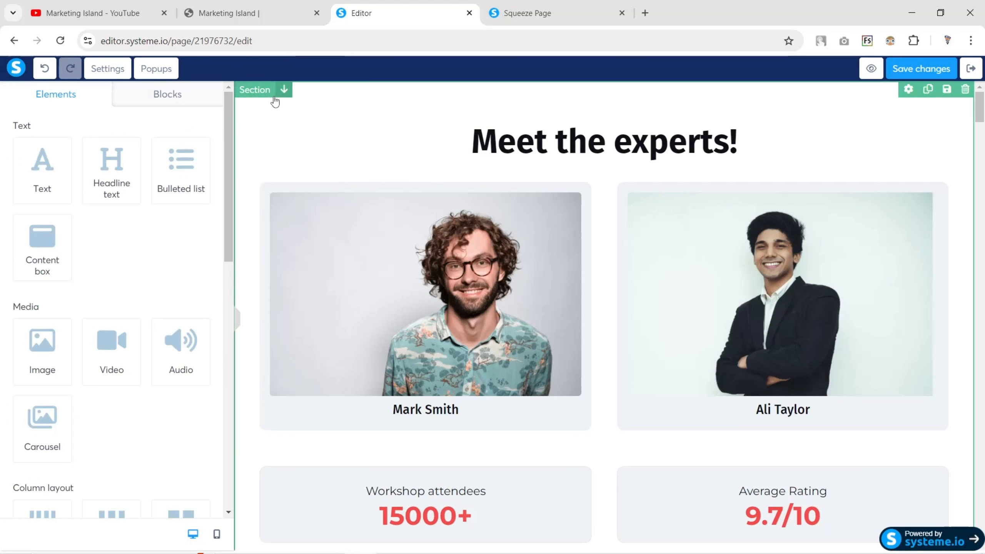
pyautogui.click(274, 99)
pyautogui.click(203, 99)
pyautogui.click(532, 119)
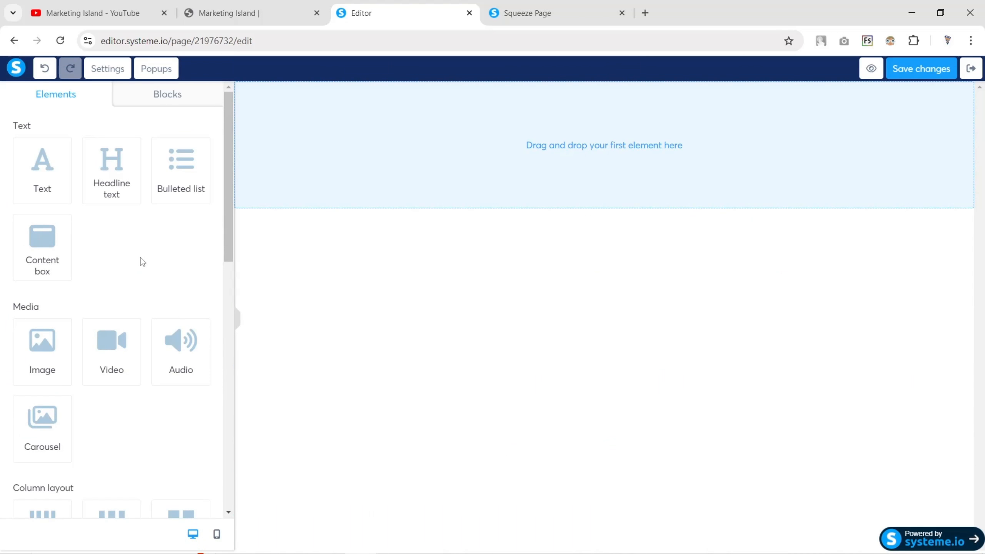
# Add a Section element to the empty page
pyautogui.scroll(-8, 143, 262)
pyautogui.moveTo(111, 223); pyautogui.dragTo(451, 163)
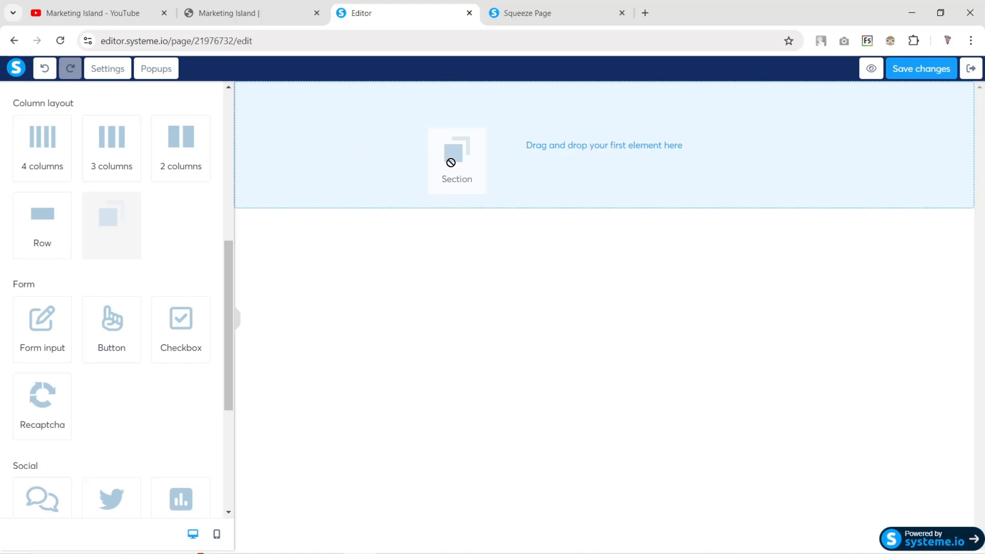
pyautogui.moveTo(451, 162); pyautogui.dragTo(289, 207)
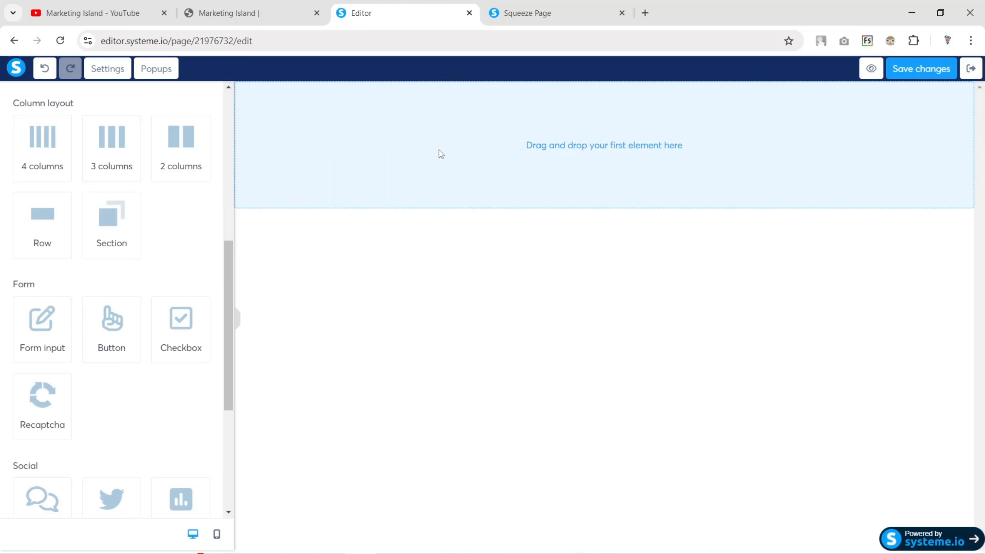
pyautogui.scroll(-5, 128, 296)
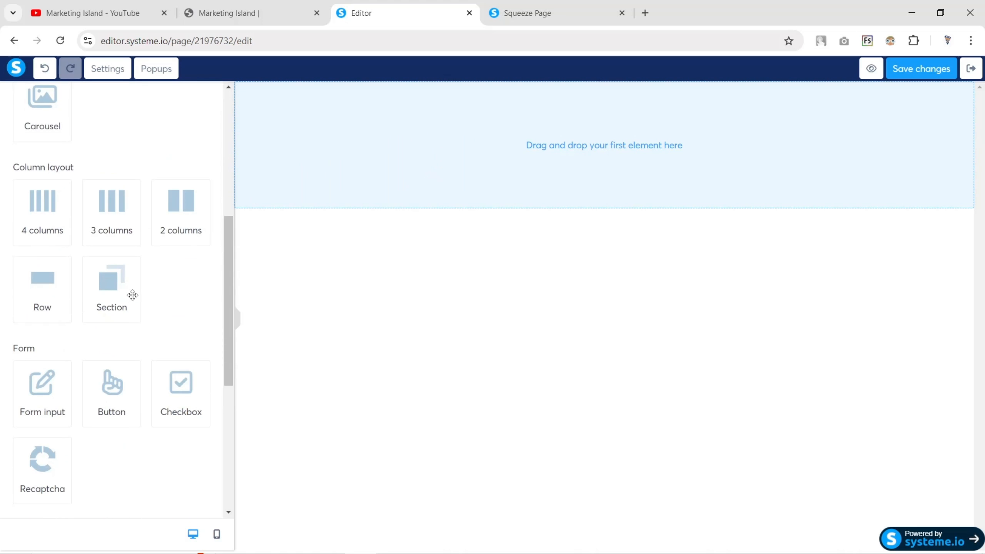
pyautogui.moveTo(109, 296); pyautogui.dragTo(462, 177)
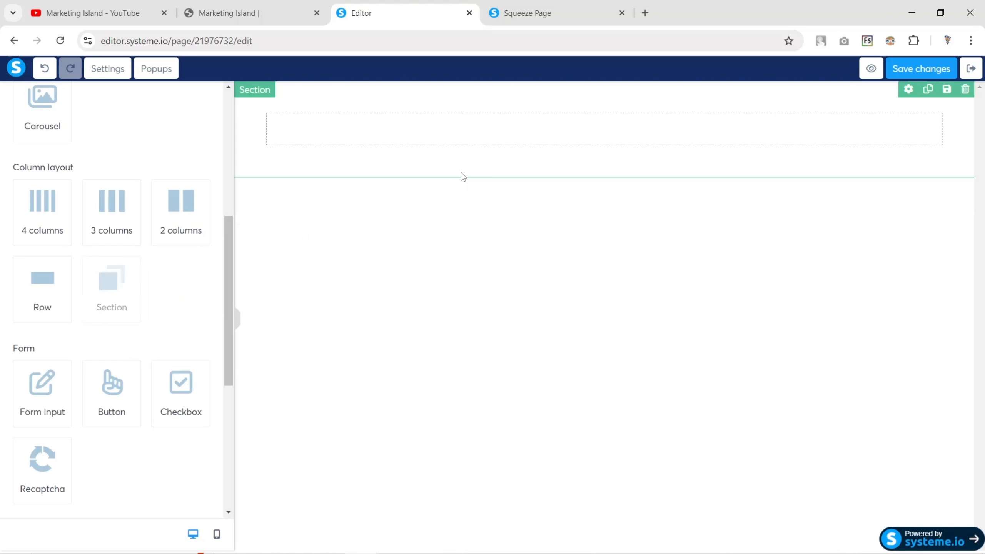
# Set the new section's content width to Wide and collapse the settings sidebar to view the full page
pyautogui.scroll(-5, 147, 315)
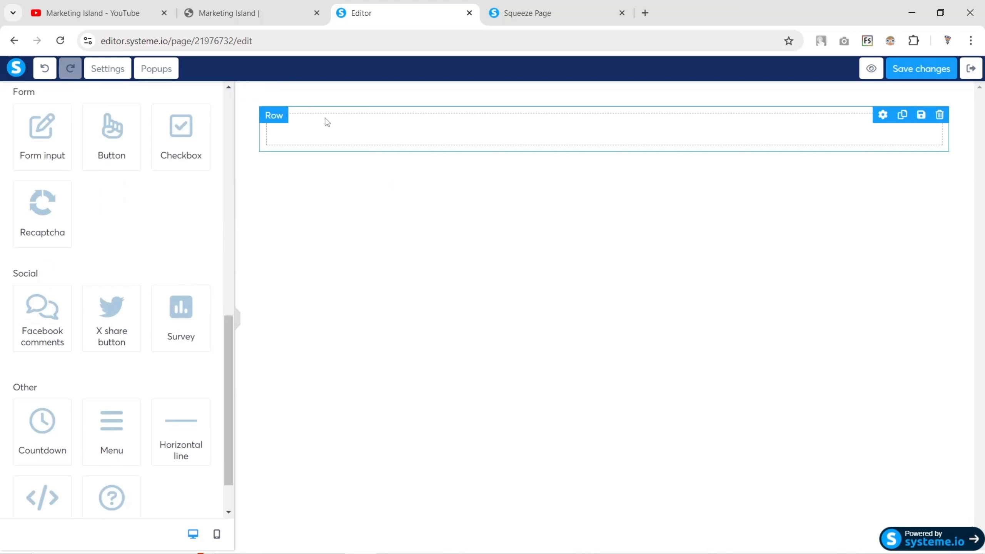
pyautogui.click(255, 93)
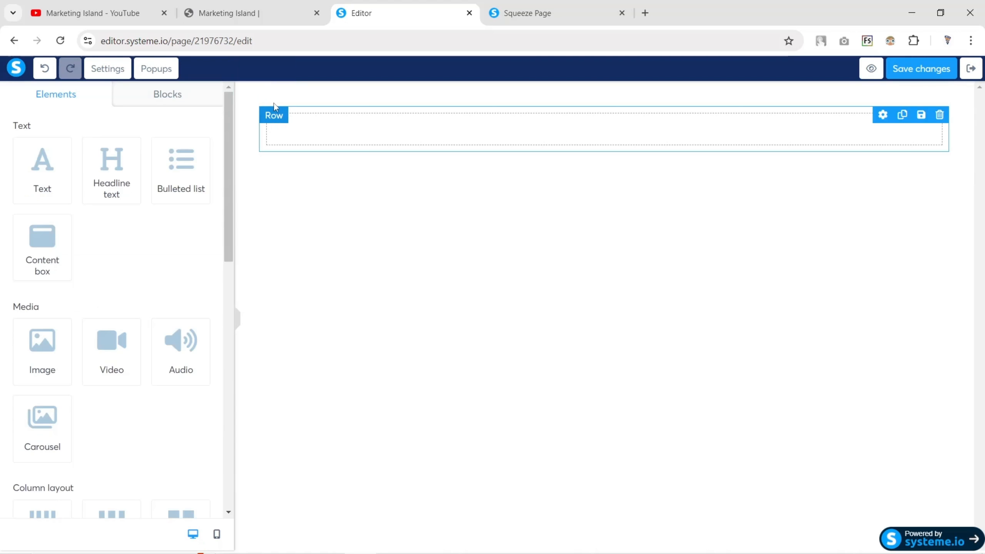
pyautogui.click(254, 93)
pyautogui.scroll(-6, 177, 255)
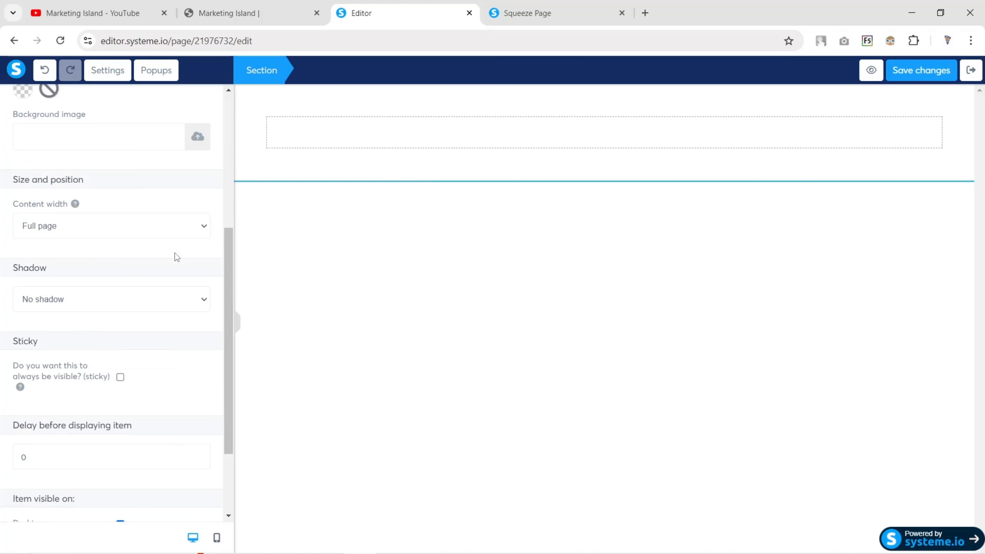
pyautogui.scroll(2, 174, 252)
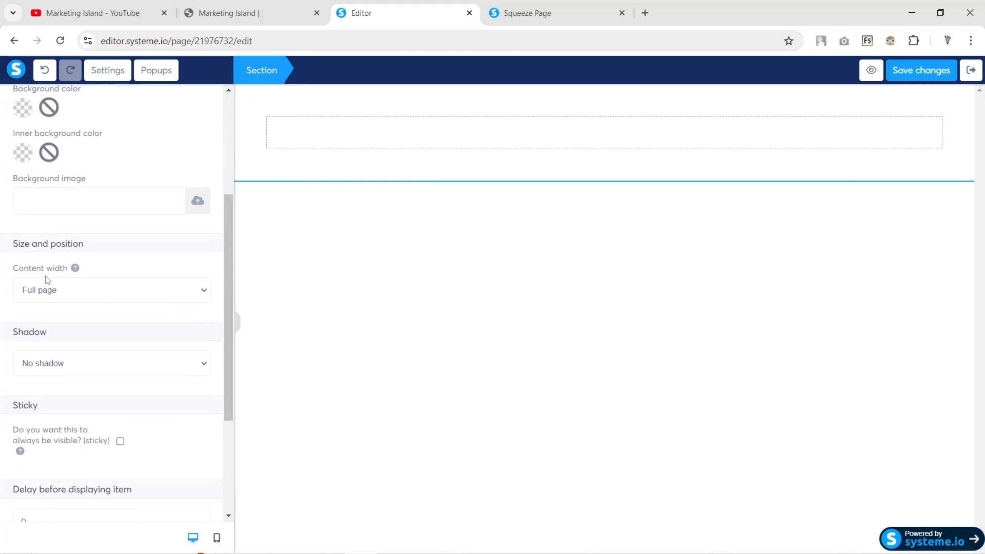
pyautogui.click(50, 296)
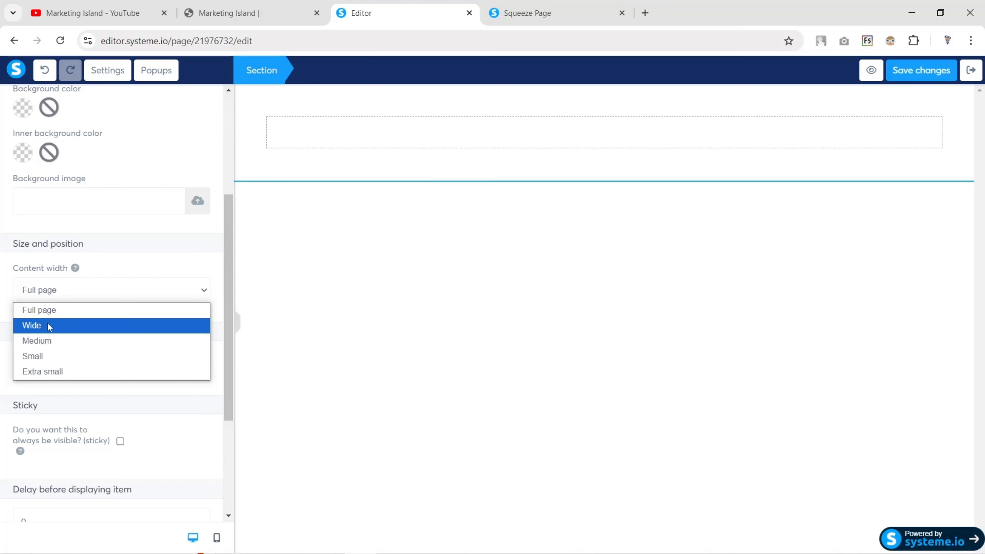
pyautogui.click(47, 326)
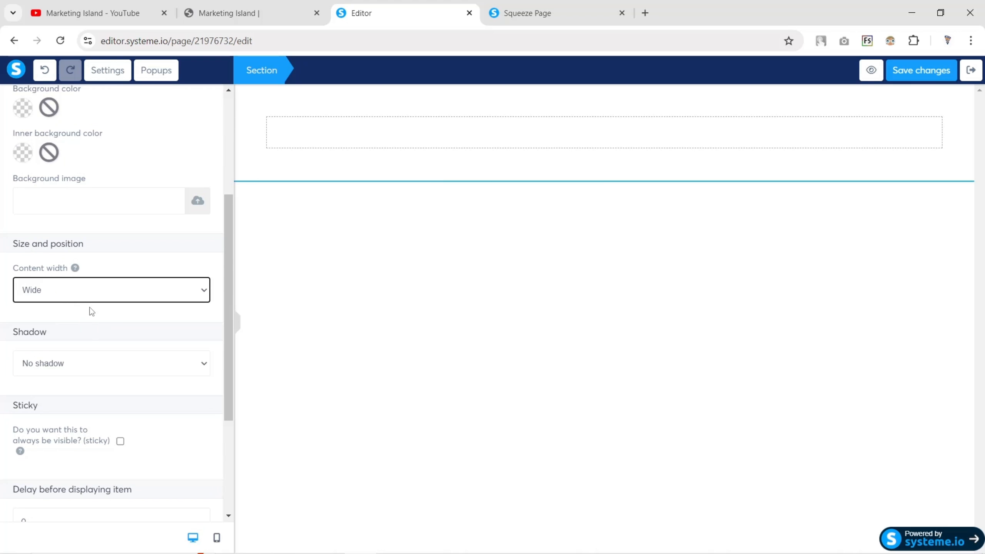
pyautogui.click(238, 332)
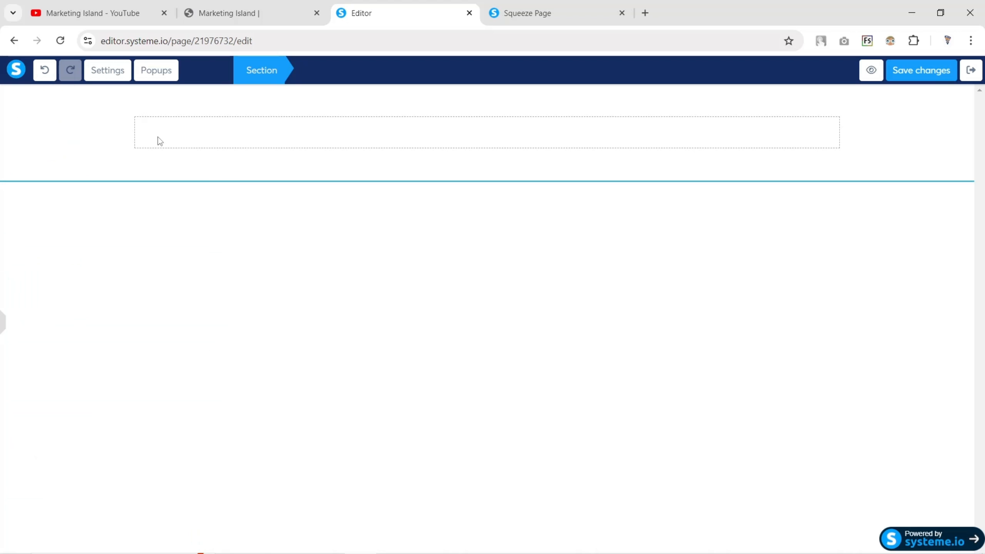
# Try the section's content width at Full page and collapse the settings sidebar to view the whole page
pyautogui.click(157, 136)
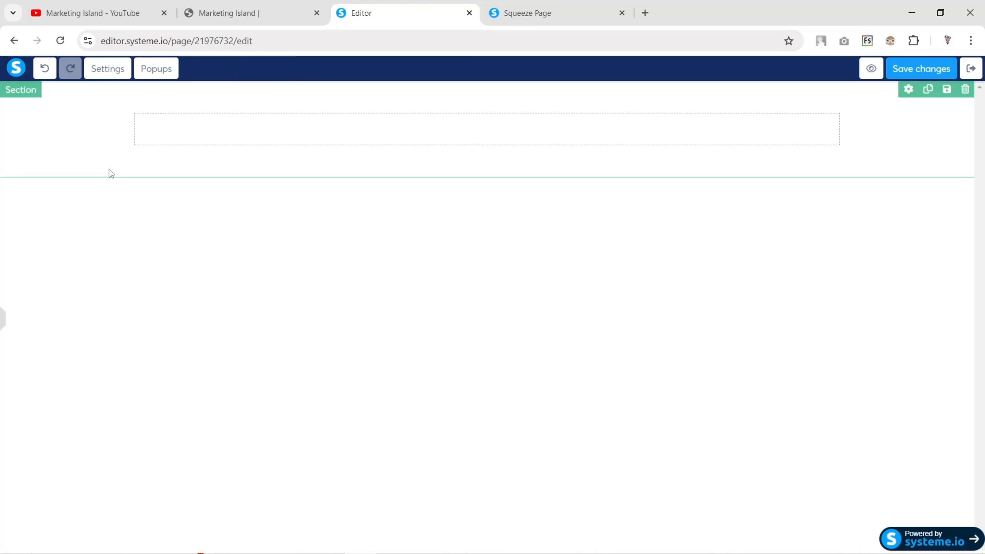
pyautogui.click(2, 326)
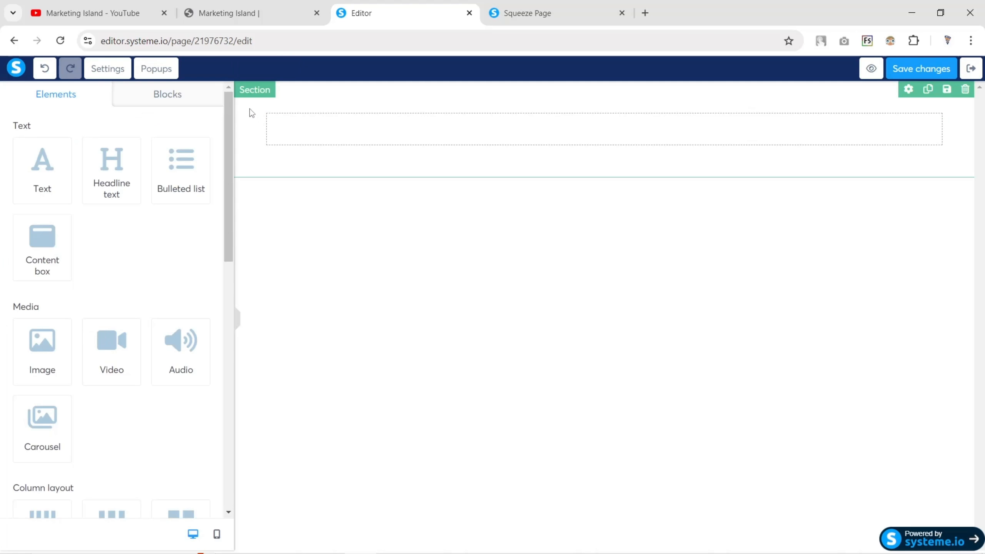
pyautogui.click(251, 92)
pyautogui.scroll(-1, 150, 271)
pyautogui.scroll(-2, 149, 268)
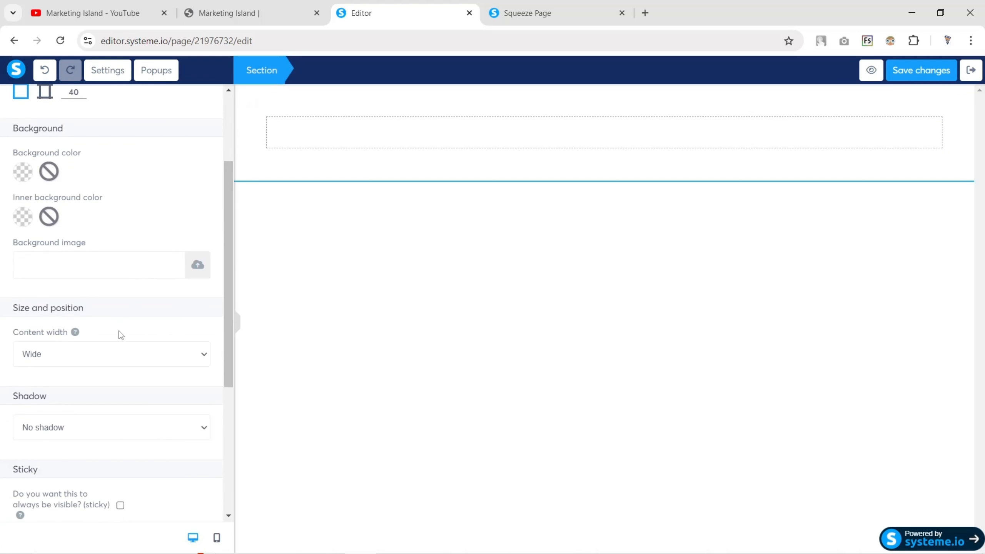
pyautogui.click(104, 353)
pyautogui.click(46, 374)
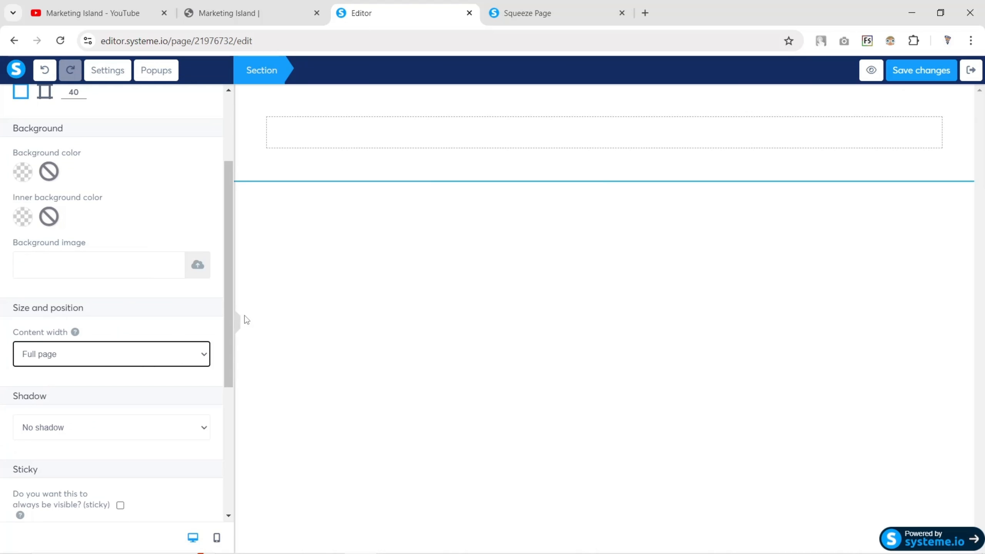
pyautogui.click(241, 325)
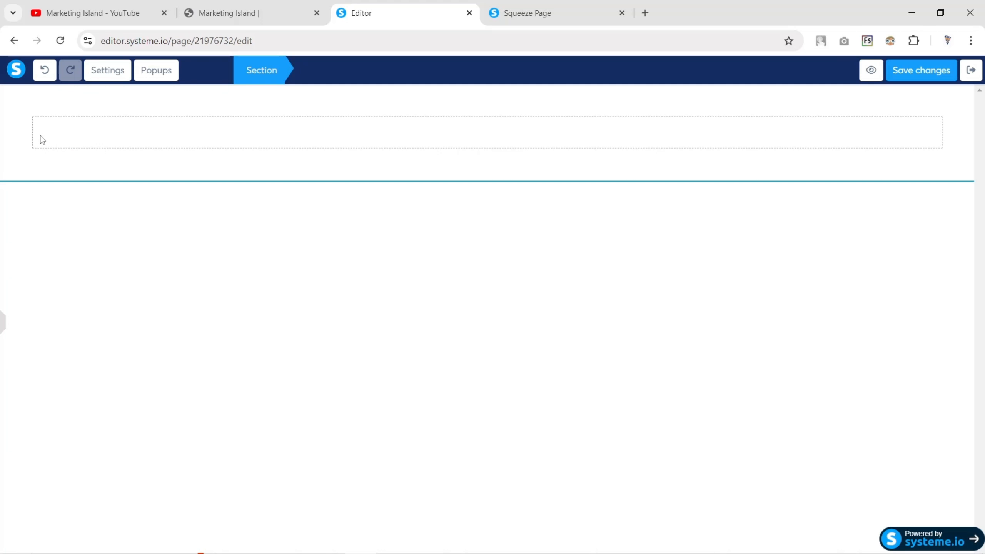
# Restore the section's content width to Wide and check the layout with the settings sidebar collapsed
pyautogui.click(3, 322)
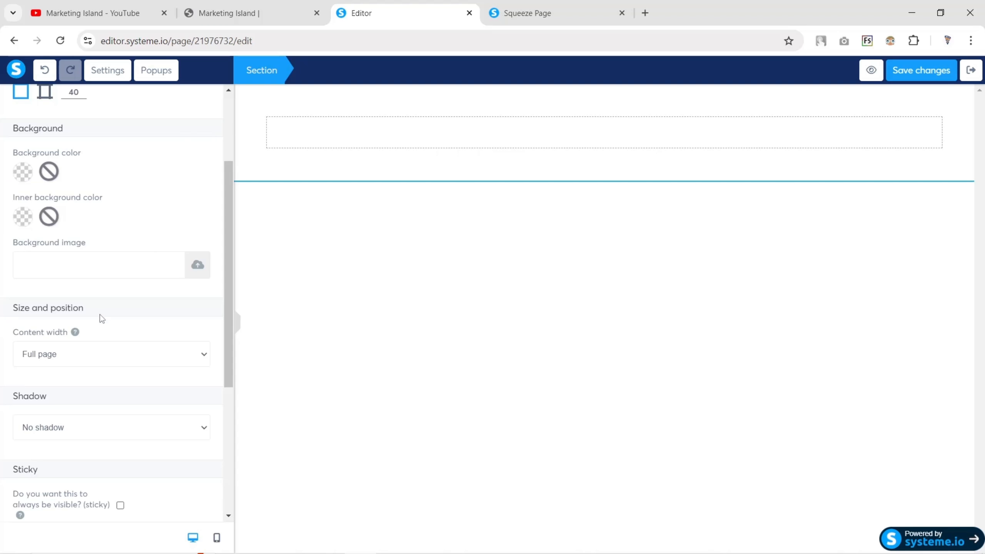
pyautogui.click(66, 354)
pyautogui.click(66, 389)
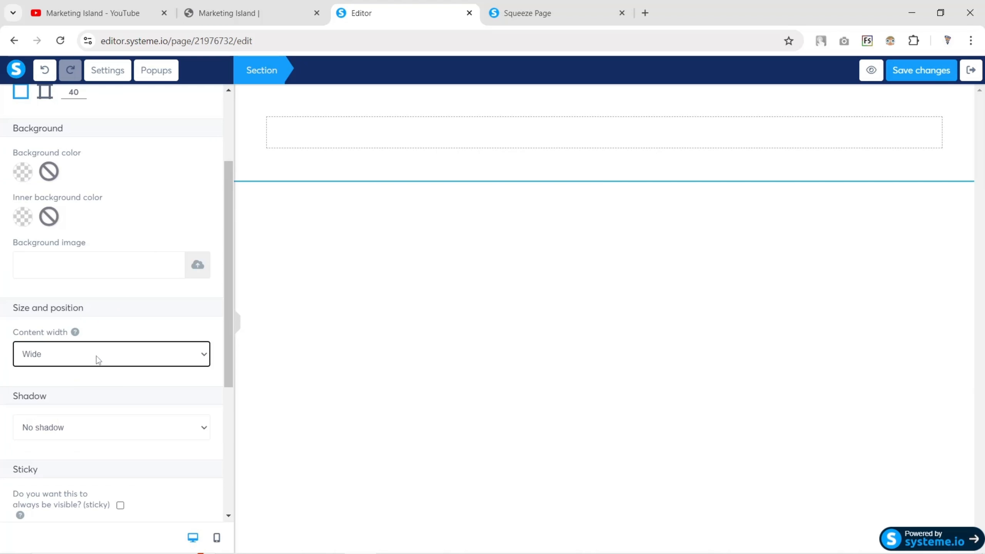
pyautogui.click(237, 324)
pyautogui.click(4, 324)
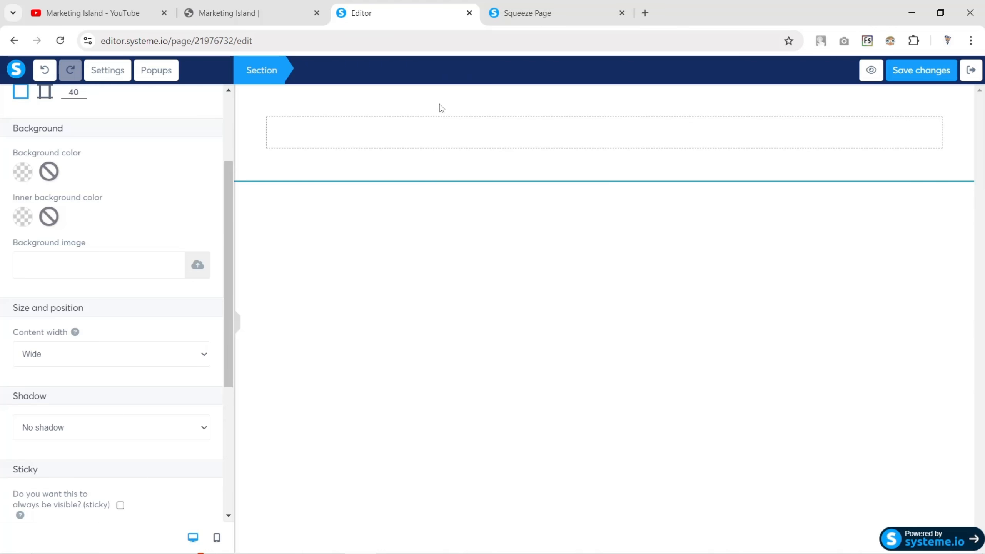
# Copy the image address of the Marketing Island logo from its homepage and return to the page editor
pyautogui.click(241, 12)
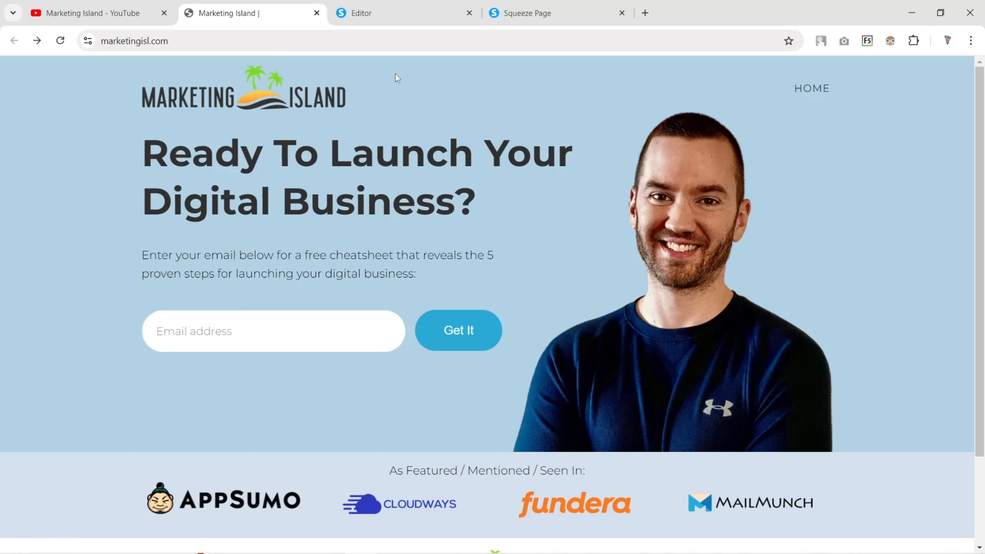
pyautogui.rightClick(222, 102)
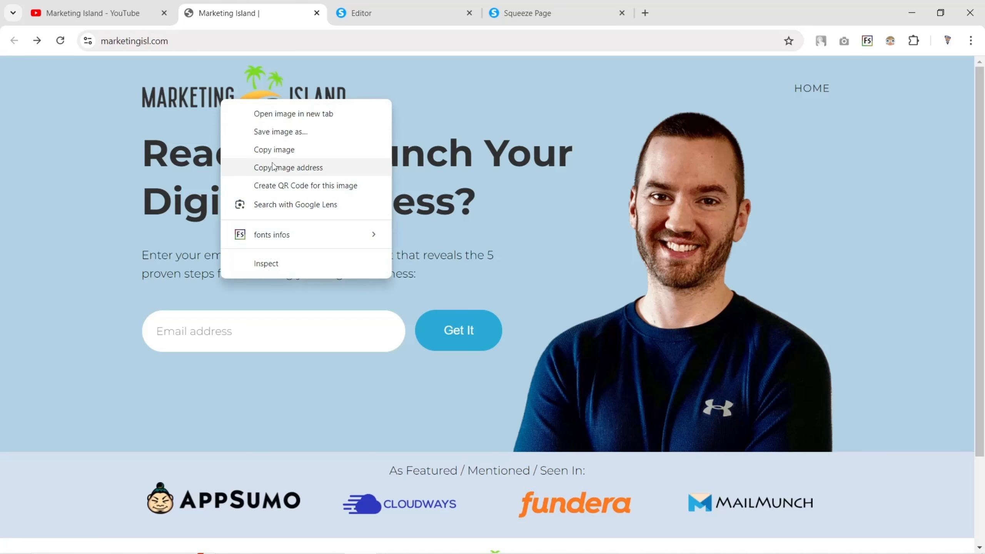
pyautogui.click(280, 170)
pyautogui.rightClick(224, 100)
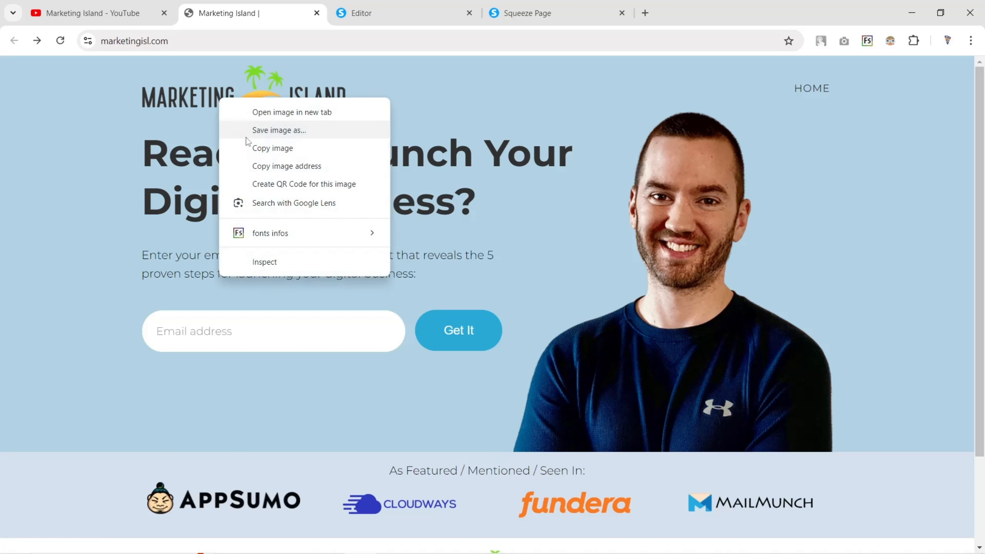
pyautogui.click(283, 164)
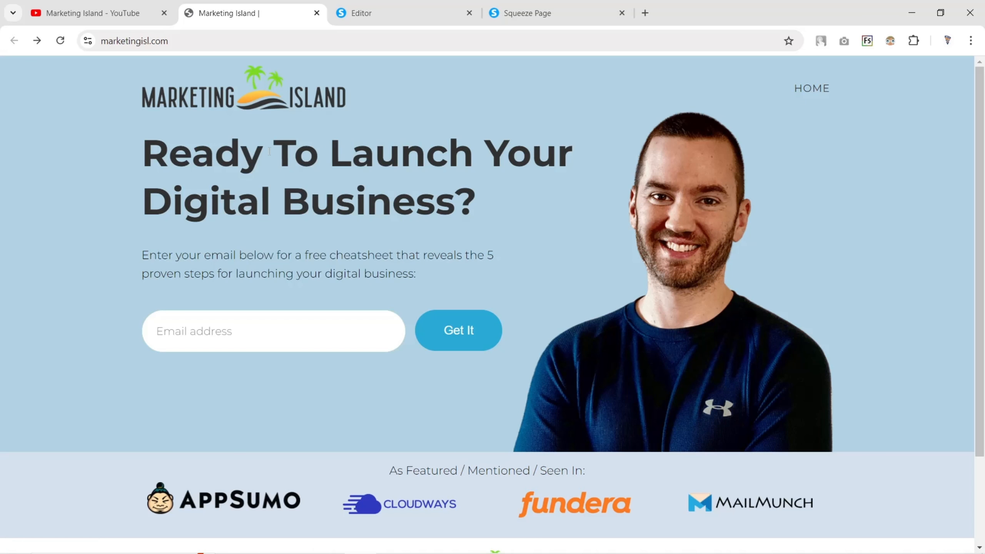
pyautogui.click(392, 14)
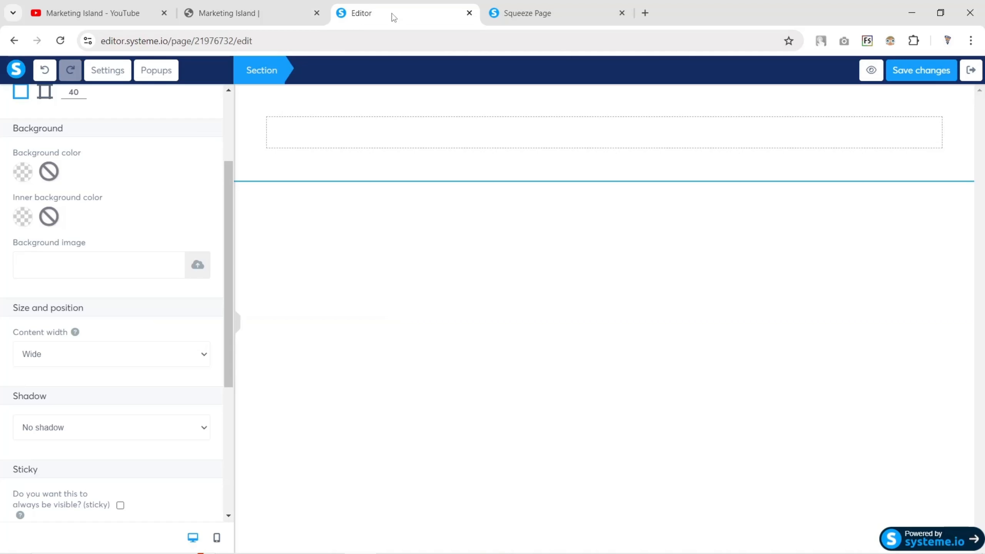
# Add a 2 columns layout inside the empty section, using the Marketing Island homepage header as reference
pyautogui.click(318, 146)
pyautogui.scroll(-8, 159, 277)
pyautogui.scroll(3, 158, 279)
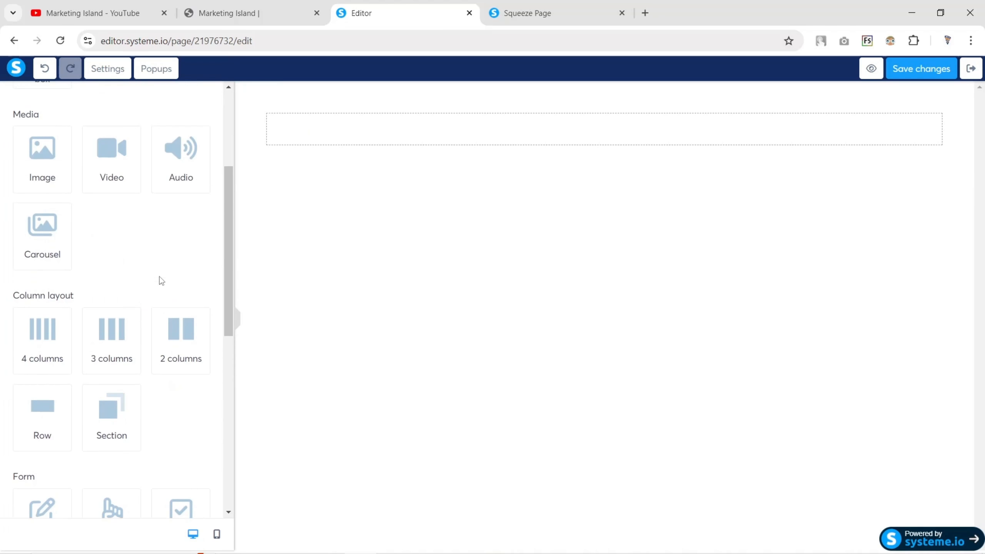
pyautogui.scroll(-3, 158, 279)
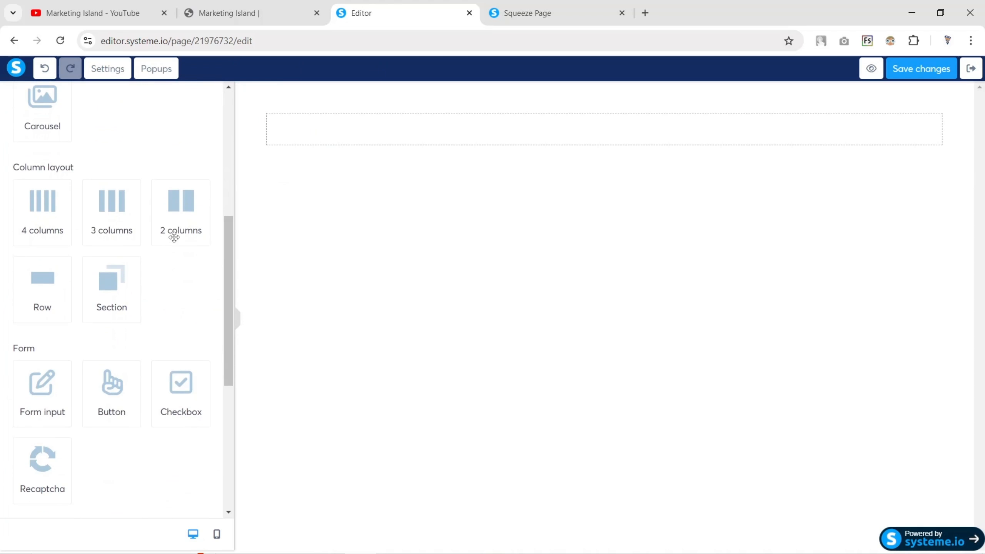
pyautogui.click(240, 19)
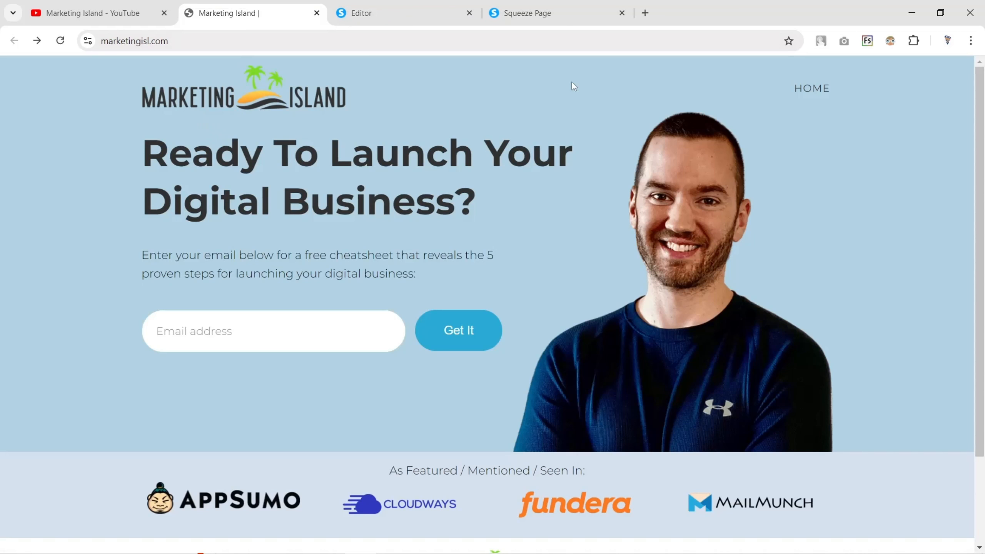
pyautogui.click(359, 13)
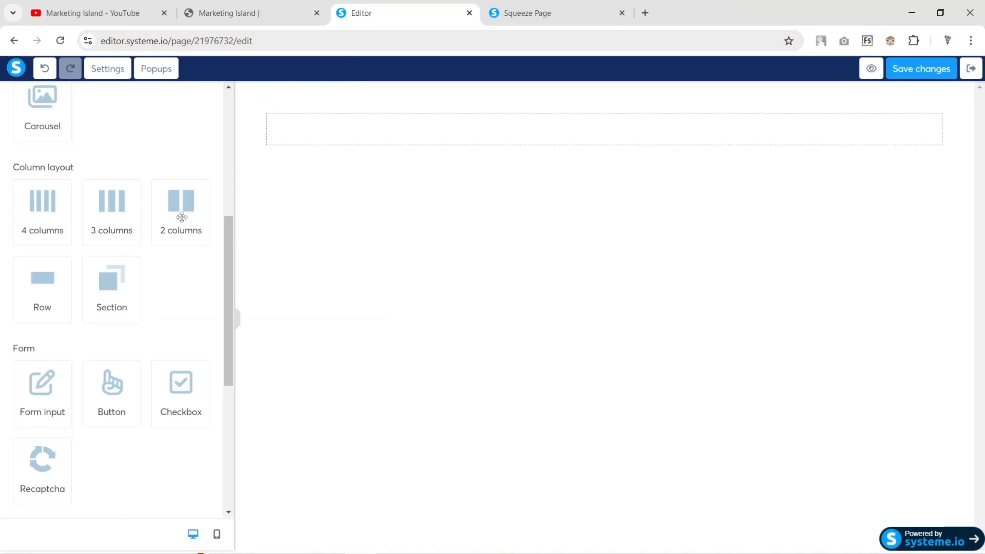
pyautogui.moveTo(181, 215); pyautogui.dragTo(385, 150)
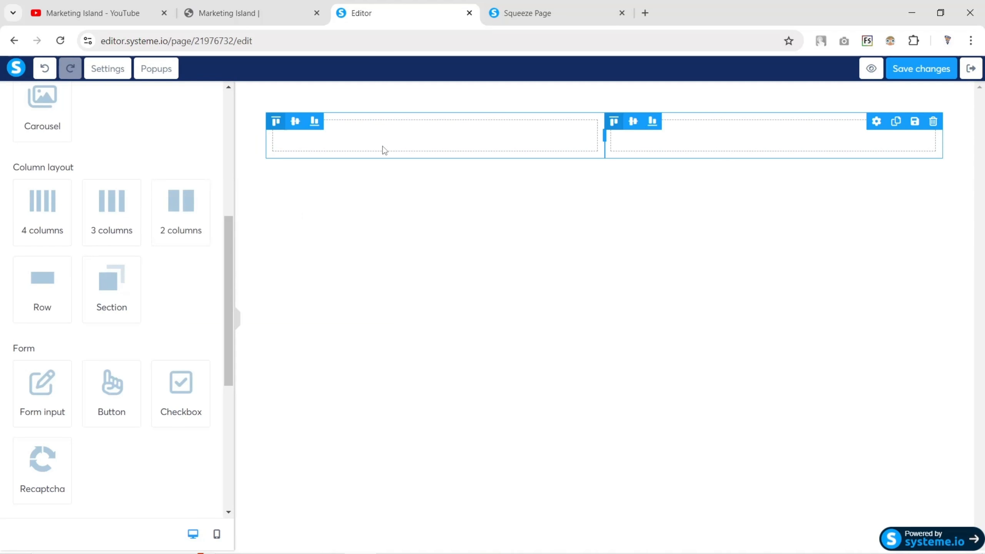
# Place an Image element in the first column and a Headline text in the second, and open the image's settings
pyautogui.scroll(3, 90, 266)
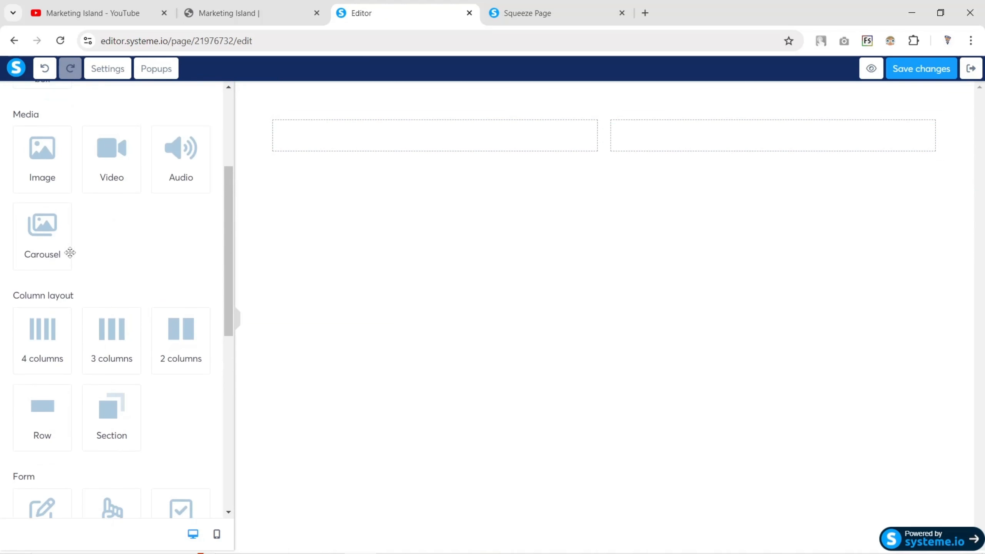
pyautogui.moveTo(45, 167); pyautogui.dragTo(434, 136)
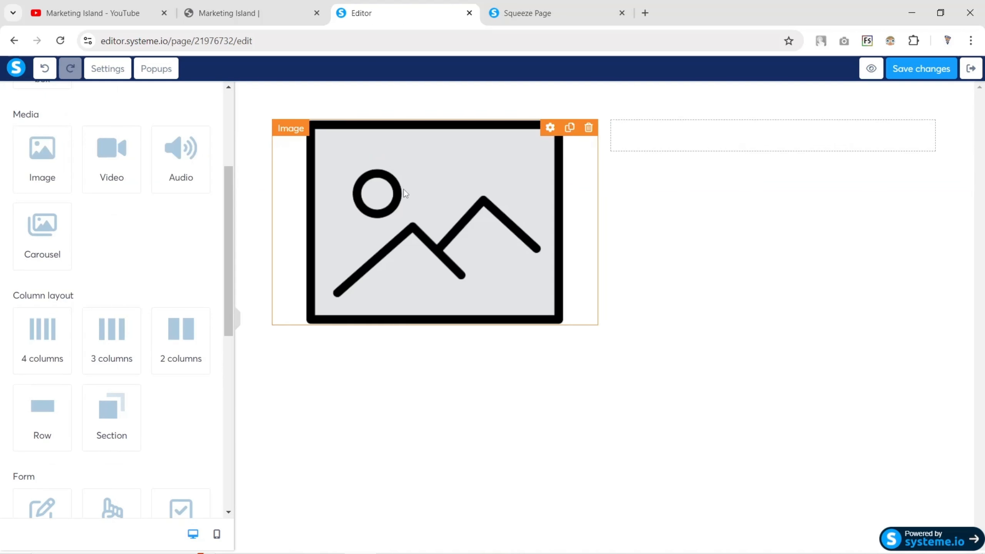
pyautogui.scroll(5, 83, 252)
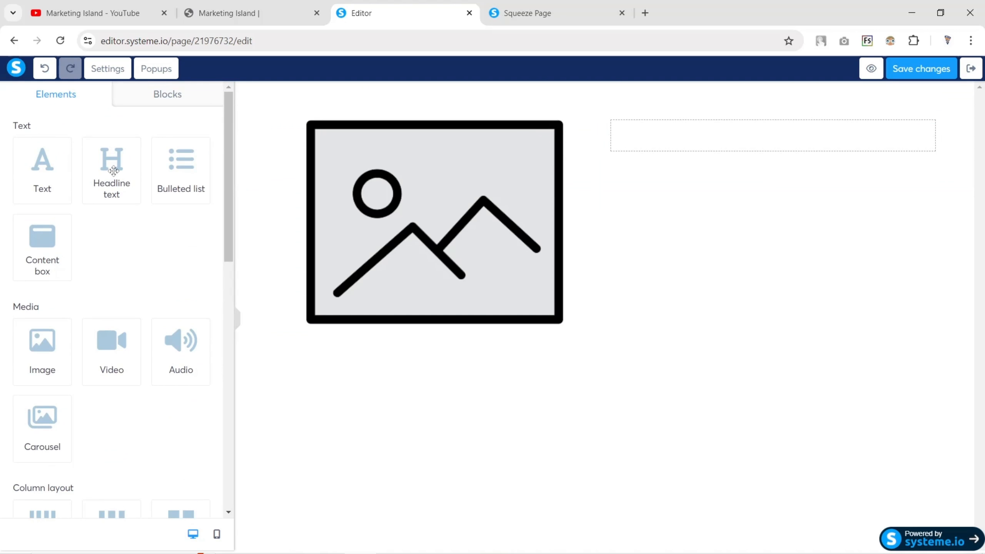
pyautogui.moveTo(113, 170); pyautogui.dragTo(710, 134)
pyautogui.click(396, 190)
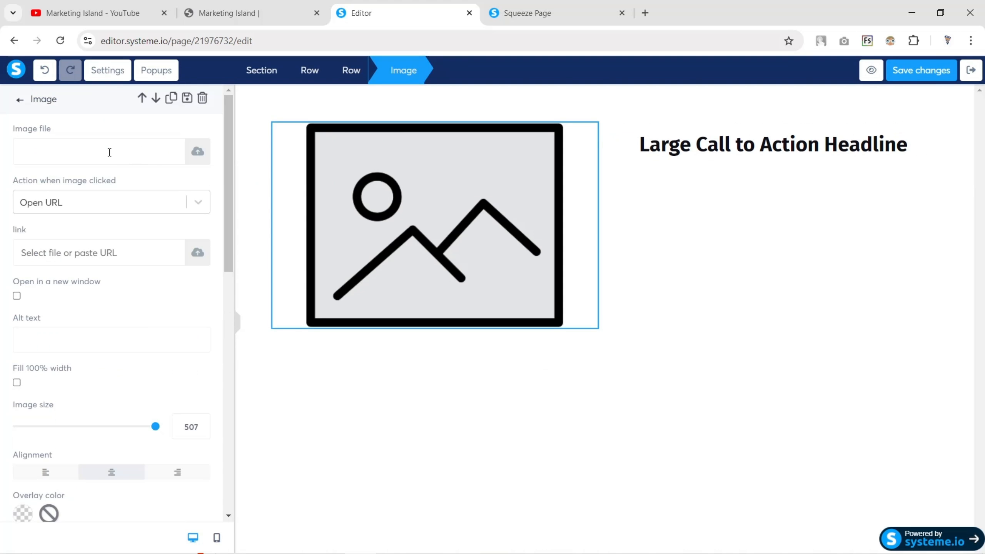
pyautogui.click(197, 152)
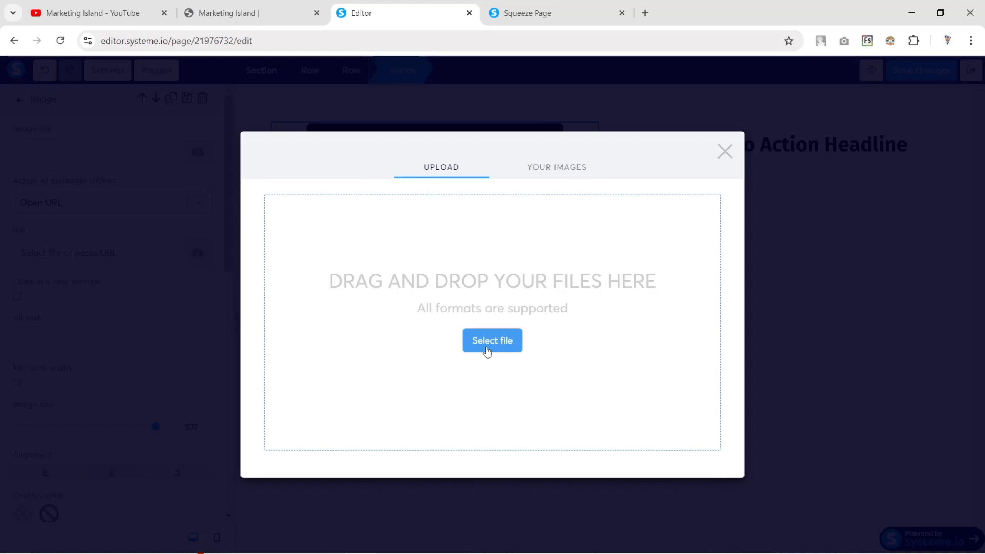
pyautogui.click(544, 169)
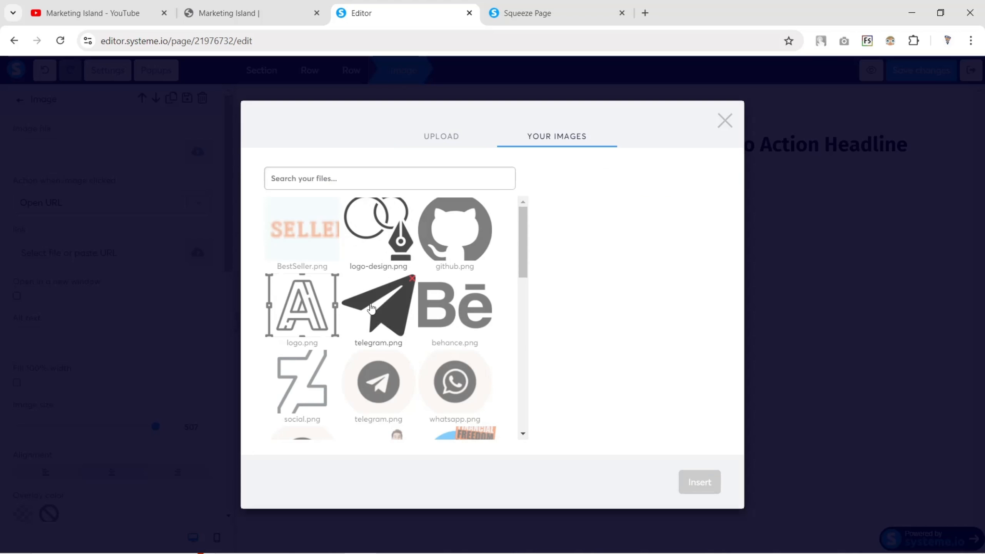
pyautogui.click(724, 121)
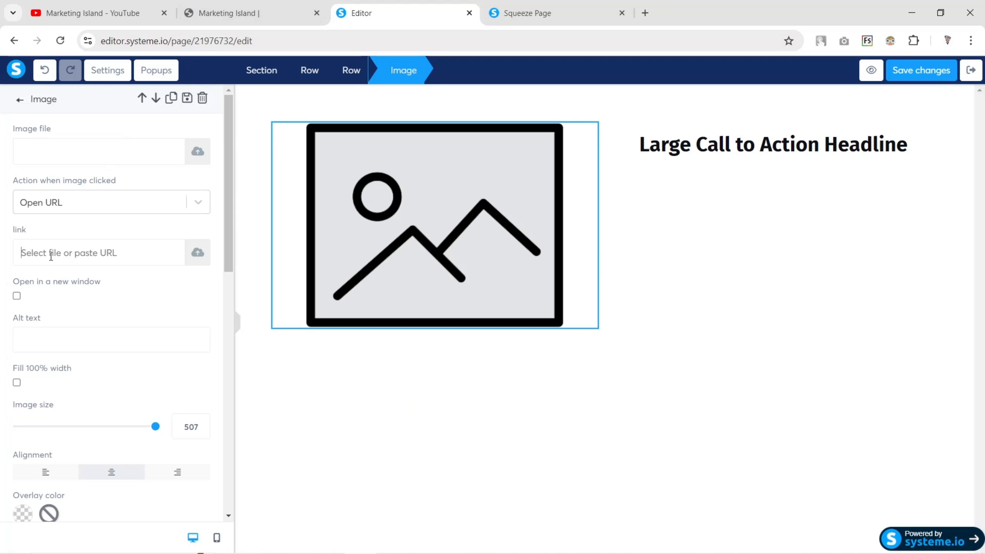
pyautogui.hotkey('ctrl', 'v')
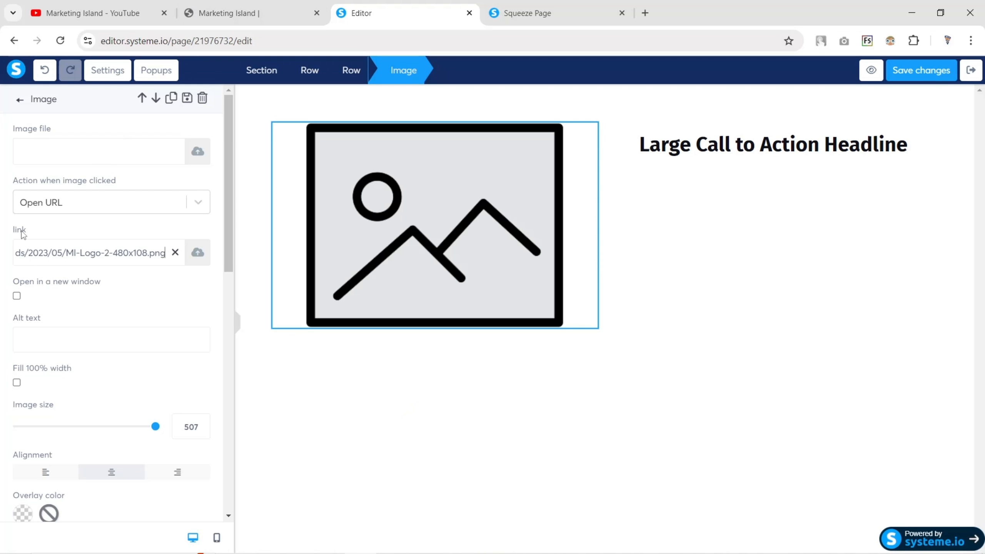
pyautogui.hotkey('ctrl', 'z')
# Use the copied logo address as the image file, set the image size to 254 and align it left
pyautogui.click(359, 231)
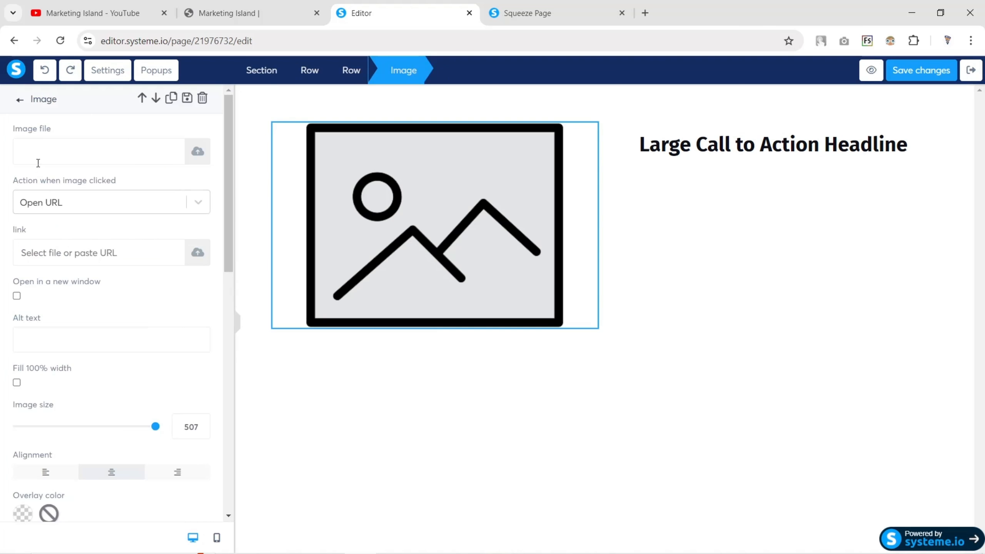
pyautogui.hotkey('ctrl', 'v')
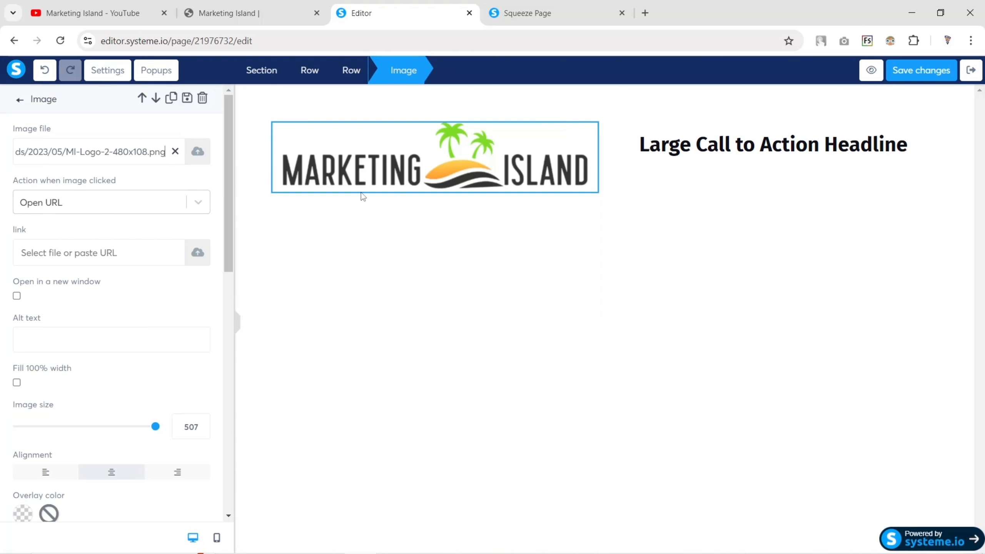
pyautogui.moveTo(154, 427); pyautogui.dragTo(88, 430)
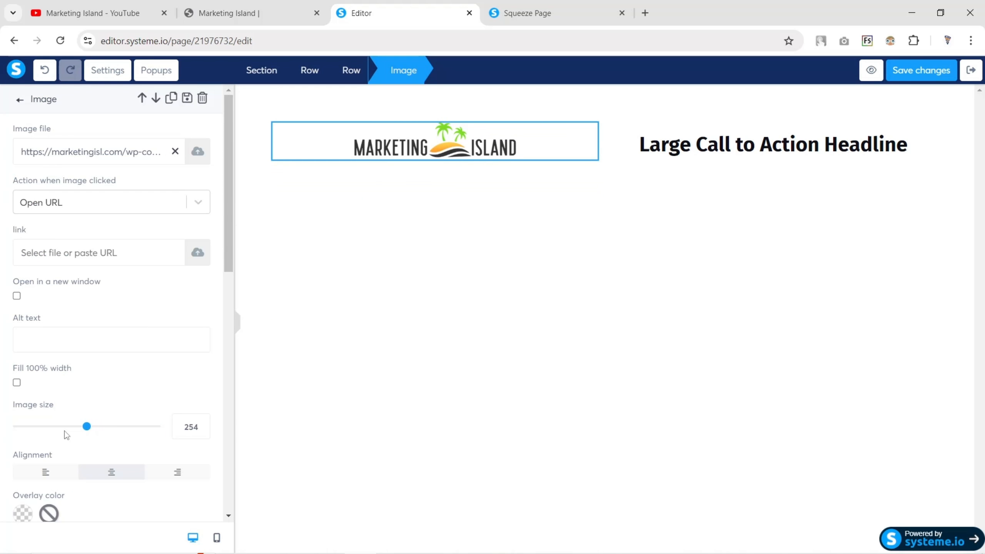
pyautogui.click(46, 471)
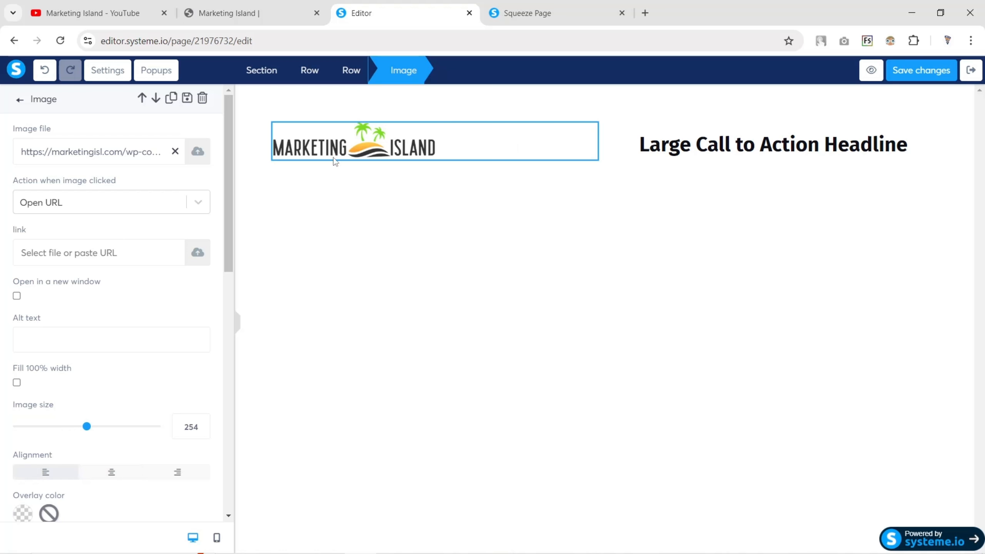
# Replace the headline text in the second column with "Home" and set its font size to 20
pyautogui.click(717, 151)
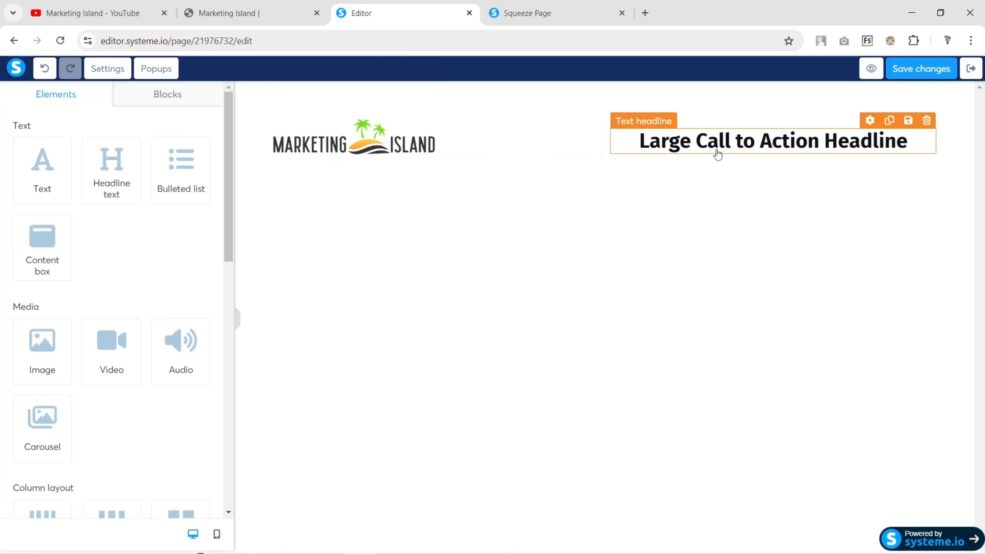
pyautogui.click(717, 144)
pyautogui.tripleClick(718, 143)
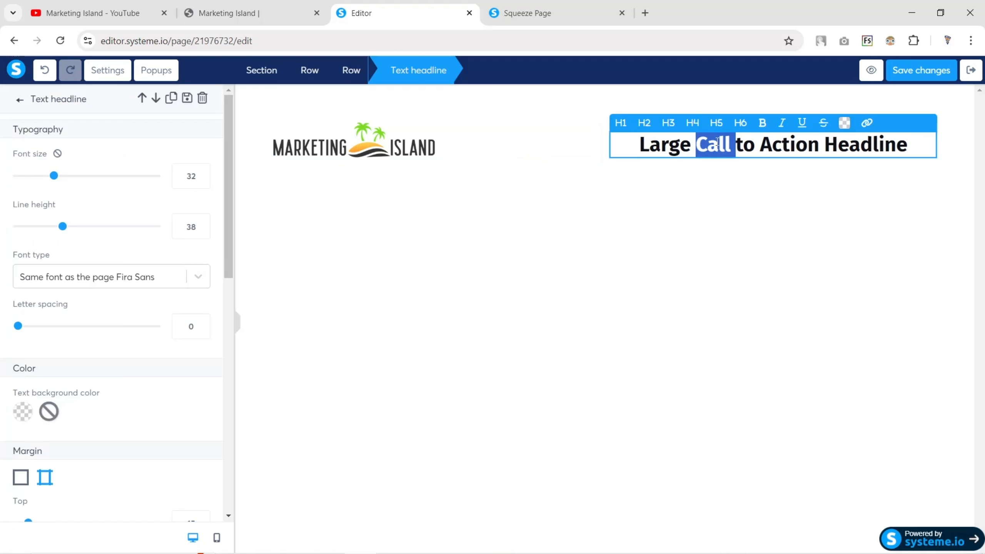
pyautogui.write('Home')
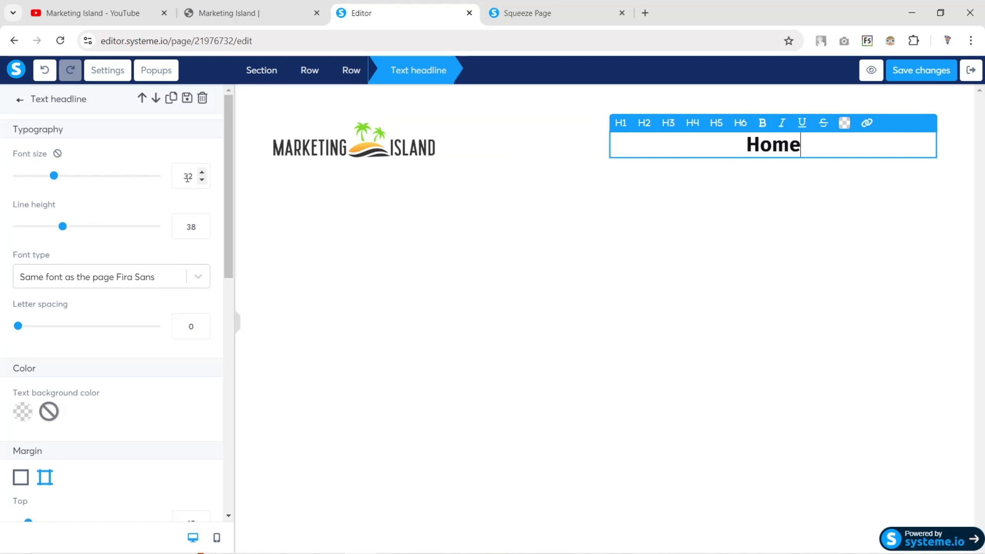
pyautogui.moveTo(187, 177); pyautogui.dragTo(163, 177)
pyautogui.write('20')
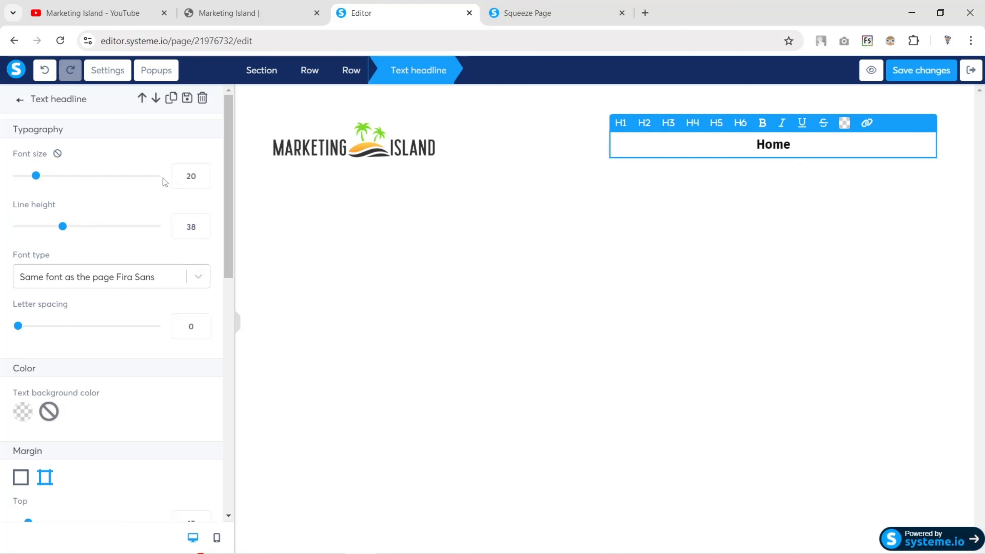
# Switch the "Home" headline's font type to Google Fonts and choose Inter
pyautogui.click(101, 276)
pyautogui.click(89, 352)
pyautogui.click(77, 311)
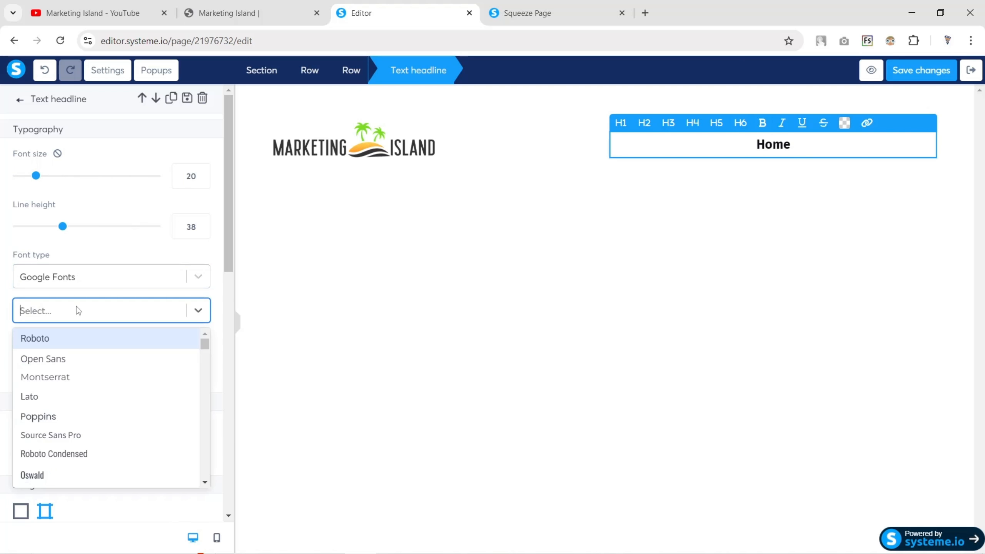
pyautogui.write('Inter')
pyautogui.press('Return')
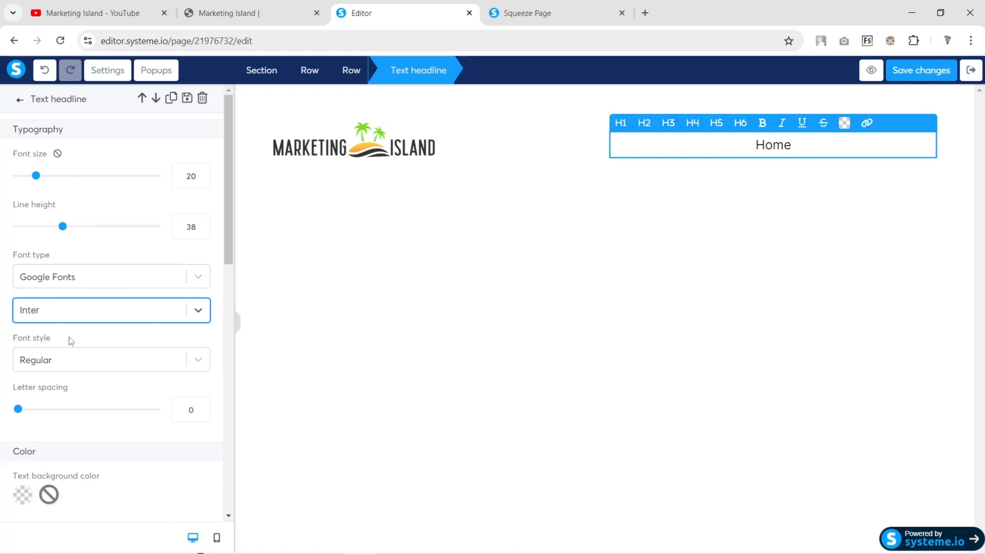
# Try the Medium 500 and Semi-bold 600 font styles on the "Home" headline, leaving Semi-bold 600 selected
pyautogui.click(79, 361)
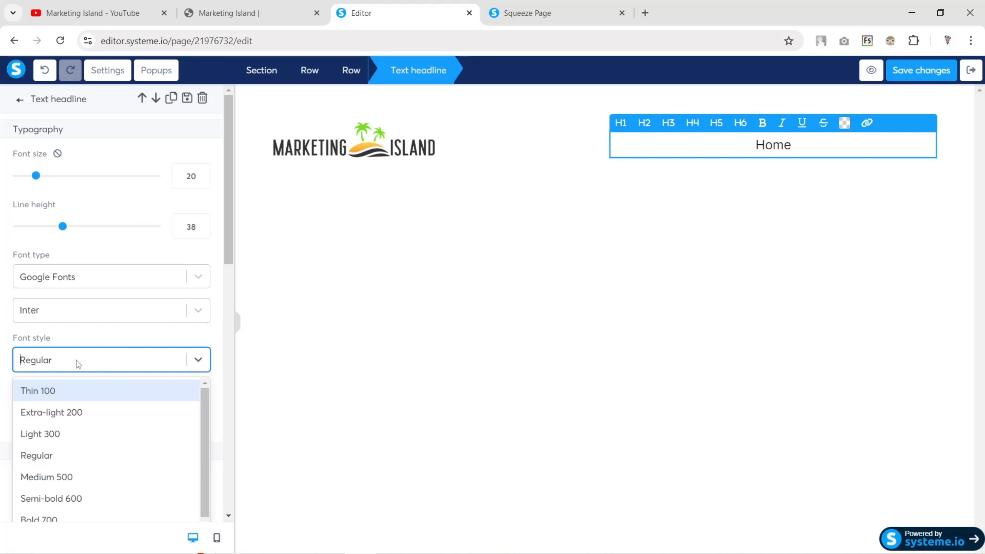
pyautogui.click(70, 476)
pyautogui.press('Down')
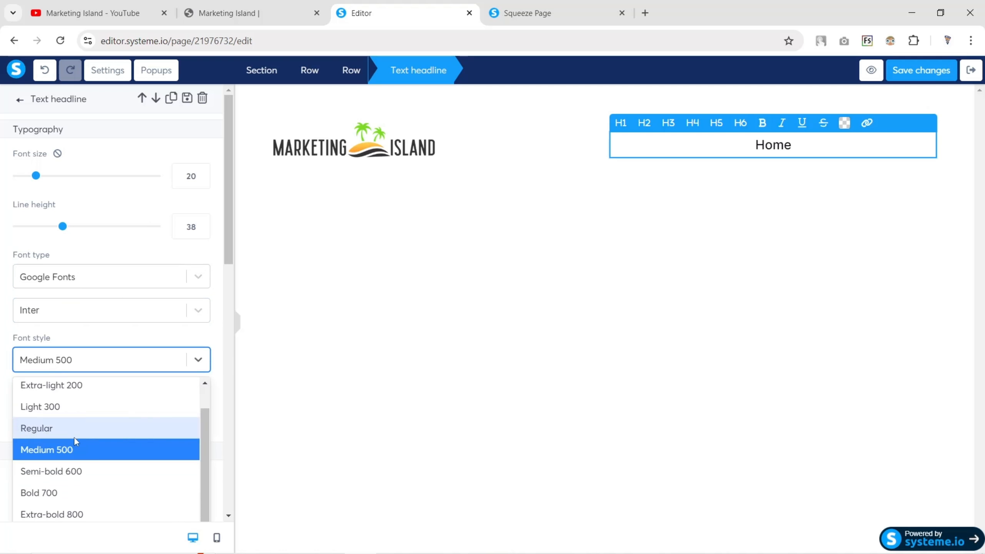
pyautogui.click(69, 473)
pyautogui.click(78, 400)
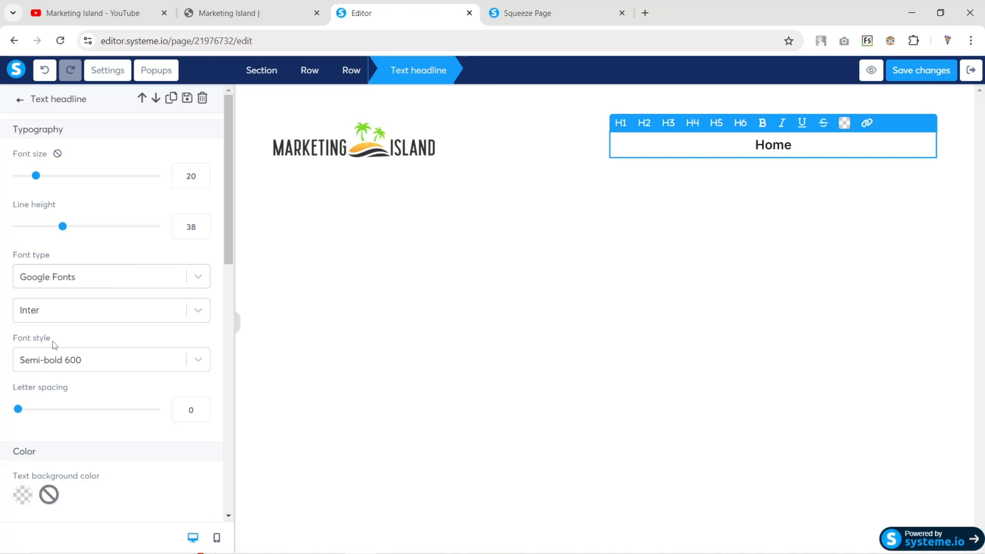
# Retype the header headline in capitals as "HOME" and align it right in its column
pyautogui.doubleClick(776, 148)
pyautogui.write('HOME')
pyautogui.scroll(-12, 6, 314)
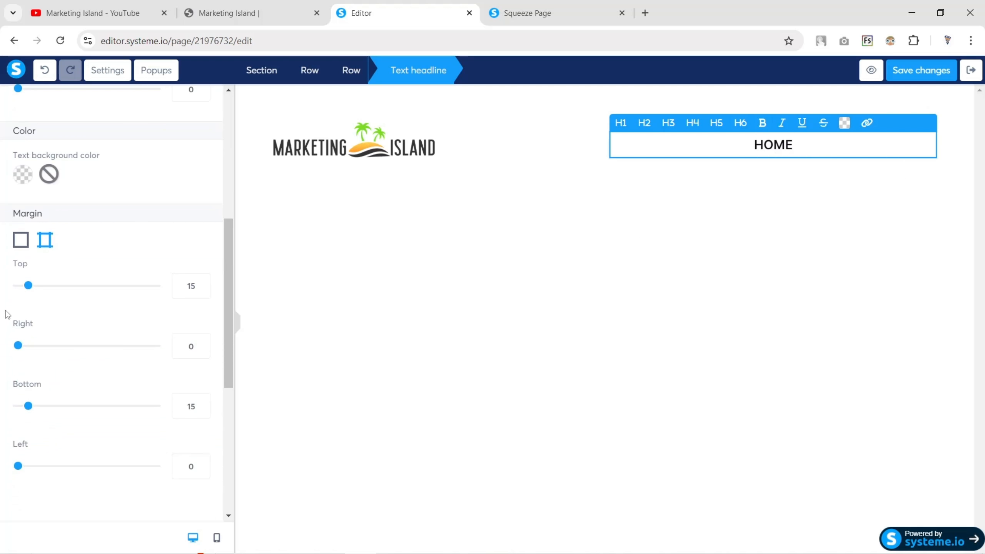
pyautogui.click(164, 345)
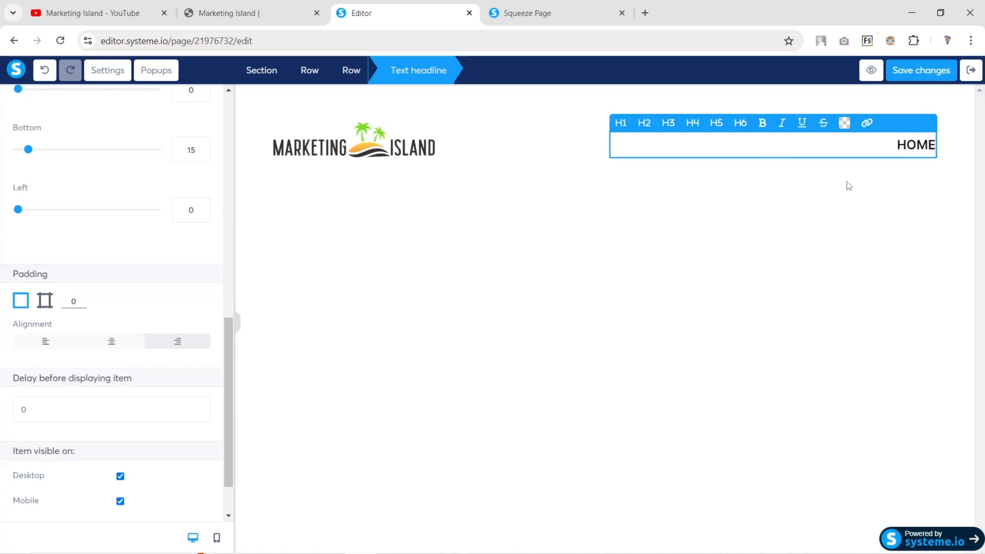
pyautogui.click(238, 324)
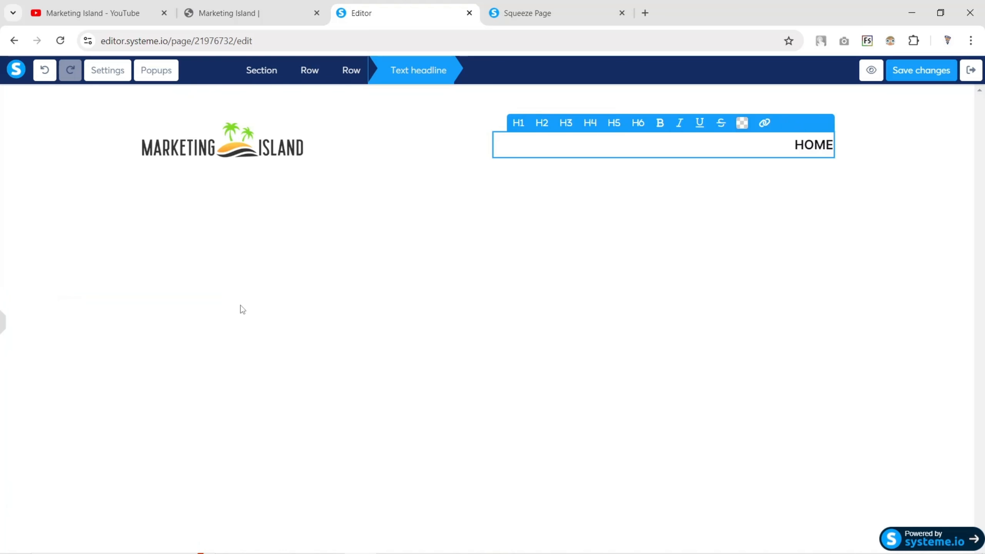
pyautogui.click(242, 309)
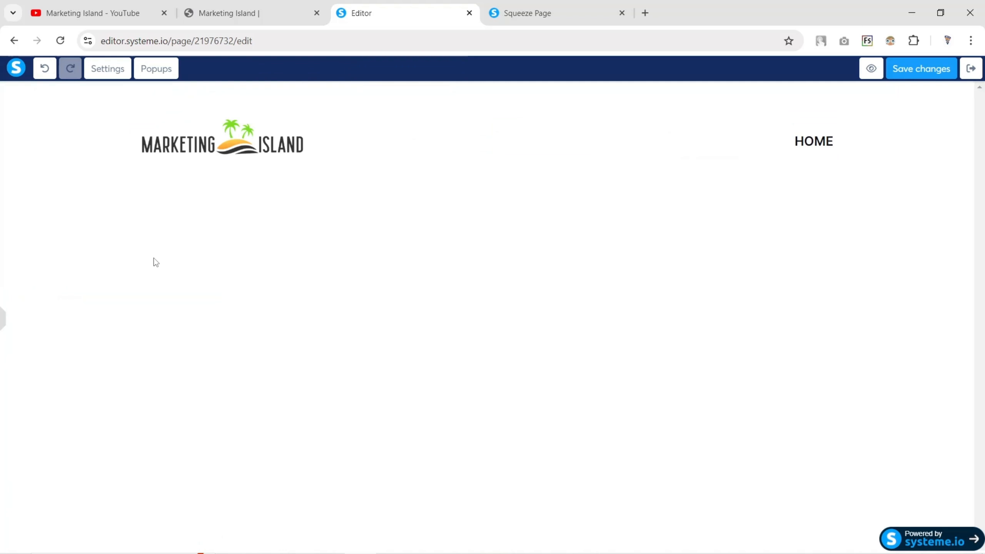
# Set the HOME headline's font style to Medium 500 and check the header at full width
pyautogui.click(917, 145)
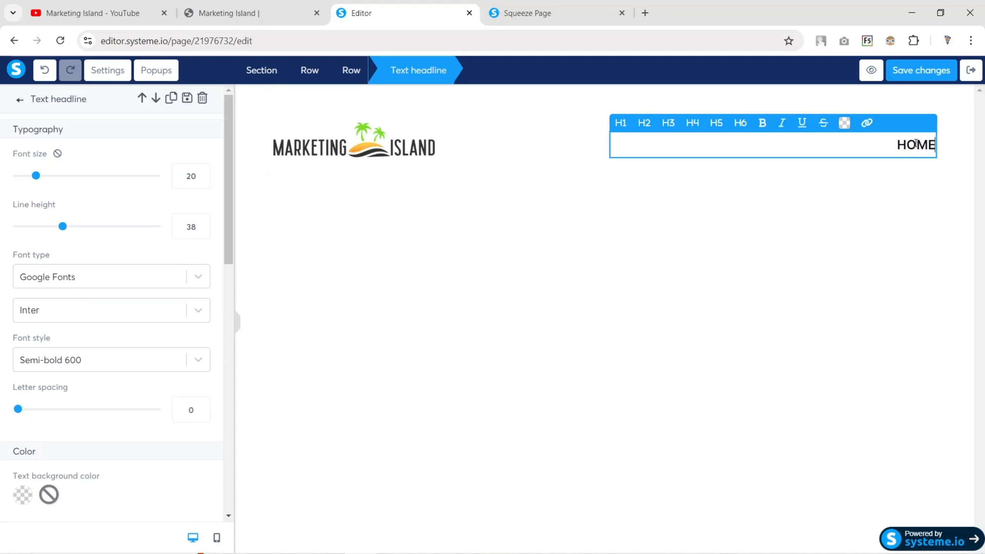
pyautogui.click(60, 361)
pyautogui.click(58, 475)
pyautogui.click(238, 324)
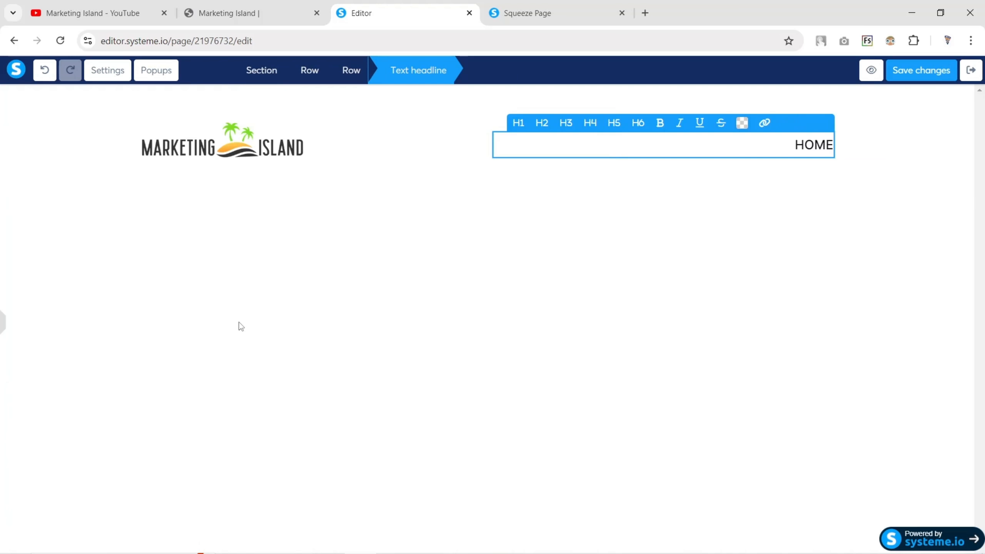
pyautogui.click(240, 329)
pyautogui.click(3, 319)
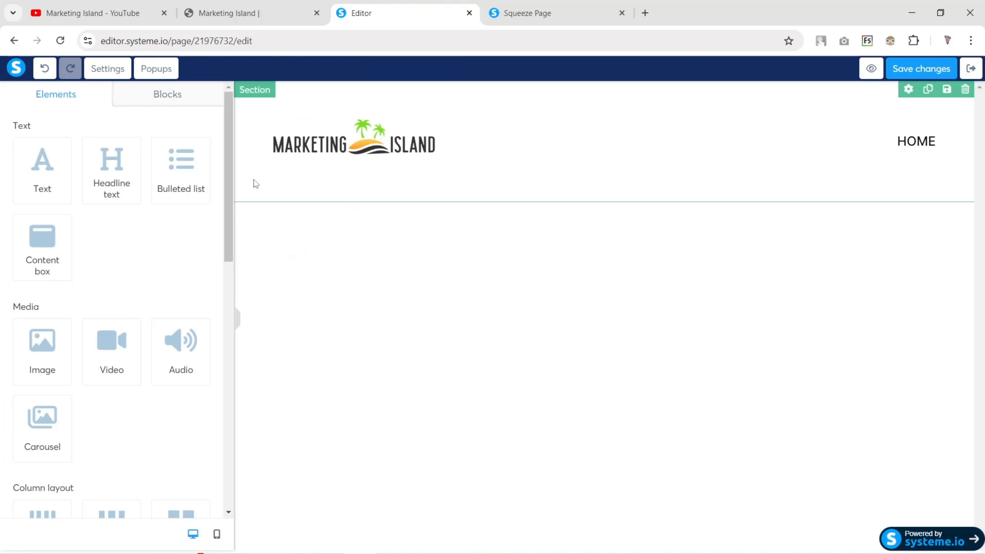
# Add an empty Row beneath the logo and HOME header, using the Marketing Island hero area as reference
pyautogui.click(229, 13)
pyautogui.moveTo(142, 134); pyautogui.dragTo(690, 301)
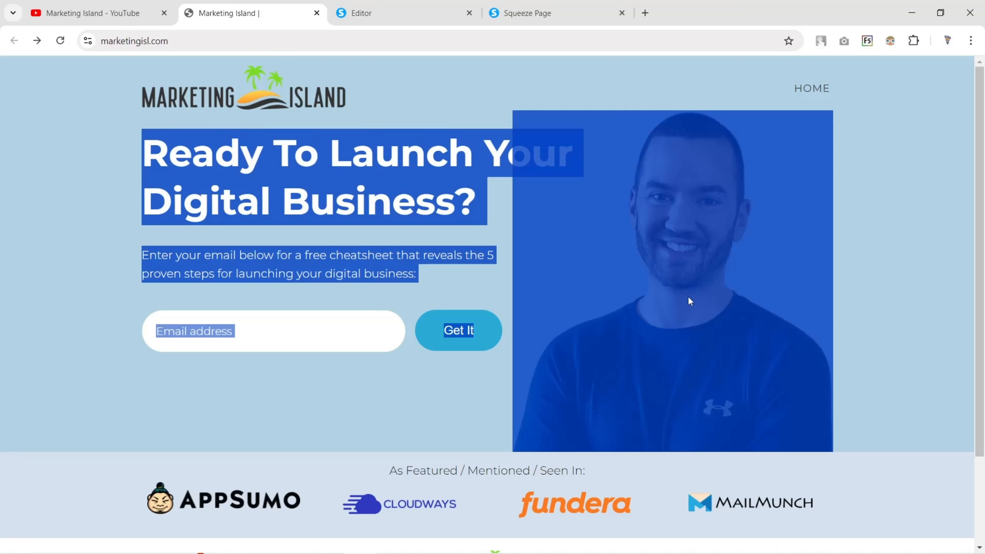
pyautogui.click(139, 178)
pyautogui.click(361, 12)
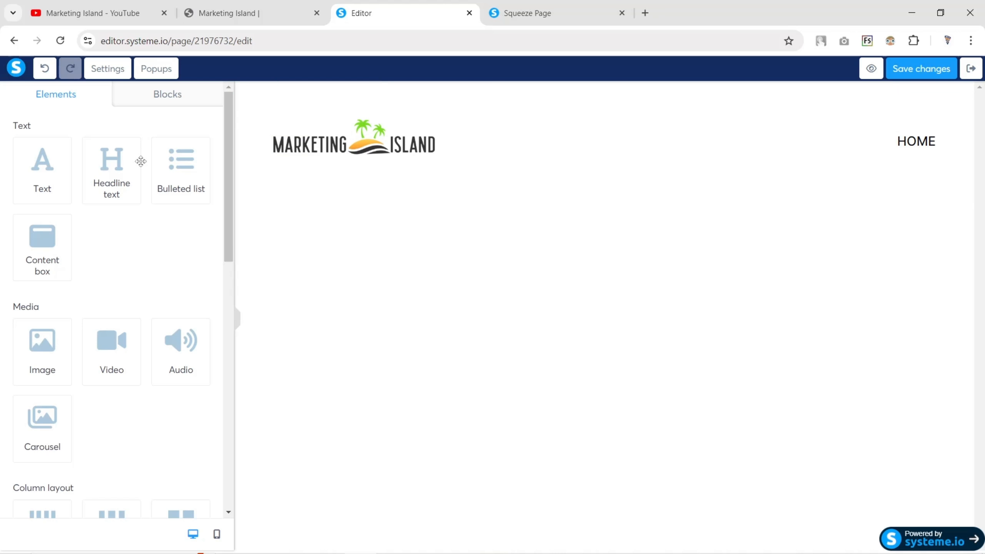
pyautogui.scroll(-6, 82, 238)
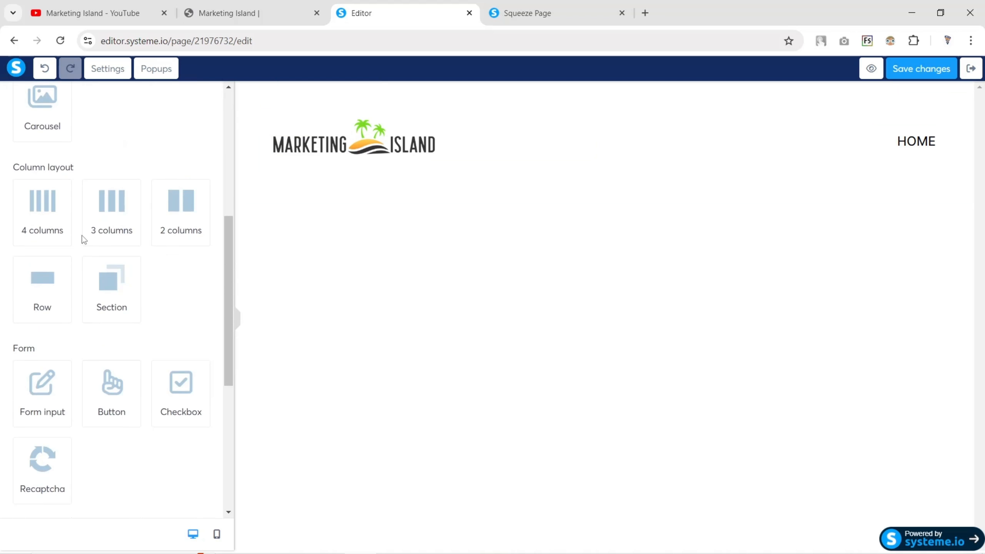
pyautogui.moveTo(42, 287); pyautogui.dragTo(312, 169)
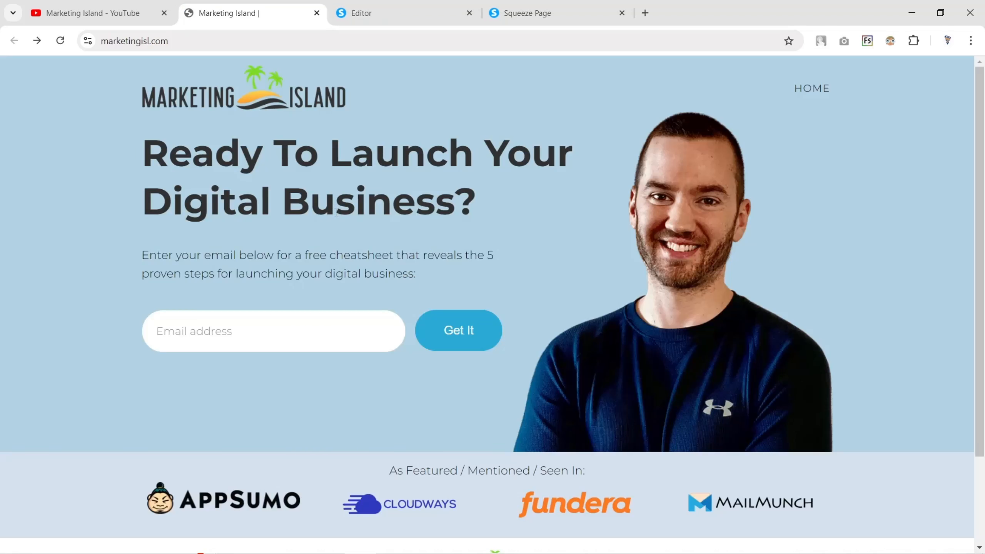
# Place a 2 columns layout inside the new row to match the text-and-photo split of the reference page
pyautogui.moveTo(149, 160); pyautogui.dragTo(447, 366)
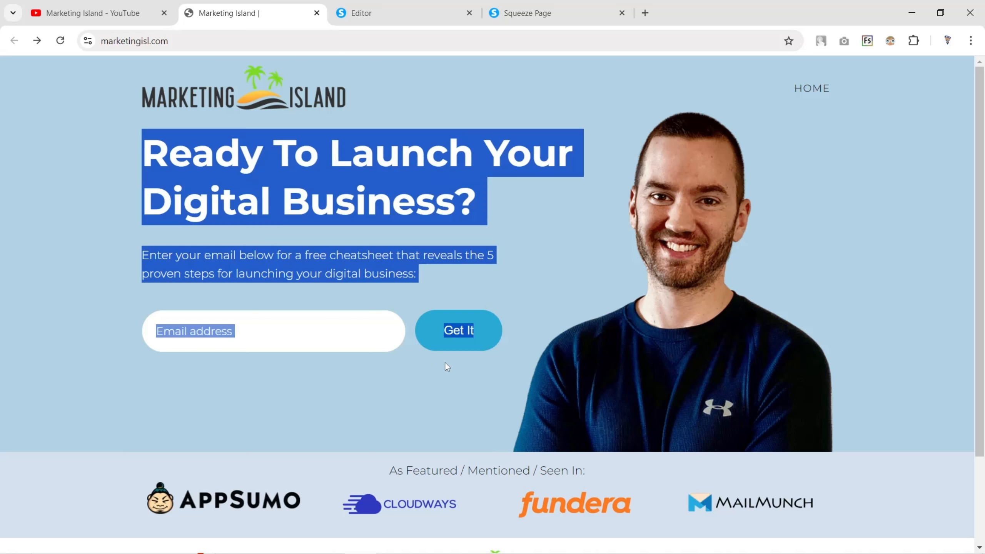
pyautogui.click(414, 252)
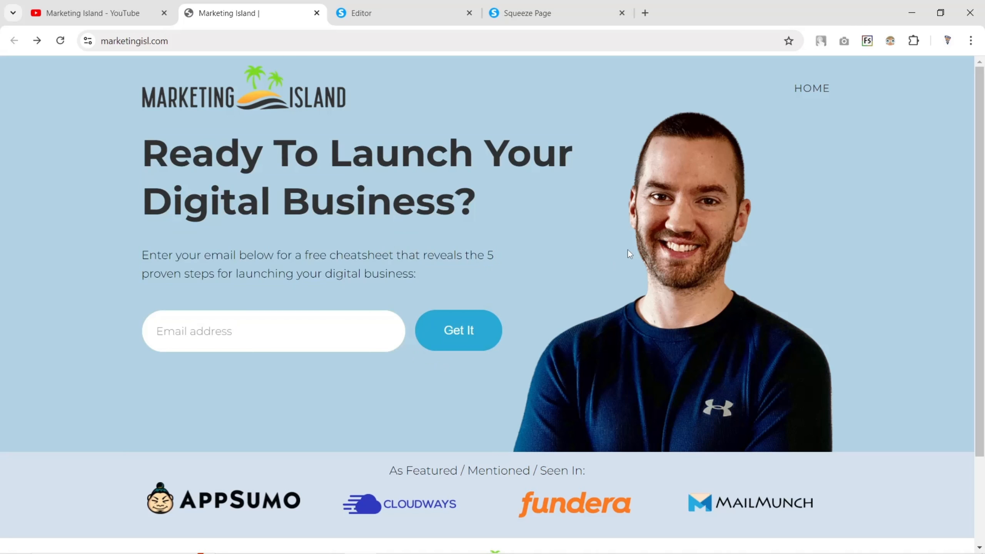
pyautogui.click(360, 12)
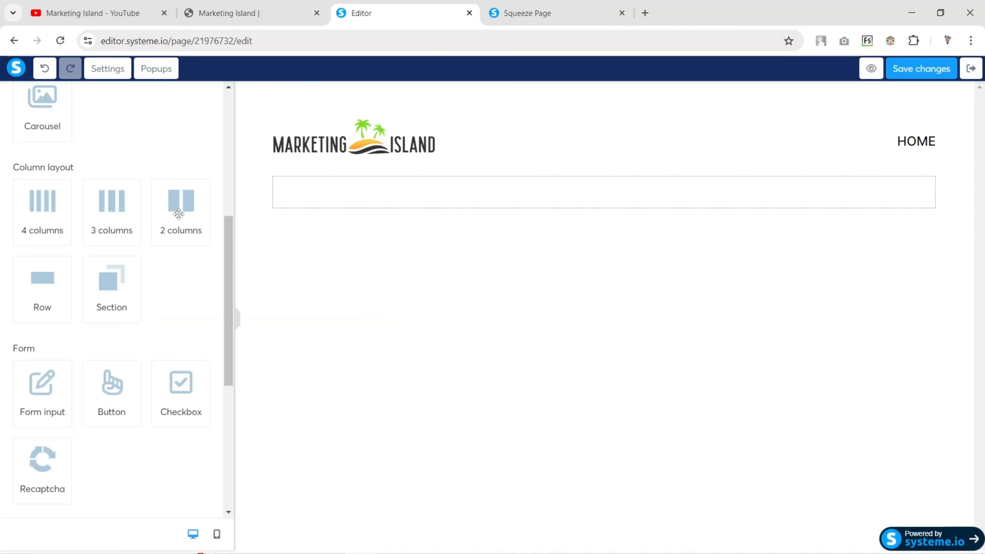
pyautogui.moveTo(178, 214); pyautogui.dragTo(445, 191)
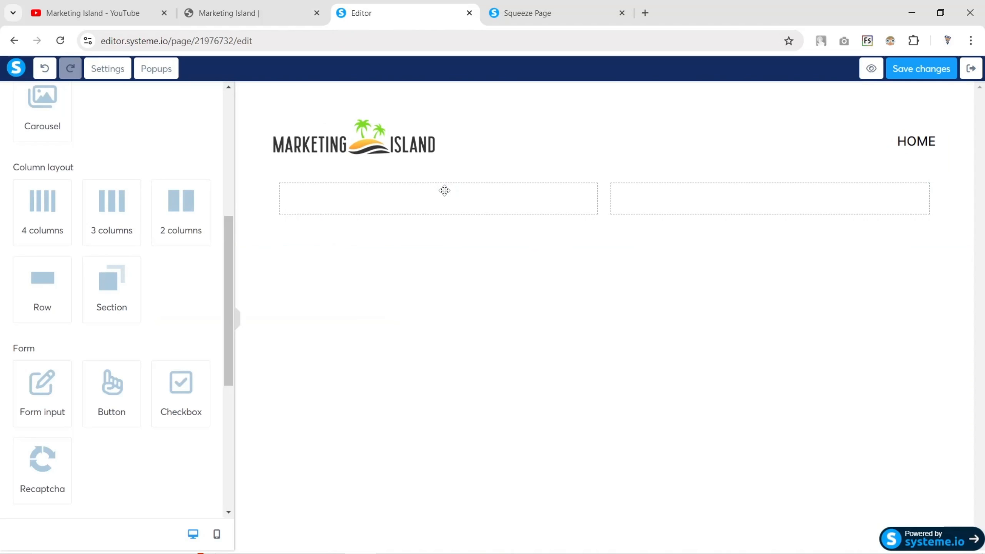
# Place a Headline text element in the hero's first column and a Text element beneath it, following the reference page
pyautogui.click(267, 11)
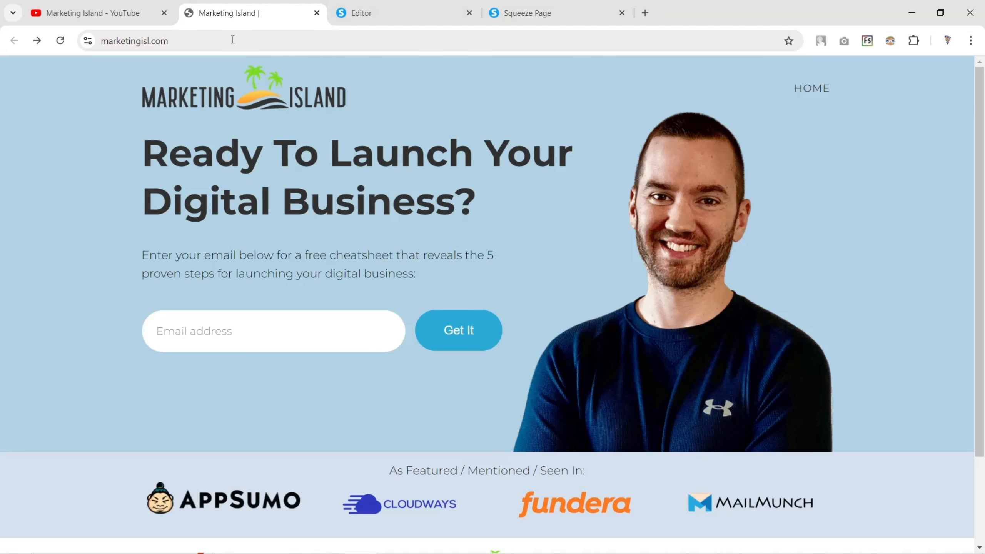
pyautogui.click(360, 12)
pyautogui.scroll(8, 147, 267)
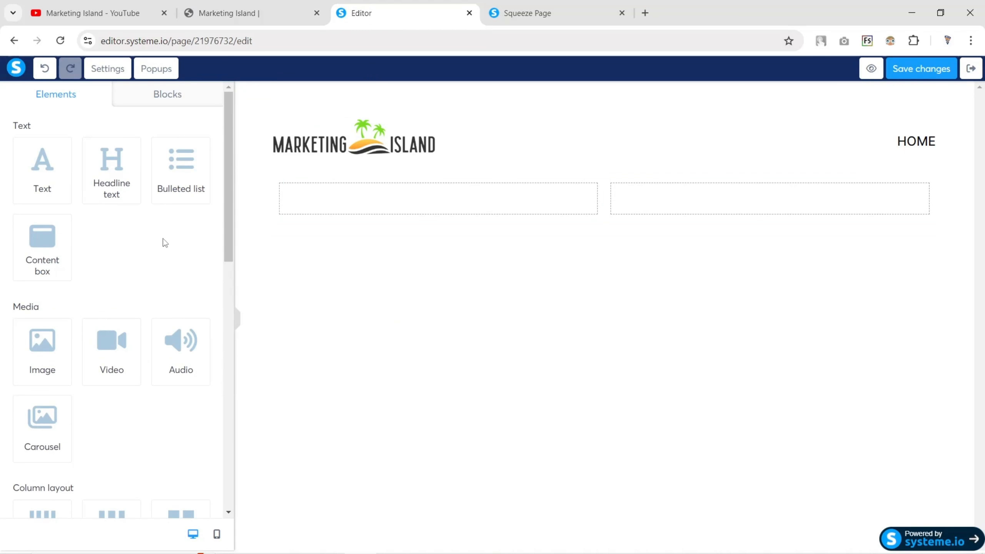
pyautogui.click(267, 12)
pyautogui.moveTo(147, 262); pyautogui.dragTo(421, 281)
pyautogui.click(363, 7)
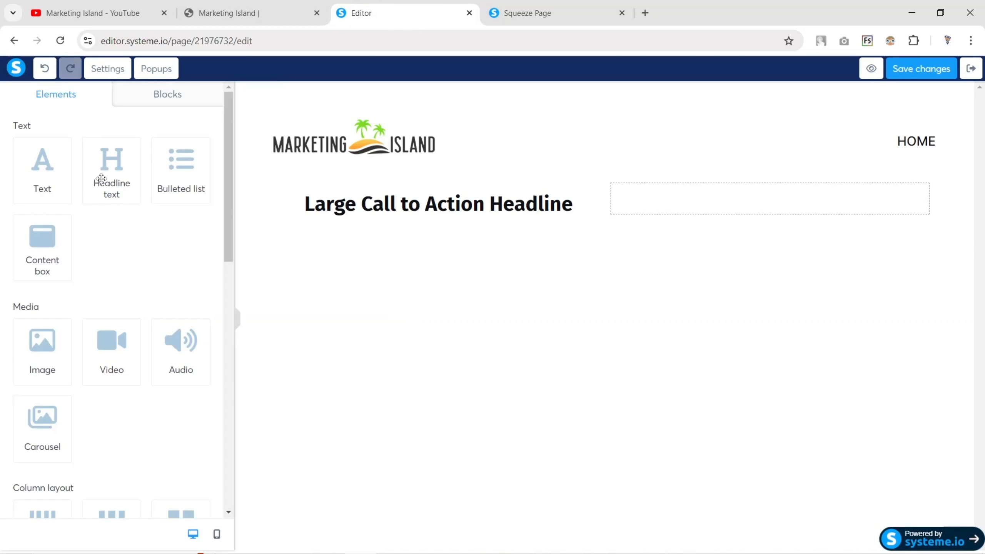
pyautogui.moveTo(47, 179); pyautogui.dragTo(352, 209)
# Nest a 2 columns layout below the paragraph in the hero's first column, matching the reference's email field and button
pyautogui.click(289, 18)
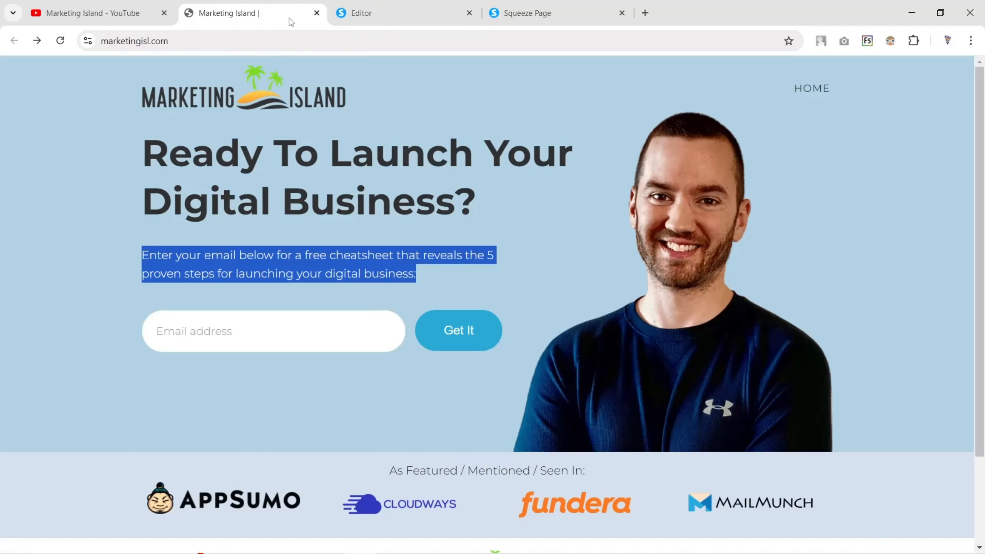
pyautogui.click(244, 339)
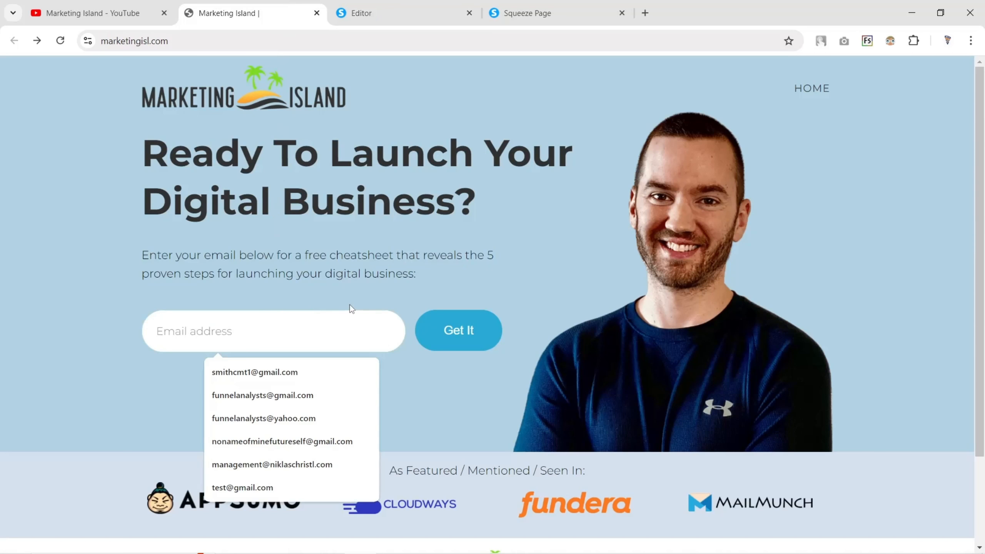
pyautogui.click(425, 8)
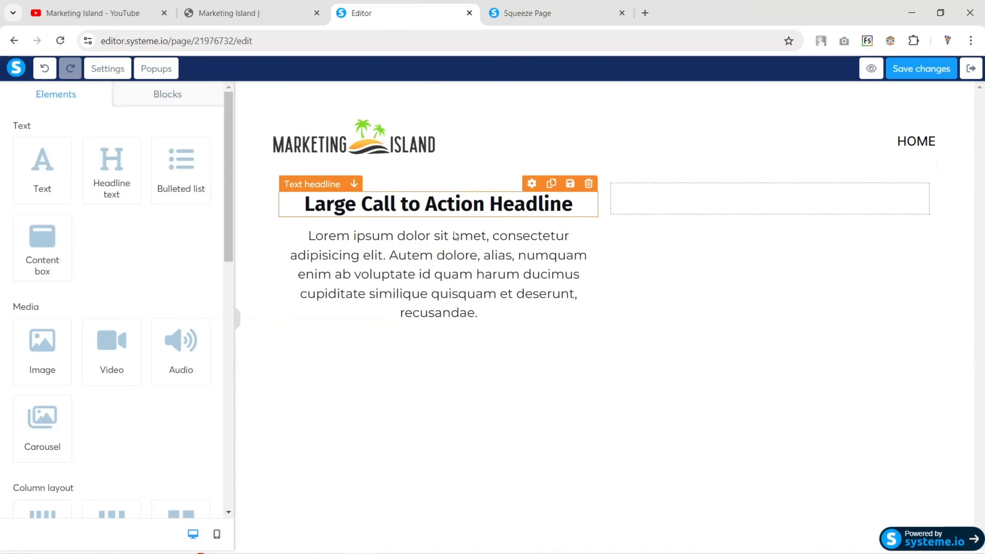
pyautogui.scroll(-8, 116, 311)
pyautogui.moveTo(181, 206); pyautogui.dragTo(392, 340)
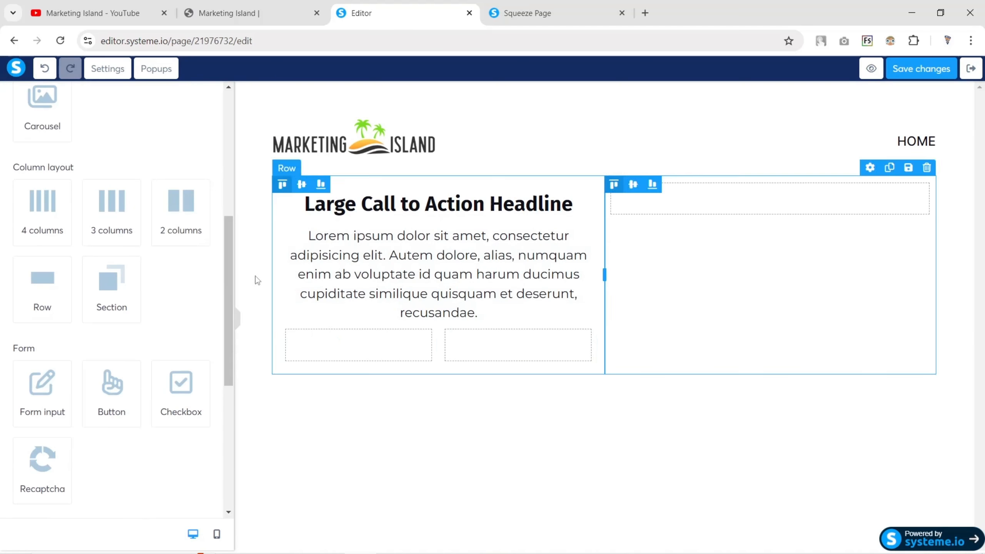
# Place a Form input in the first nested column and a Button in the second, and compare with the reference
pyautogui.scroll(6, 176, 273)
pyautogui.scroll(-12, 145, 269)
pyautogui.scroll(4, 130, 283)
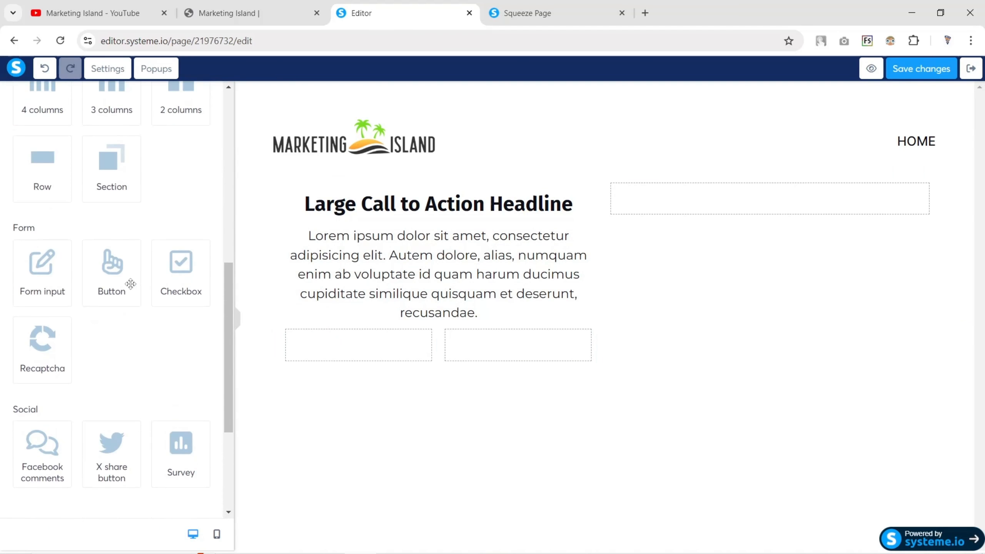
pyautogui.moveTo(42, 280); pyautogui.dragTo(353, 348)
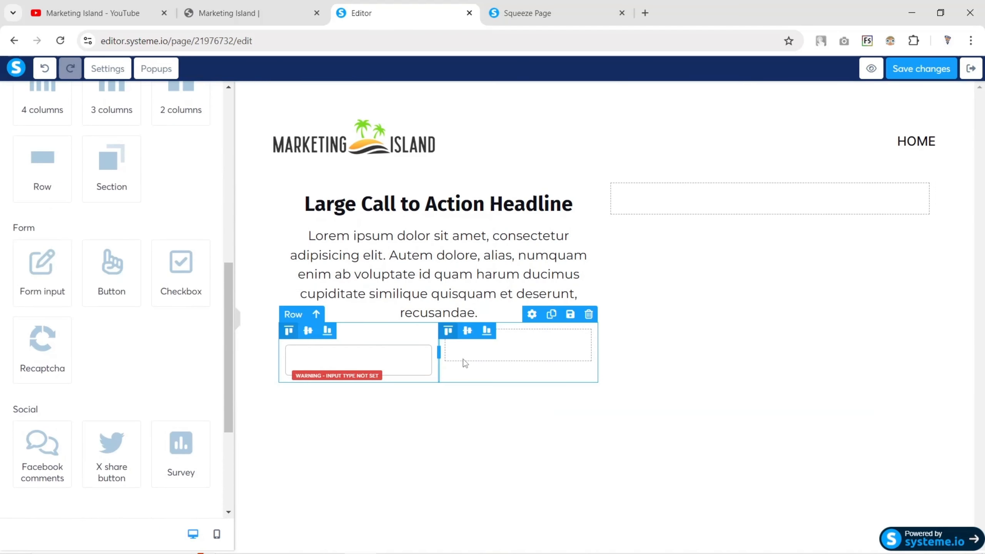
pyautogui.moveTo(112, 279); pyautogui.dragTo(504, 353)
pyautogui.click(257, 11)
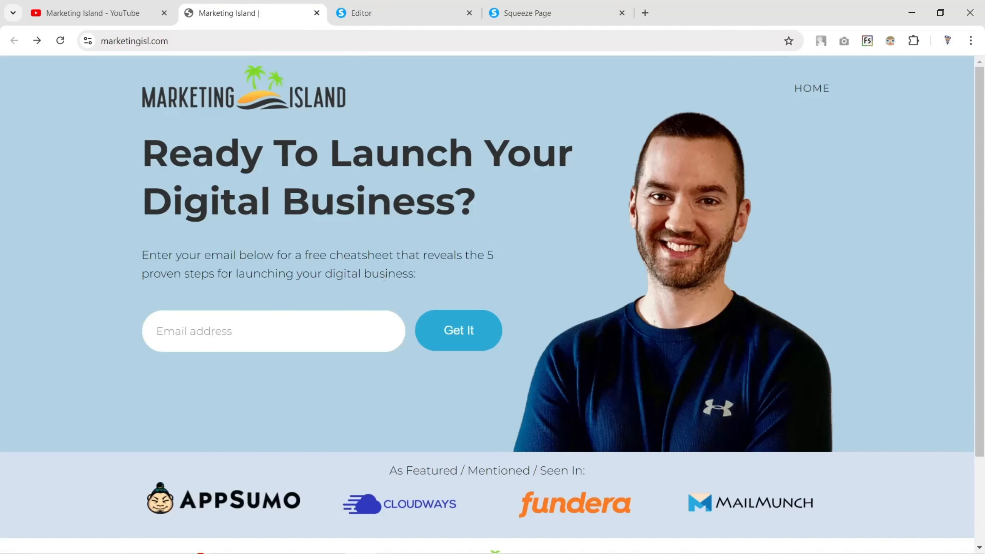
pyautogui.hotkey('ctrl', 'Tab')
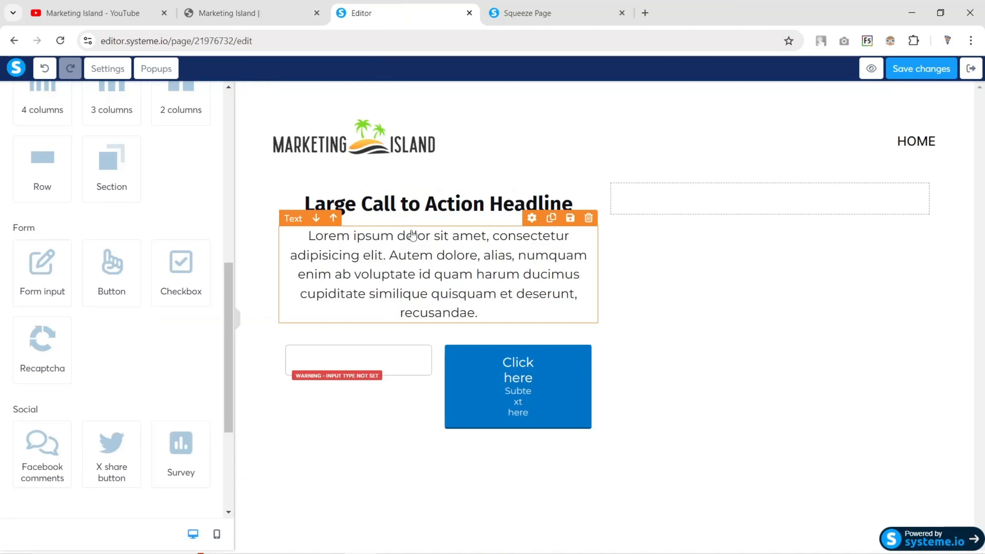
# Replace the hero's placeholder headline with "Ready To Launch Your Digital Business?" copied from the Marketing Island homepage
pyautogui.click(253, 8)
pyautogui.moveTo(150, 162); pyautogui.dragTo(488, 222)
pyautogui.hotkey('ctrl', 'c')
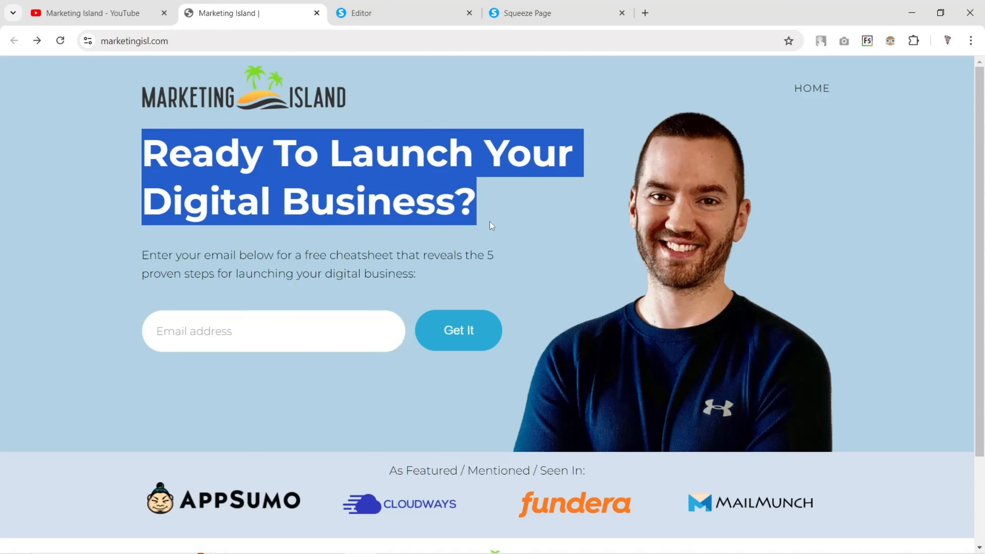
pyautogui.click(360, 13)
pyautogui.click(368, 199)
pyautogui.tripleClick(375, 207)
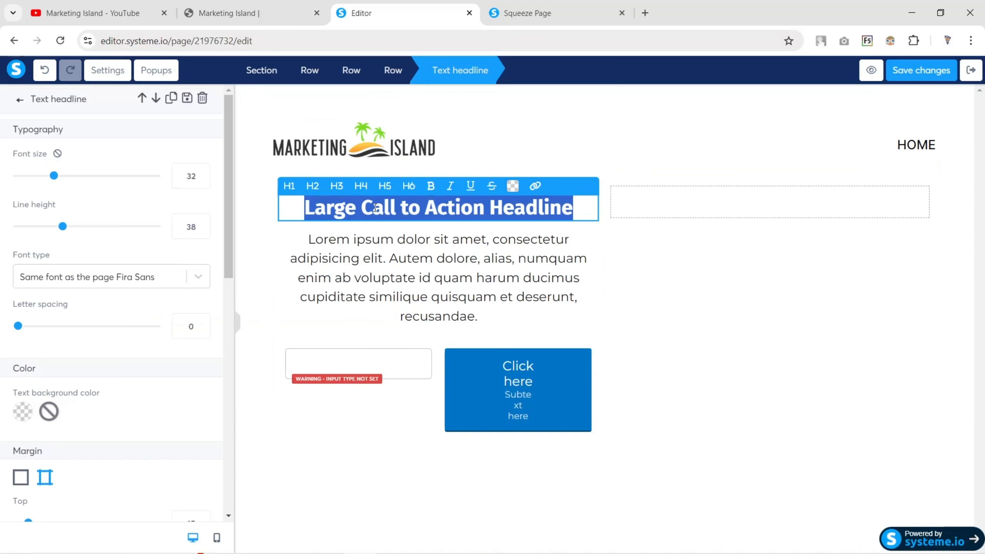
pyautogui.hotkey('ctrl', 'v')
# Replace the hero's placeholder paragraph with the "Enter your email below for a free cheatsheet…" sentence copied from the Marketing Island homepage
pyautogui.click(233, 13)
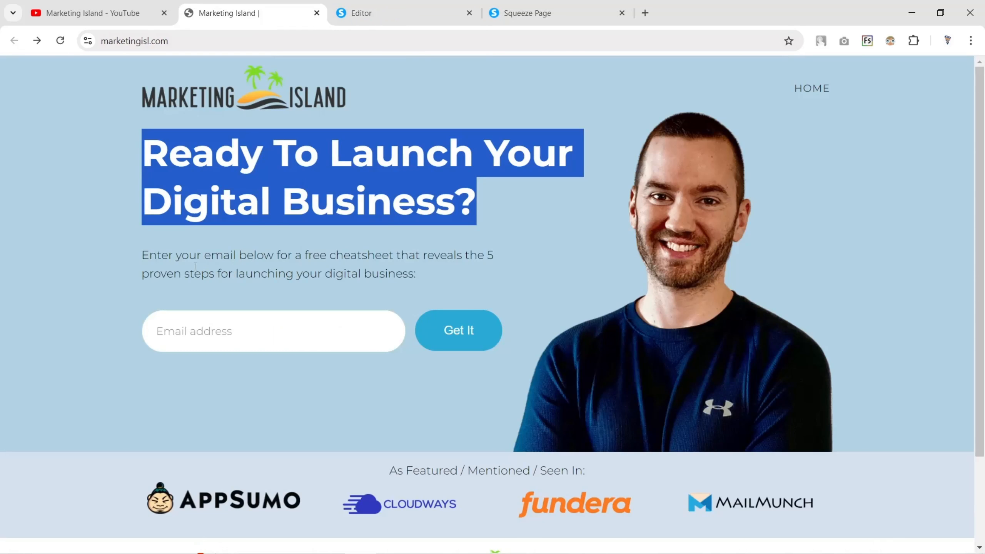
pyautogui.moveTo(143, 255); pyautogui.dragTo(448, 292)
pyautogui.click(360, 13)
pyautogui.tripleClick(421, 287)
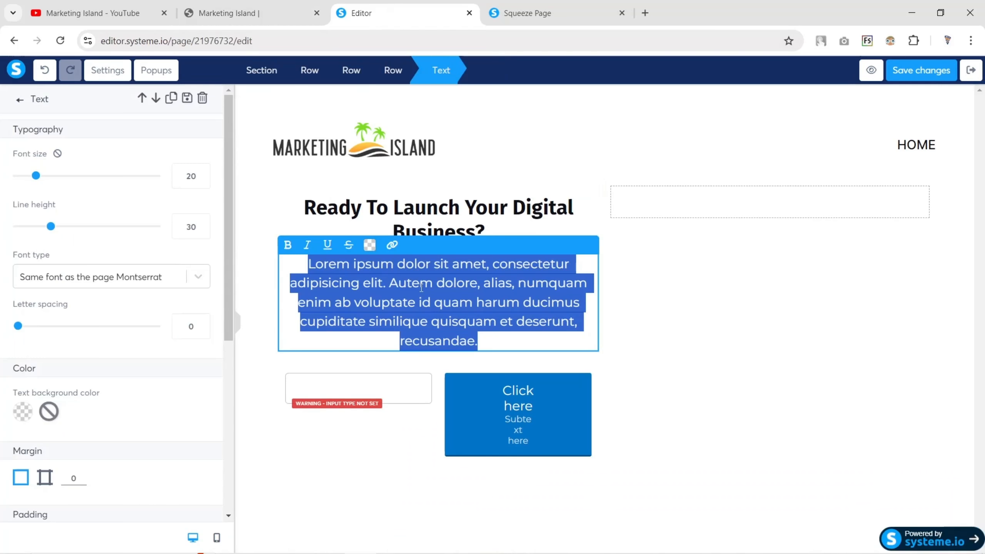
pyautogui.write('Enter your email below for a free cheatsheet that reveals the 5 proven steps for launching your digital business:')
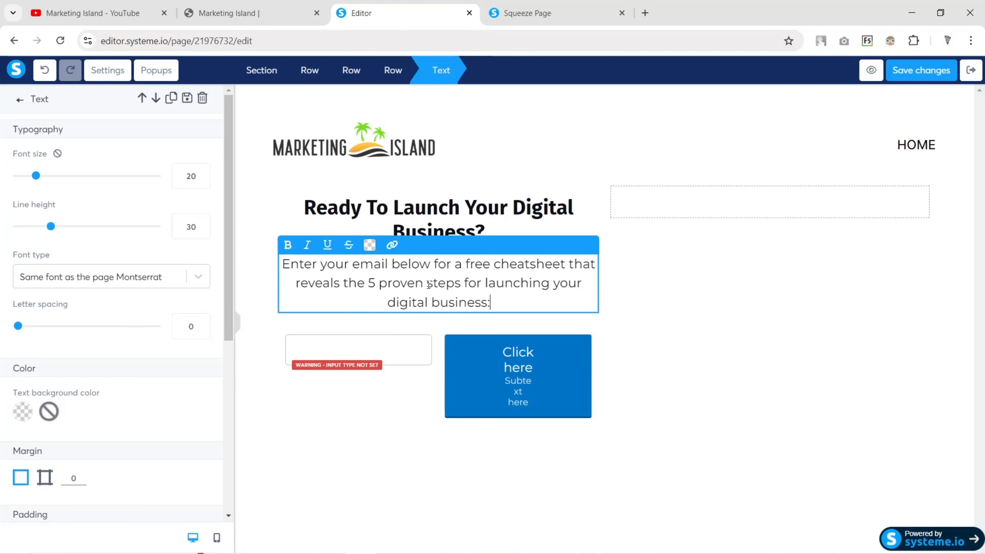
# Following the reference page, set the hero's form input type to Email with the placeholder "Email Address"
pyautogui.click(233, 12)
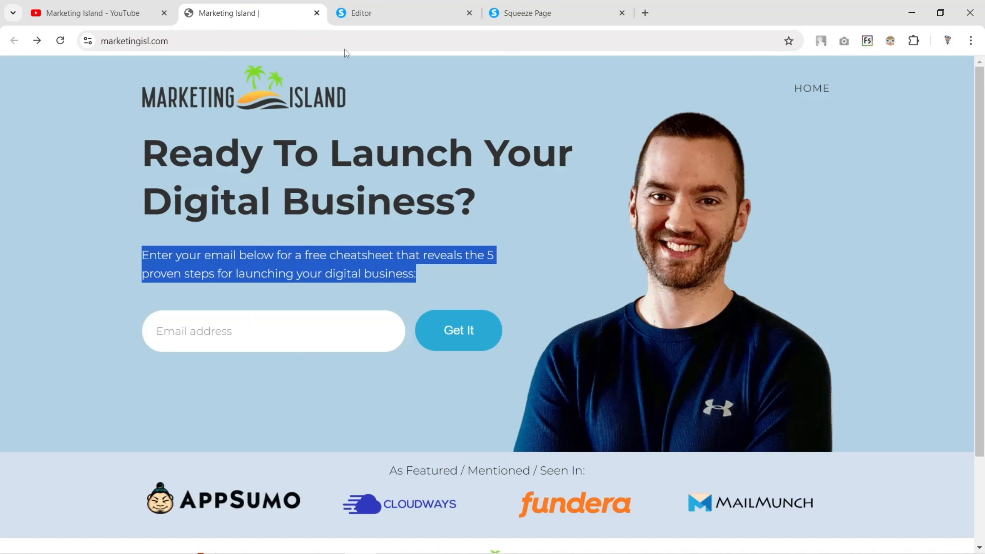
pyautogui.click(361, 13)
pyautogui.click(359, 347)
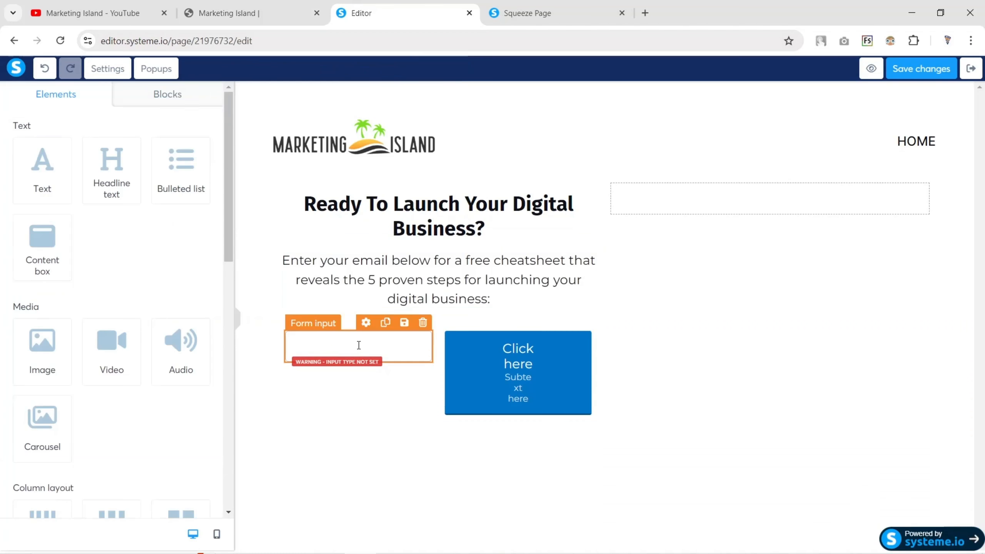
pyautogui.click(352, 345)
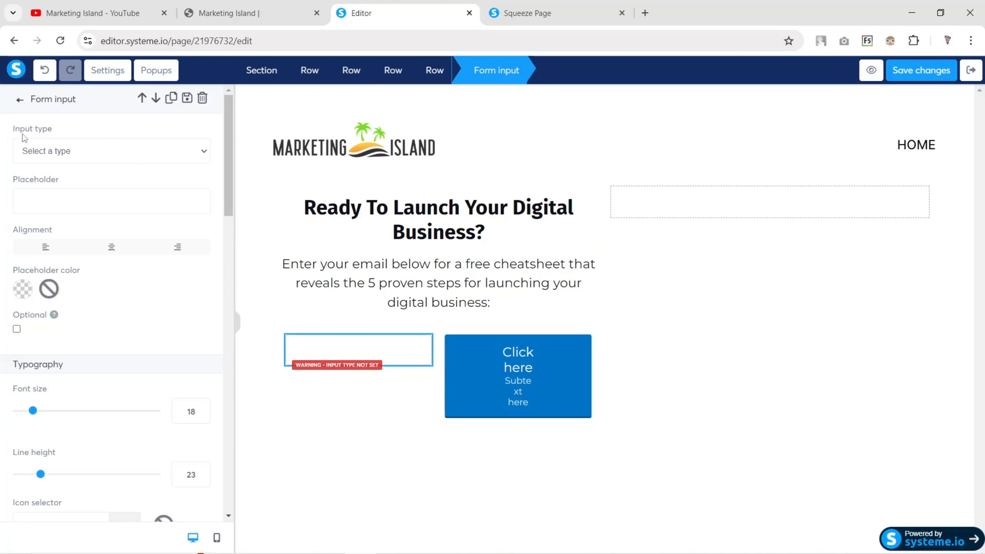
pyautogui.click(60, 152)
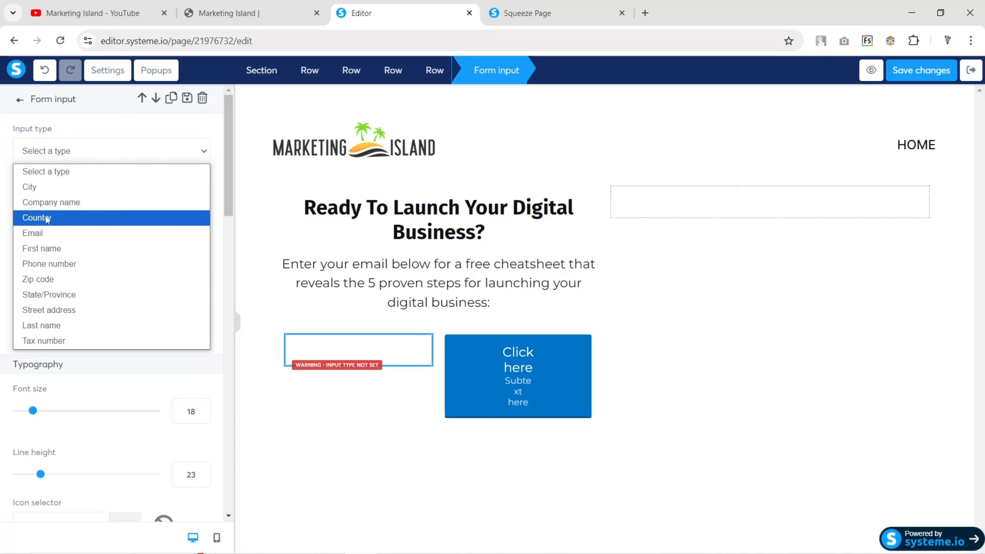
pyautogui.click(42, 234)
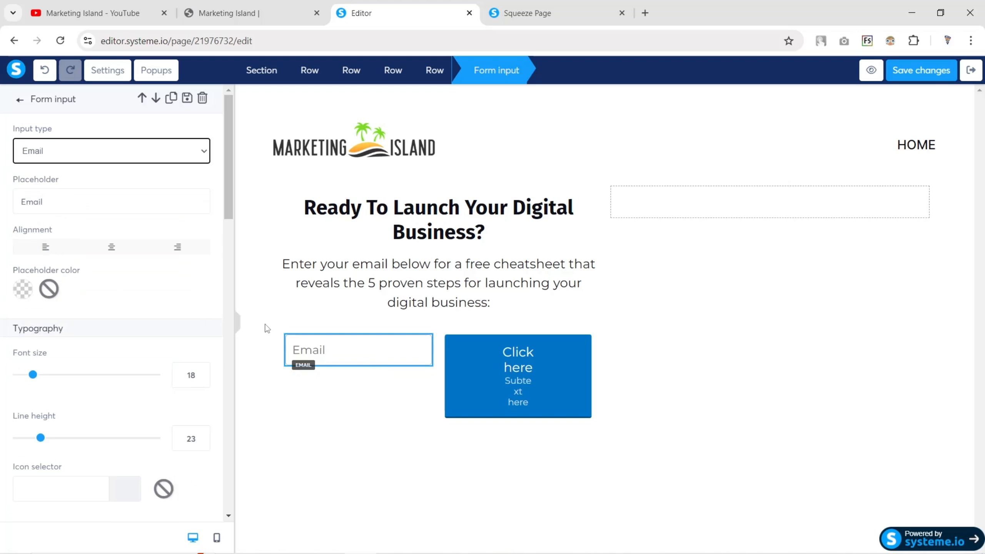
pyautogui.click(92, 203)
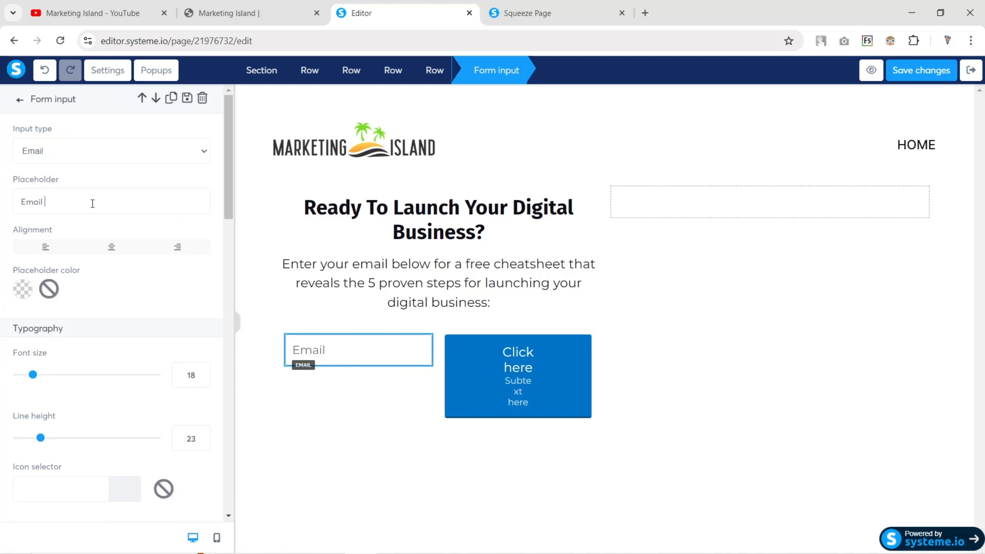
pyautogui.write('Adress')
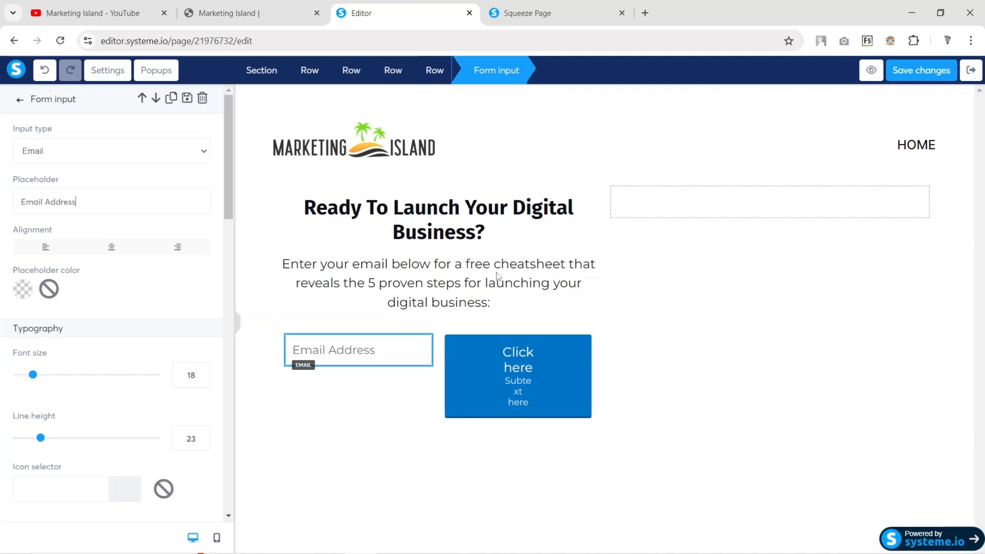
# Clear the subtext from the hero's button
pyautogui.click(509, 349)
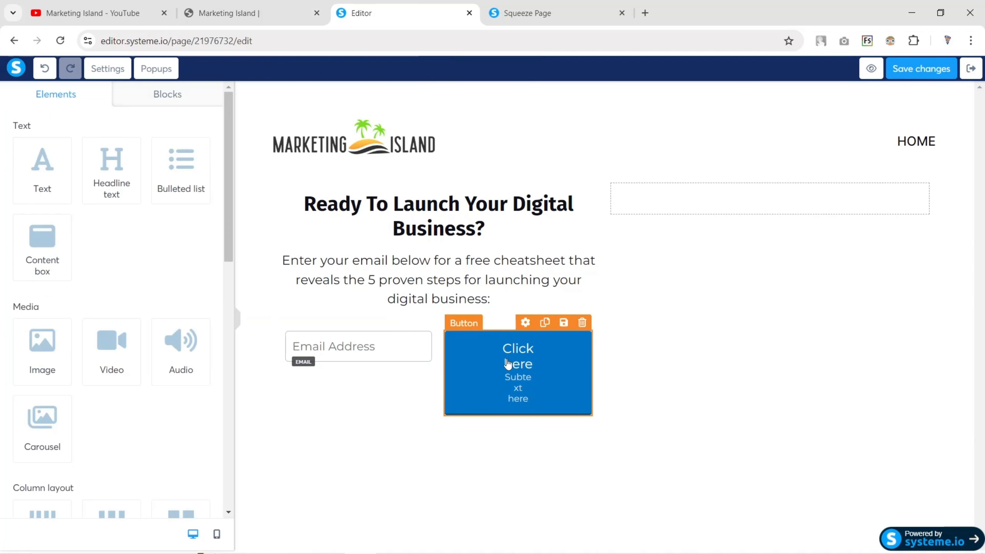
pyautogui.click(508, 364)
pyautogui.scroll(-3, 88, 277)
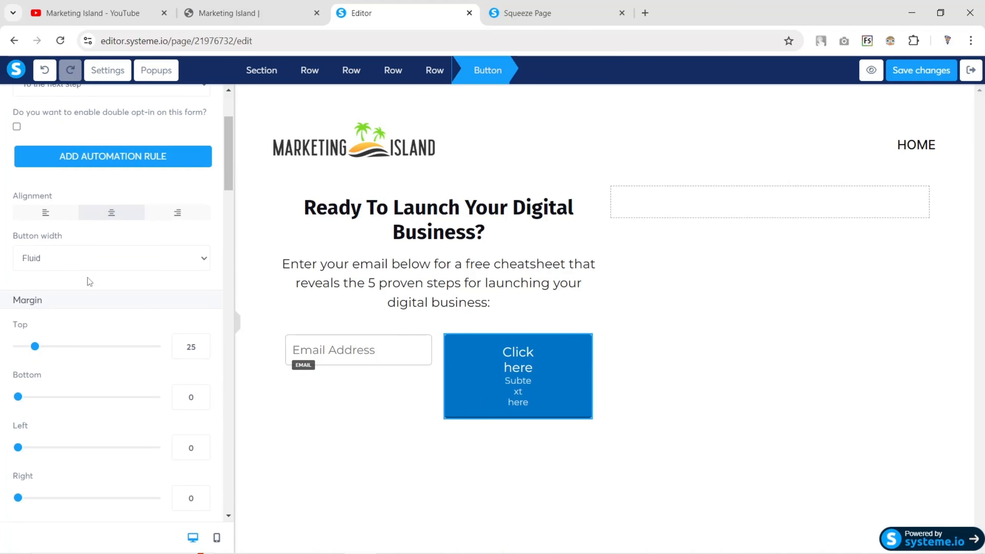
pyautogui.scroll(-5, 62, 287)
pyautogui.scroll(10, 64, 287)
pyautogui.scroll(-9, 66, 291)
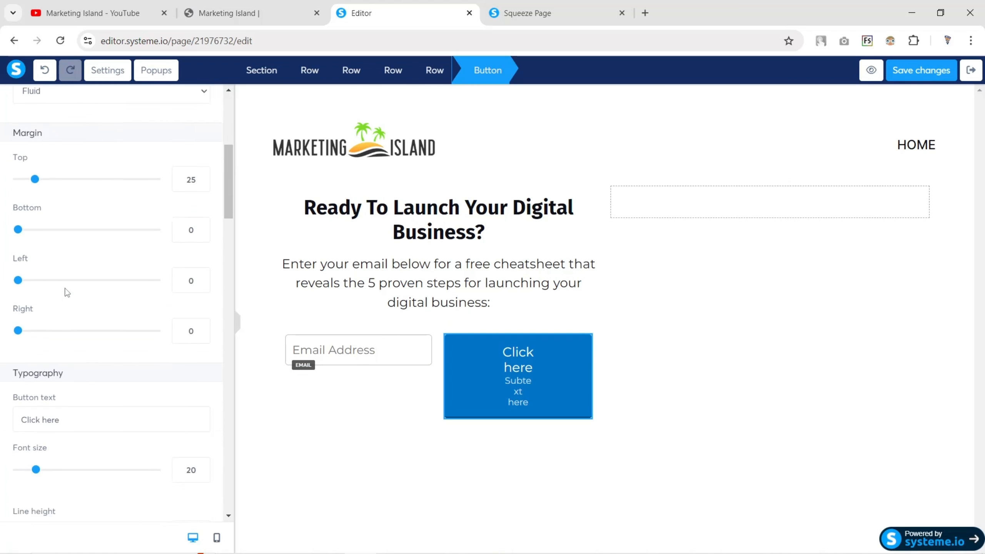
pyautogui.scroll(-8, 67, 291)
pyautogui.moveTo(78, 288); pyautogui.dragTo(14, 266)
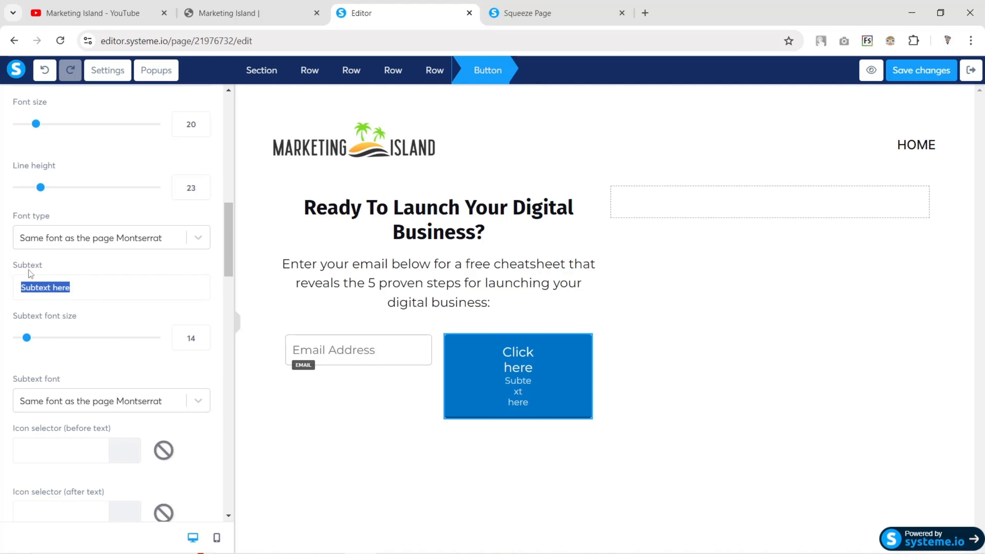
pyautogui.press('BackSpace')
# Change the hero button's text to "Get It"
pyautogui.scroll(3, 59, 231)
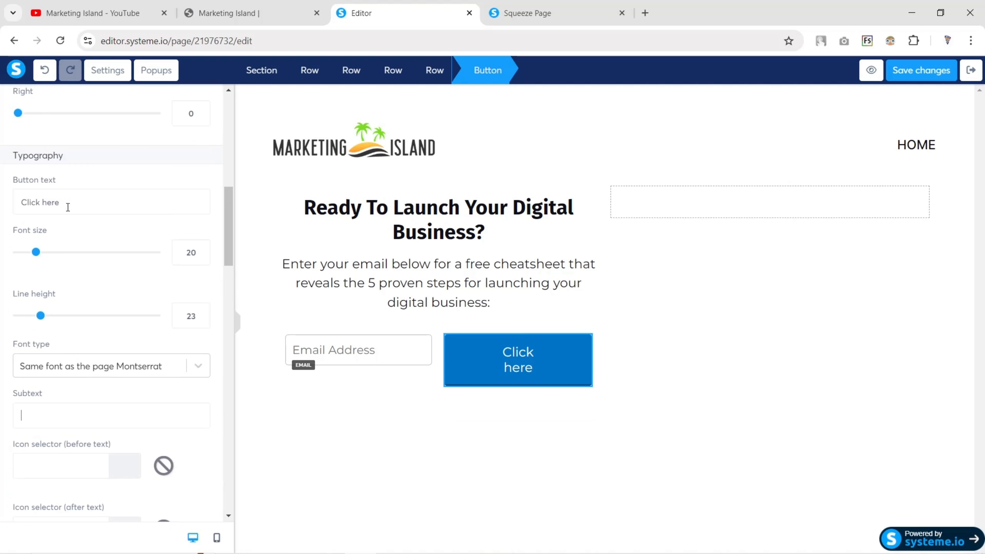
pyautogui.moveTo(67, 205); pyautogui.dragTo(2, 209)
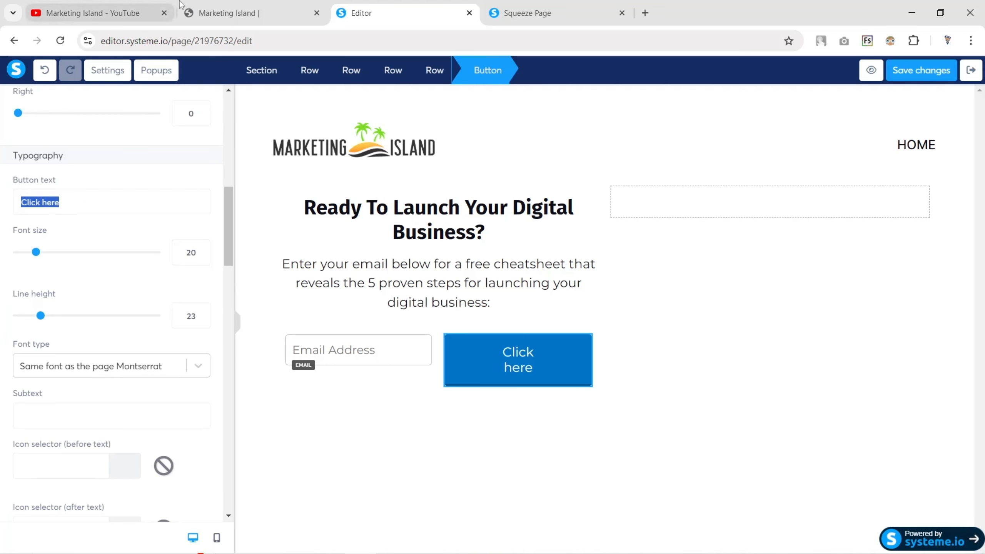
pyautogui.write('Get It')
# Copy the fill hex code 1DBF73 from the light green rectangle in the Figma file and return to the page editor
pyautogui.scroll(-5, 134, 316)
pyautogui.scroll(5, 135, 316)
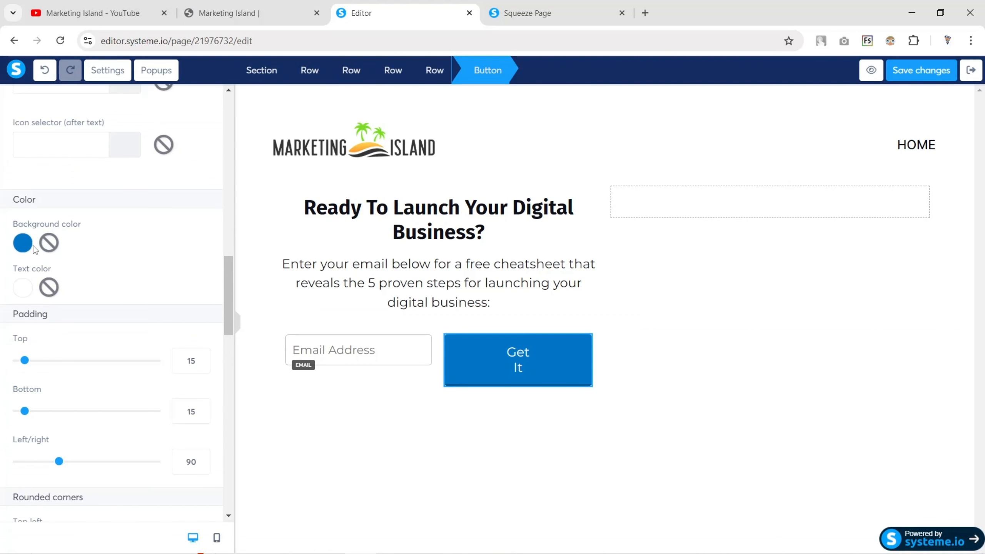
pyautogui.hotkey('alt', 'Tab')
pyautogui.press('Tab')
pyautogui.click(536, 221)
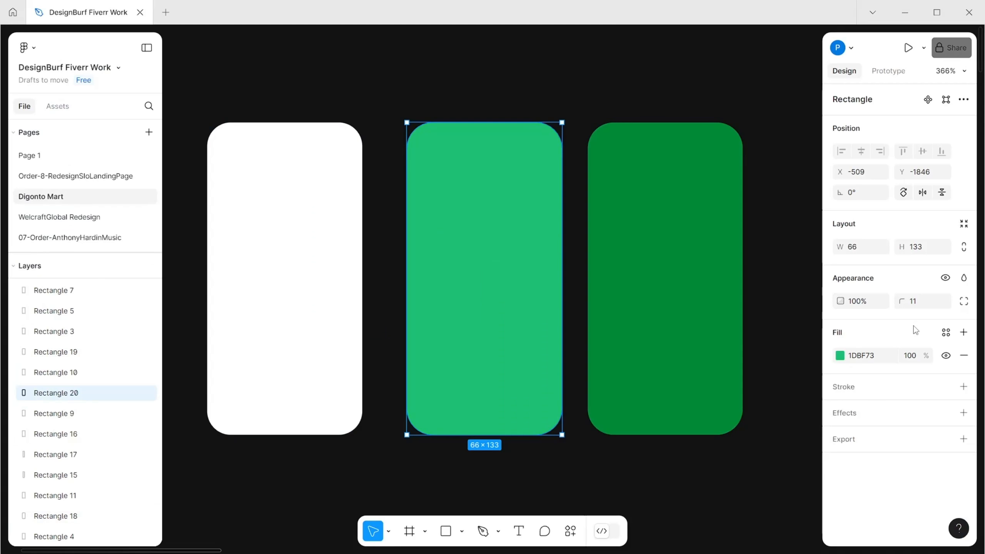
pyautogui.click(864, 356)
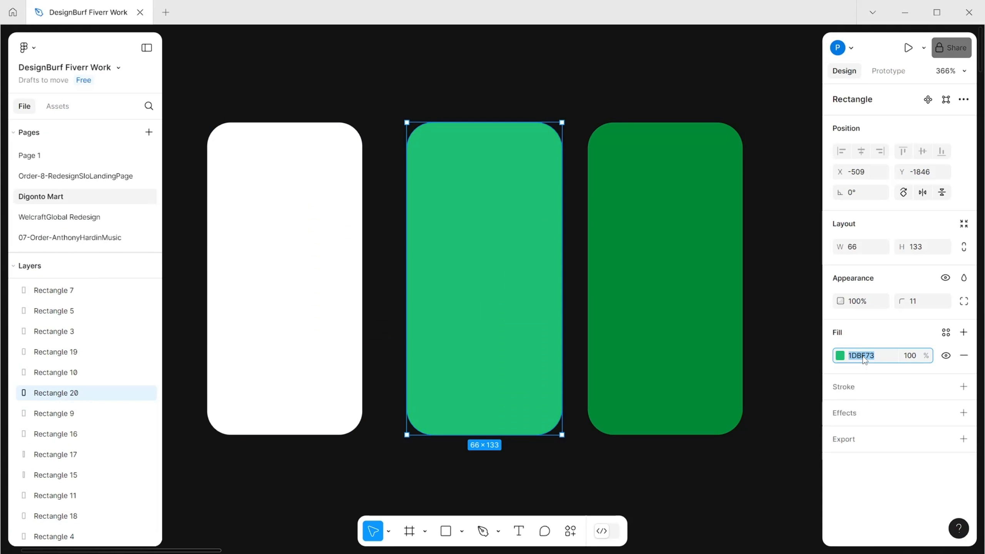
pyautogui.hotkey('alt', 'Tab')
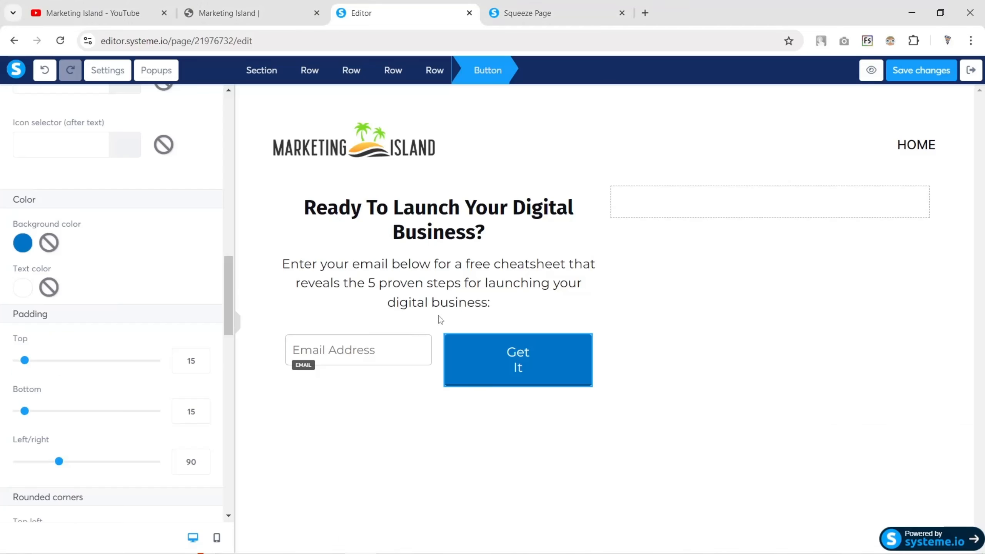
# Set the "Get It" button's background color to hex 1DBF73
pyautogui.click(491, 344)
pyautogui.scroll(-10, 73, 302)
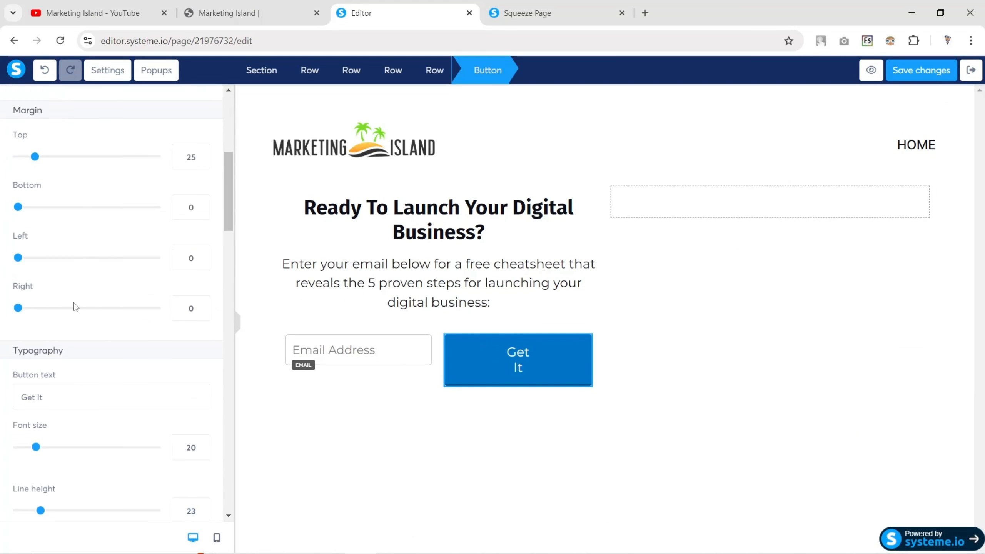
pyautogui.scroll(-10, 73, 303)
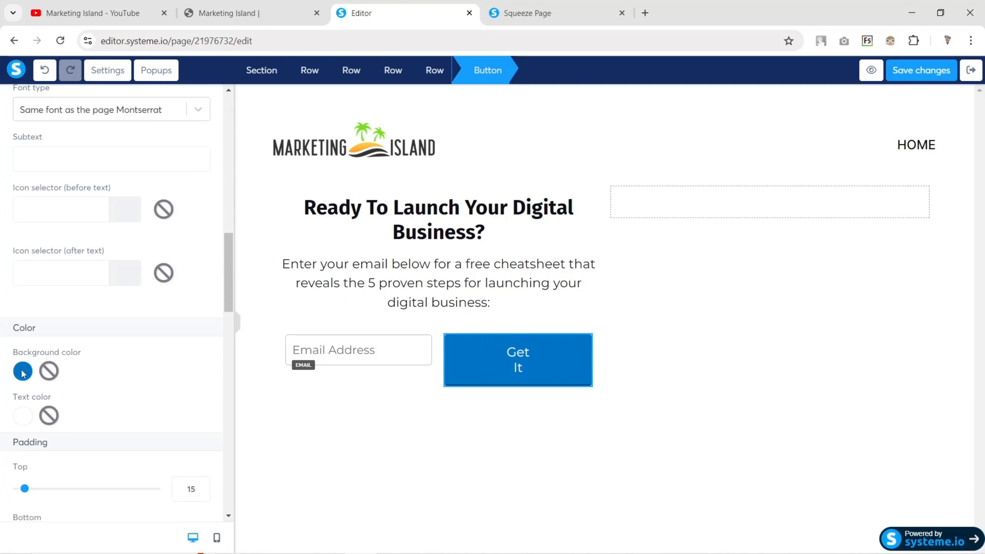
pyautogui.click(23, 371)
pyautogui.tripleClick(86, 397)
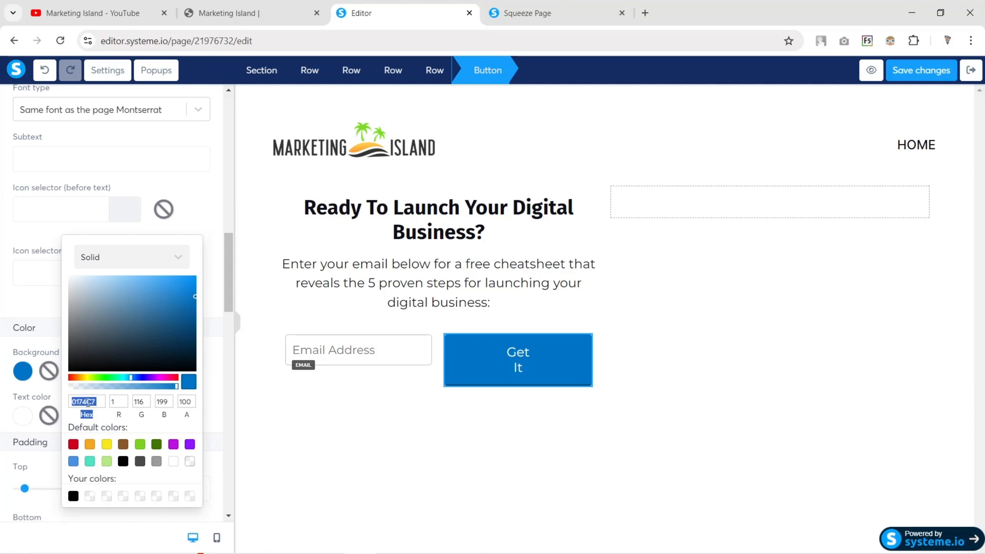
pyautogui.write('1DBF73')
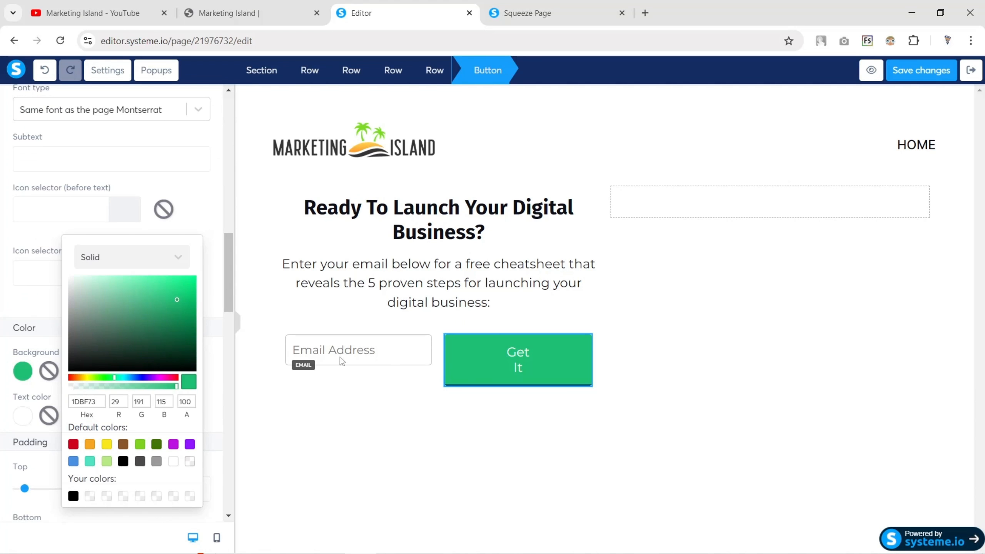
pyautogui.click(4, 305)
# Remove the border color from the "Get It" button
pyautogui.scroll(-5, 20, 330)
pyautogui.scroll(-15, 20, 336)
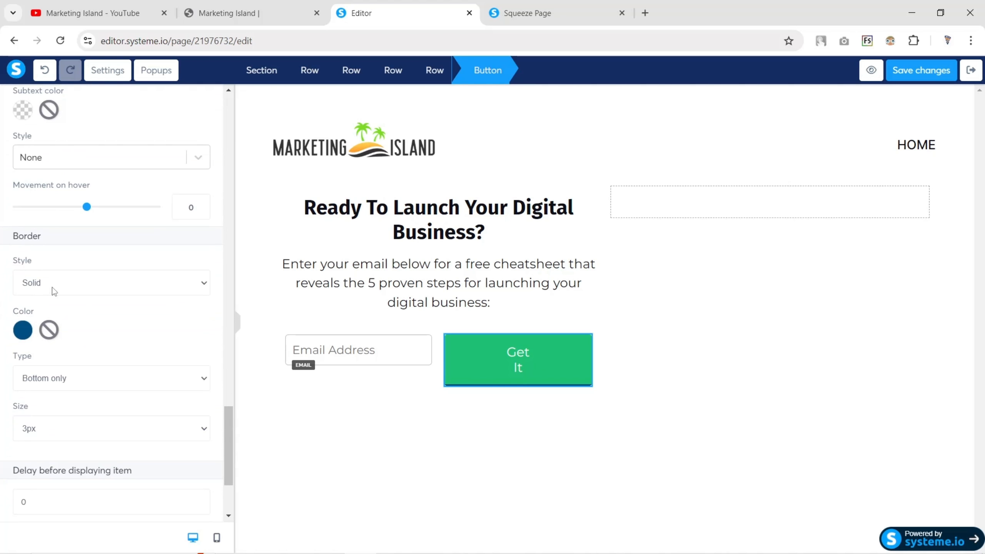
pyautogui.click(48, 330)
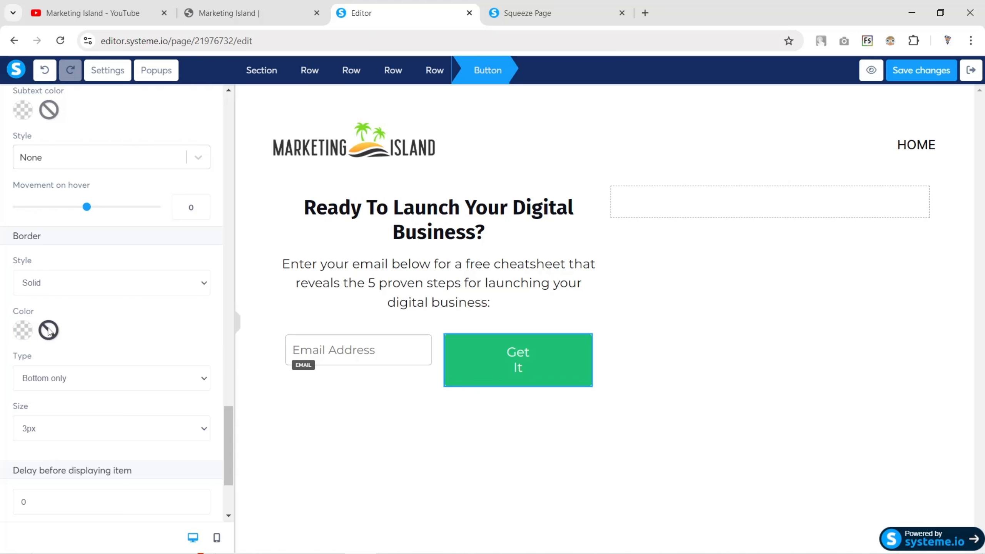
# Set the "Get It" button's font to the Google font Inter with the Medium 500 style
pyautogui.scroll(15, 71, 328)
pyautogui.scroll(10, 70, 327)
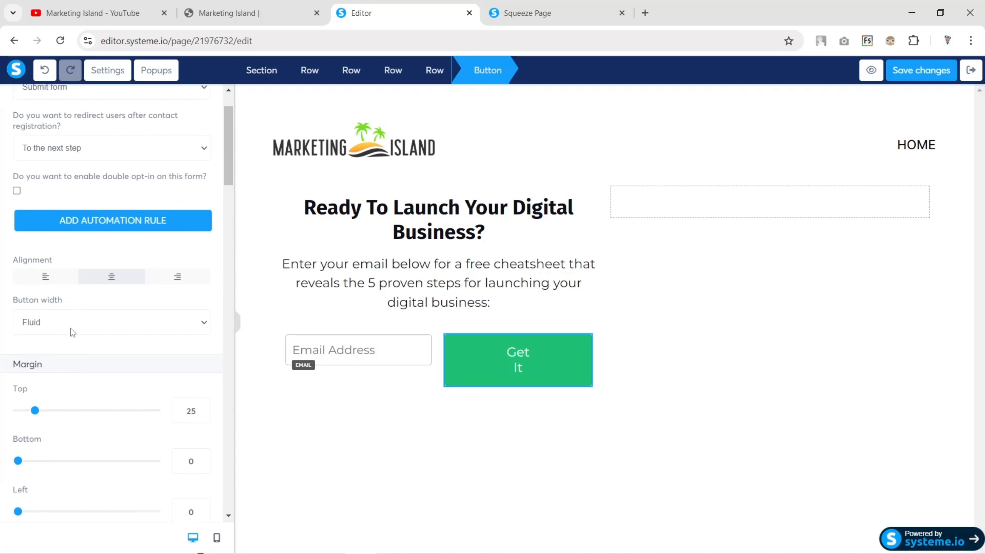
pyautogui.scroll(-13, 68, 253)
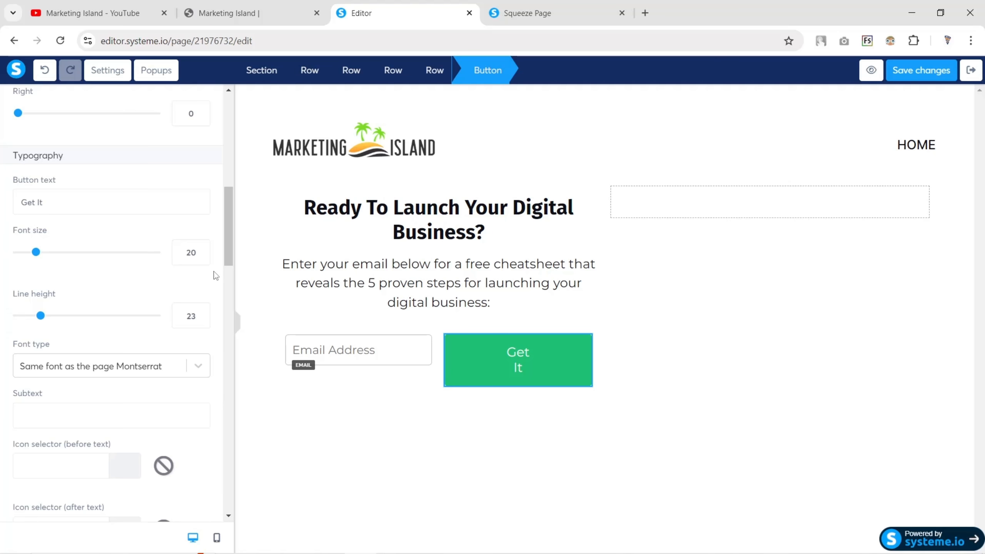
pyautogui.click(120, 366)
pyautogui.click(78, 437)
pyautogui.click(59, 402)
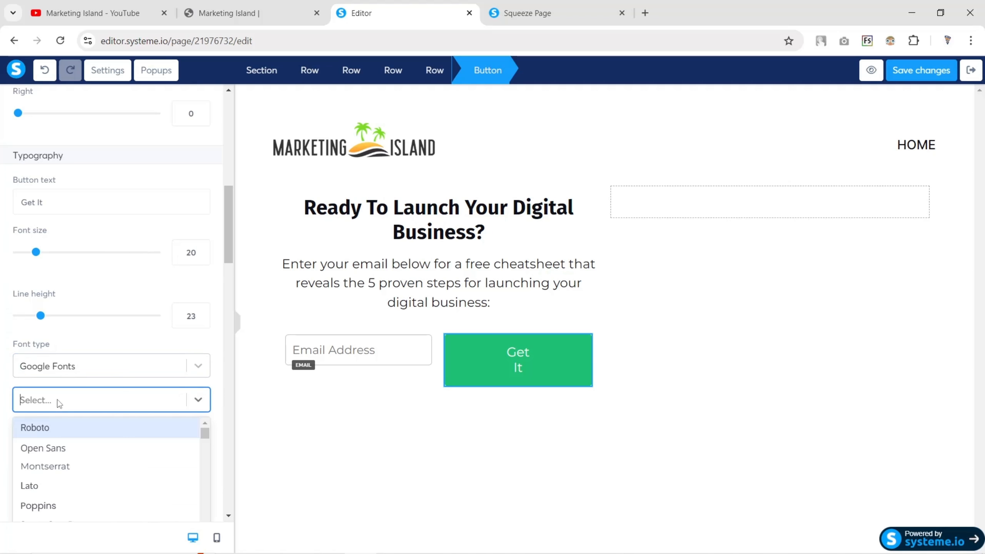
pyautogui.write('Inter')
pyautogui.press('Return')
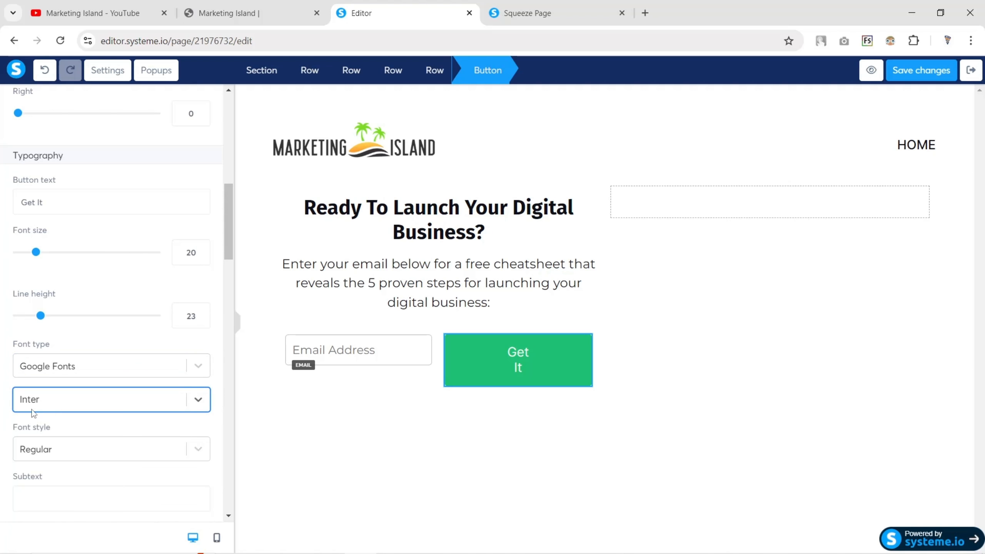
pyautogui.click(58, 449)
pyautogui.scroll(-3, 61, 487)
pyautogui.click(38, 456)
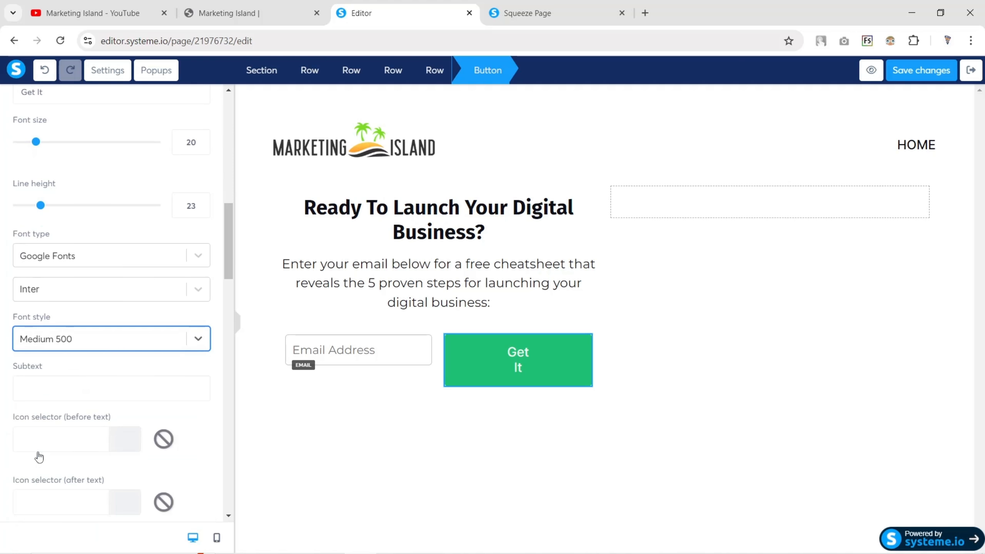
# Reduce the "Get It" button's font size to 17
pyautogui.click(202, 148)
pyautogui.click(202, 148)
pyautogui.click(202, 147)
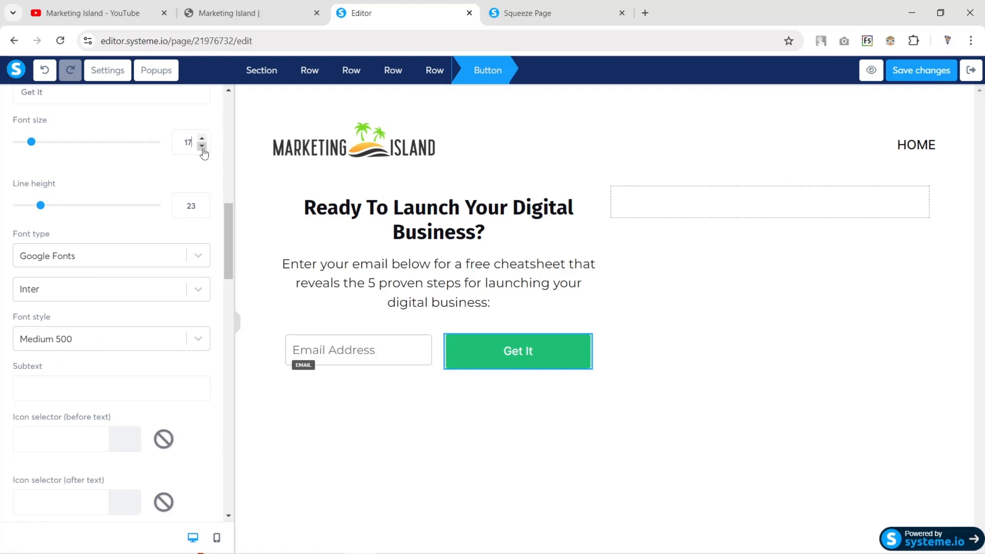
# Set the "Get It" button's top padding to 20
pyautogui.scroll(-8, 83, 286)
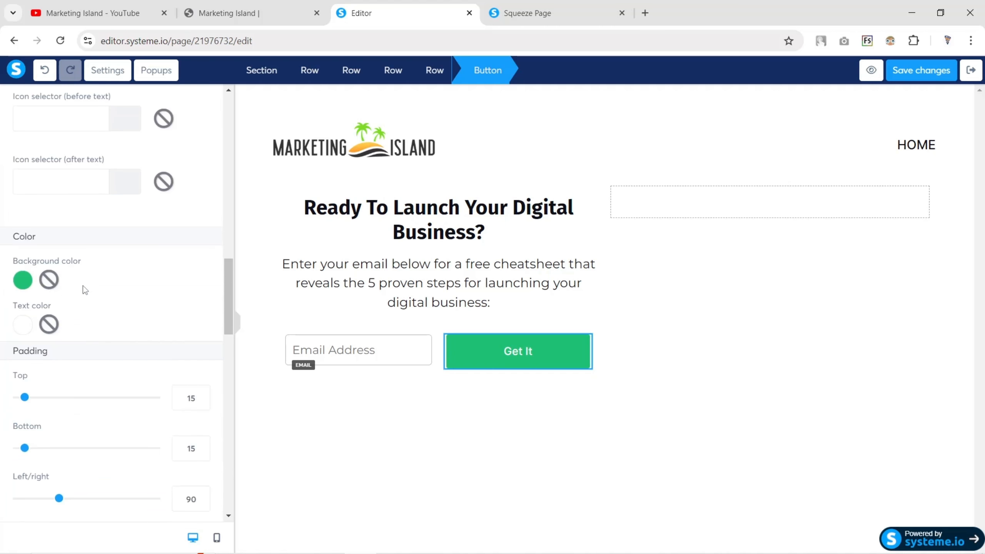
pyautogui.scroll(-4, 84, 286)
pyautogui.doubleClick(195, 252)
pyautogui.write('2')
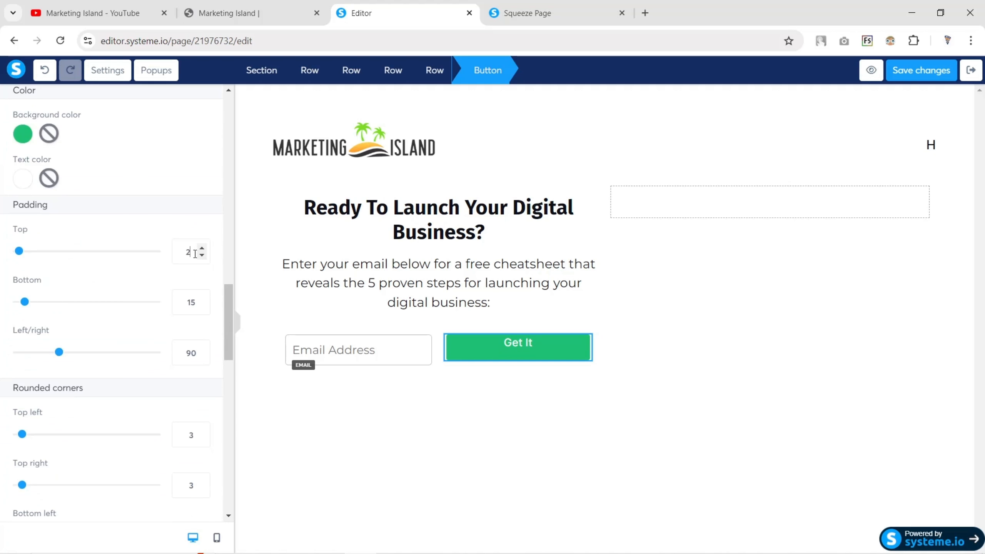
pyautogui.write('0')
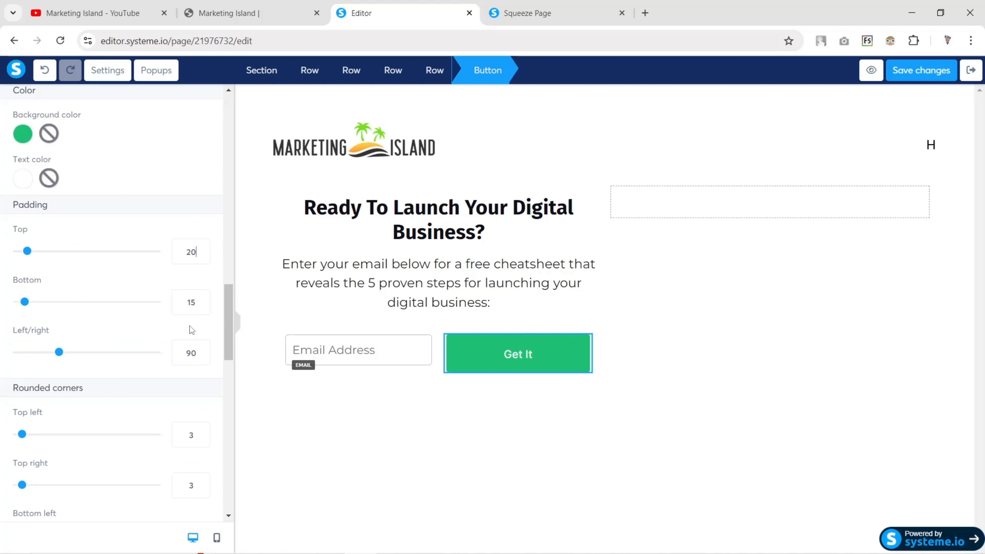
# Set the "Get It" button's bottom padding and left/right padding to 20
pyautogui.doubleClick(188, 302)
pyautogui.write('20')
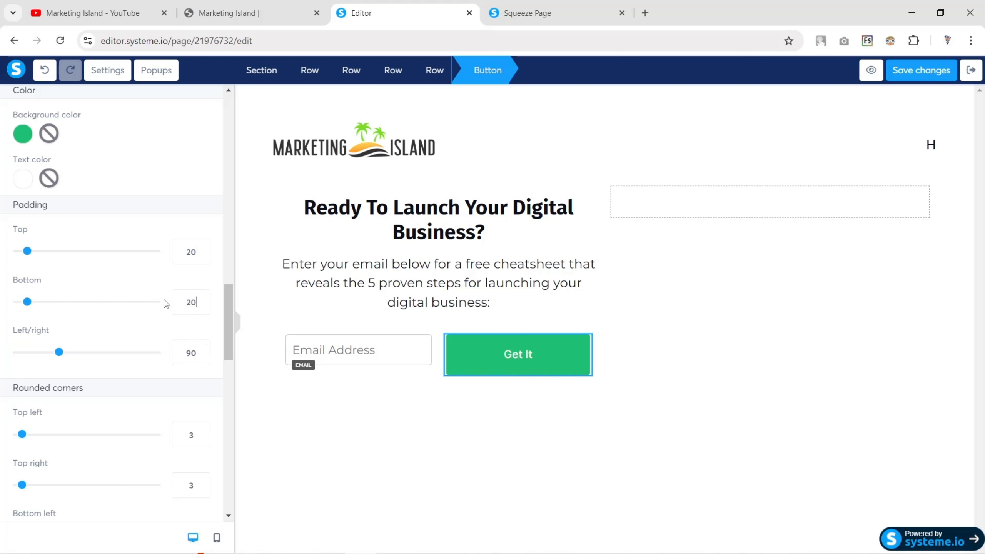
pyautogui.doubleClick(190, 352)
pyautogui.write('10')
# Align the "Get It" button to the right of its column and widen the neighbouring email field's column
pyautogui.scroll(8, 105, 324)
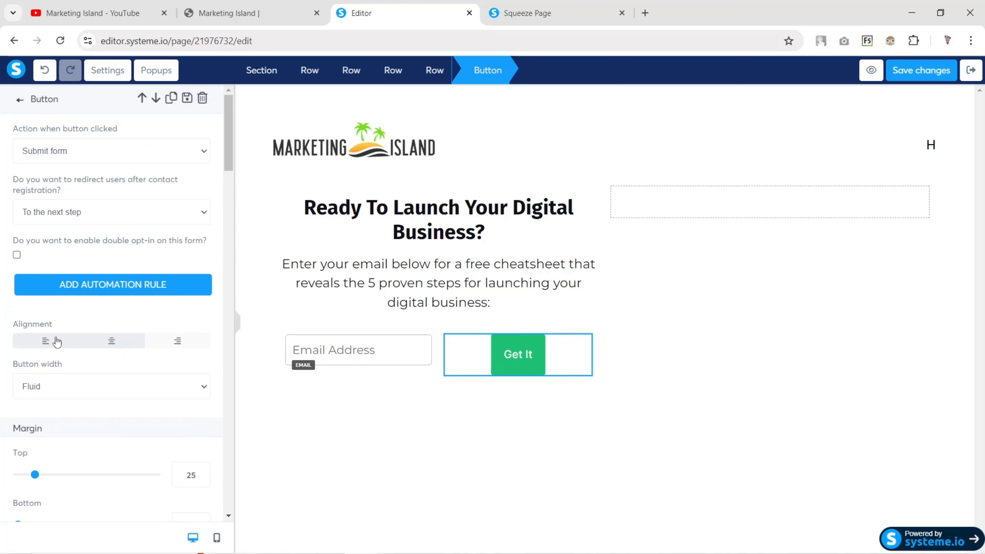
pyautogui.click(177, 341)
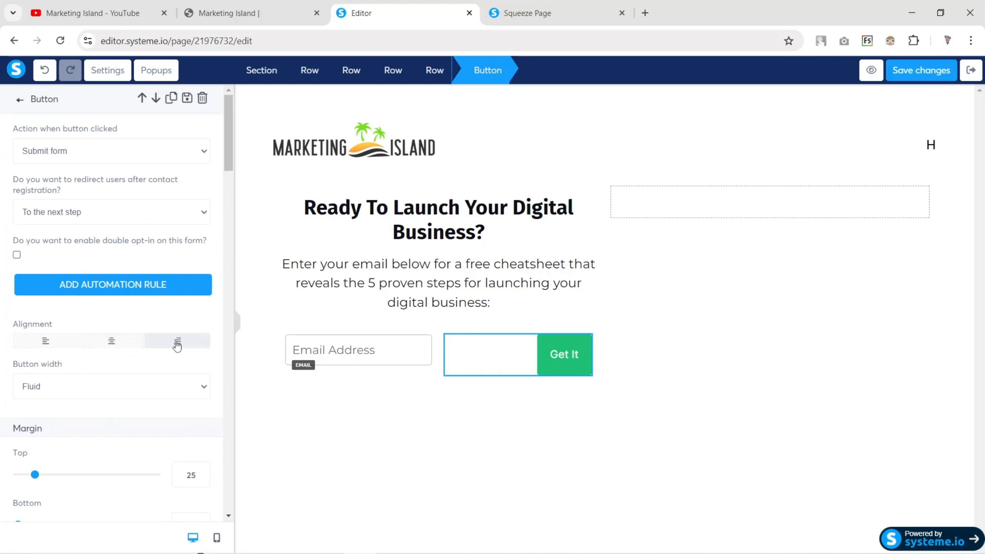
pyautogui.click(404, 357)
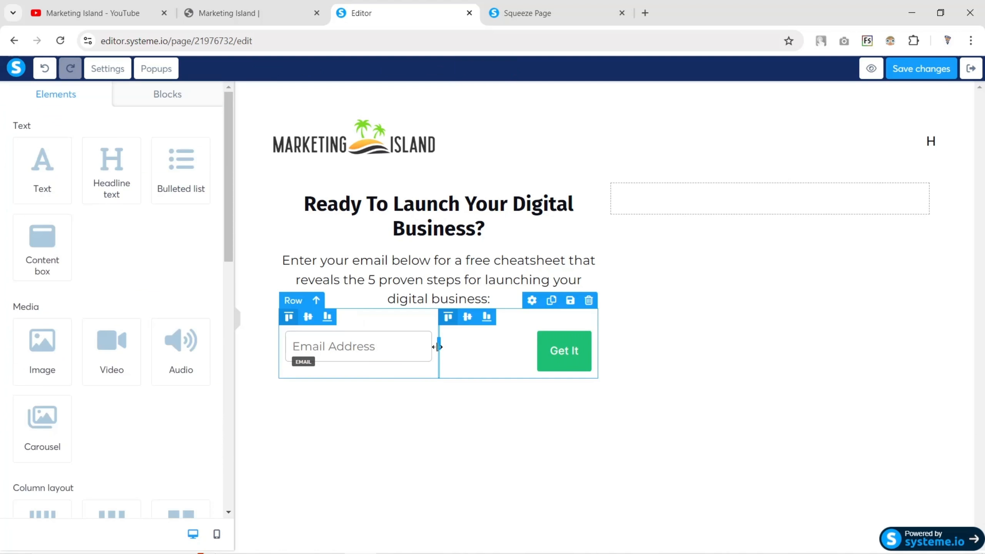
pyautogui.moveTo(438, 347); pyautogui.dragTo(491, 347)
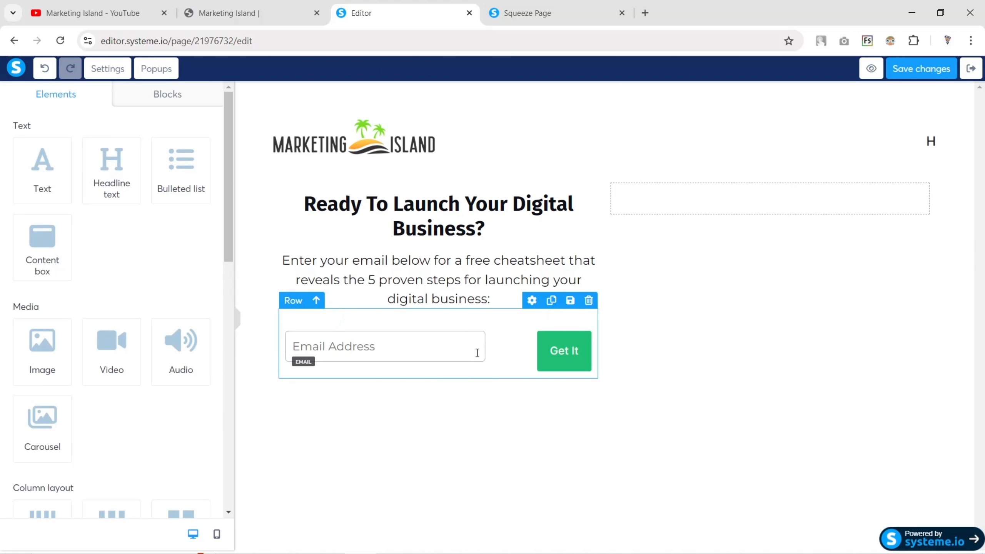
# Set the "Get It" button's top and bottom padding to 15 and its left/right padding to 36
pyautogui.click(548, 353)
pyautogui.scroll(-10, 120, 338)
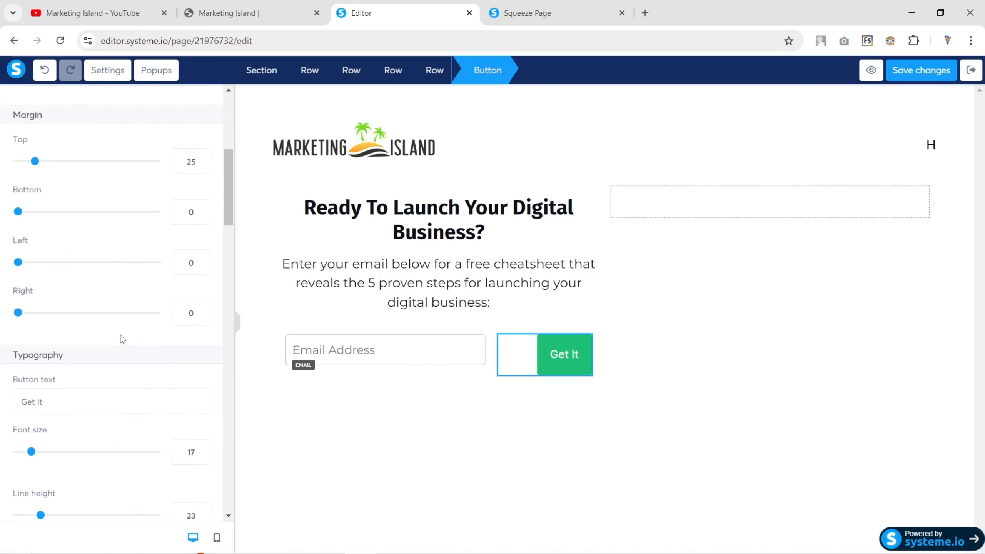
pyautogui.scroll(-5, 115, 359)
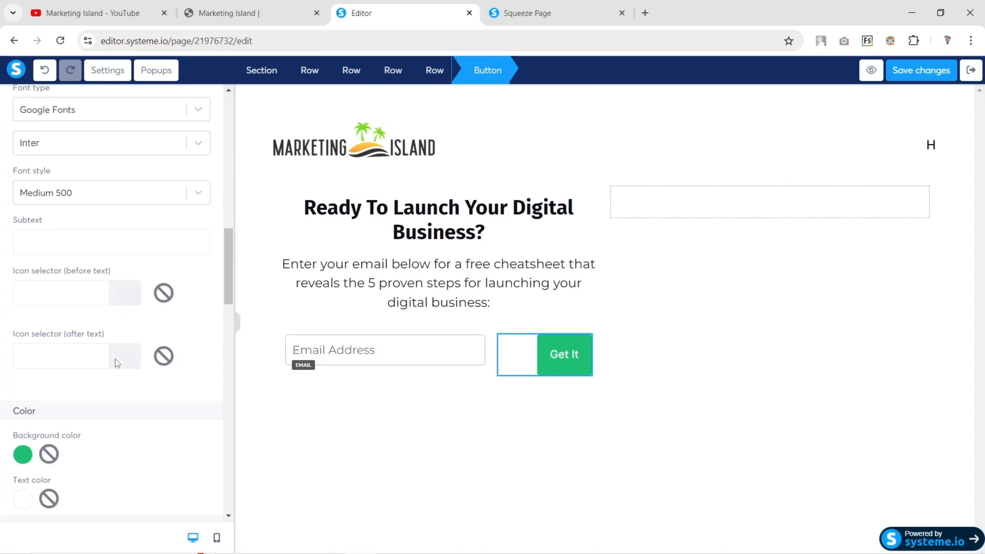
pyautogui.scroll(7, 115, 359)
pyautogui.scroll(-15, 122, 338)
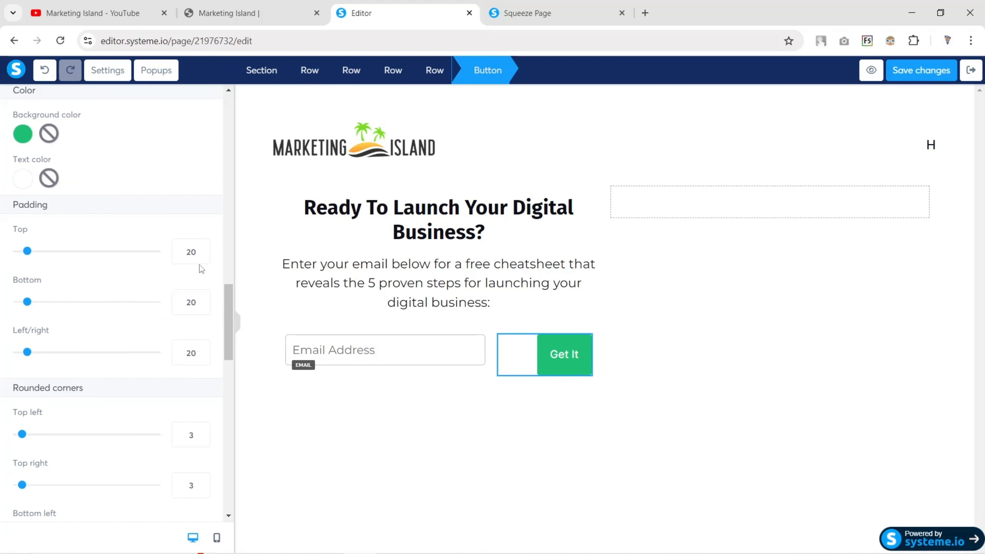
pyautogui.moveTo(200, 252); pyautogui.dragTo(171, 254)
pyautogui.write('15')
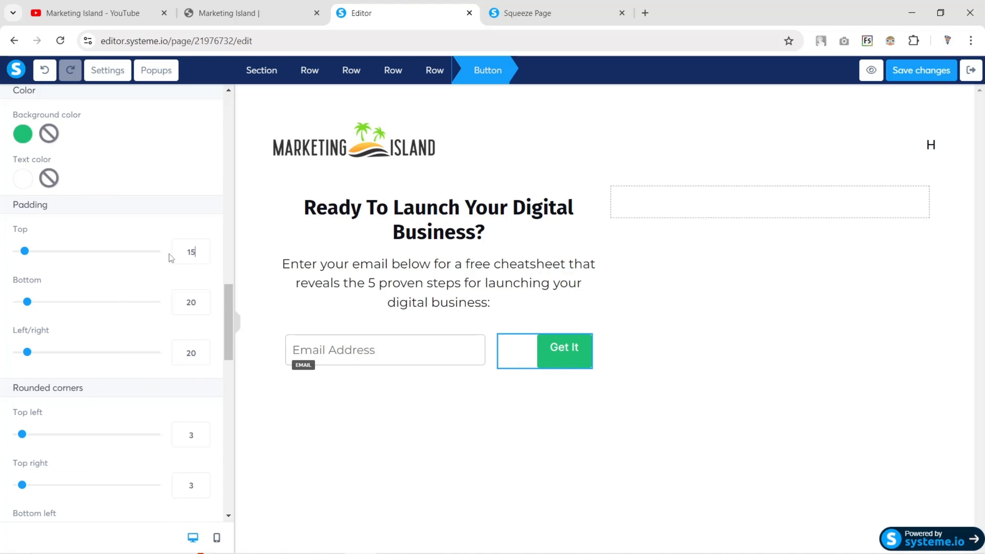
pyautogui.doubleClick(193, 307)
pyautogui.write('15')
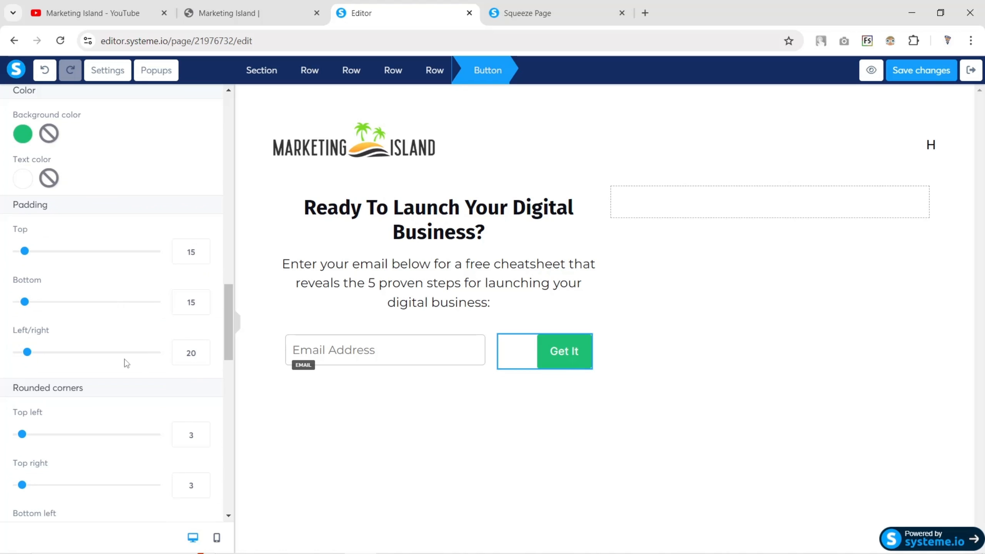
pyautogui.moveTo(27, 352); pyautogui.dragTo(35, 354)
# Check the button shape on the Marketing Island homepage and set all four rounded corners of the "Get It" button to 100
pyautogui.click(257, 16)
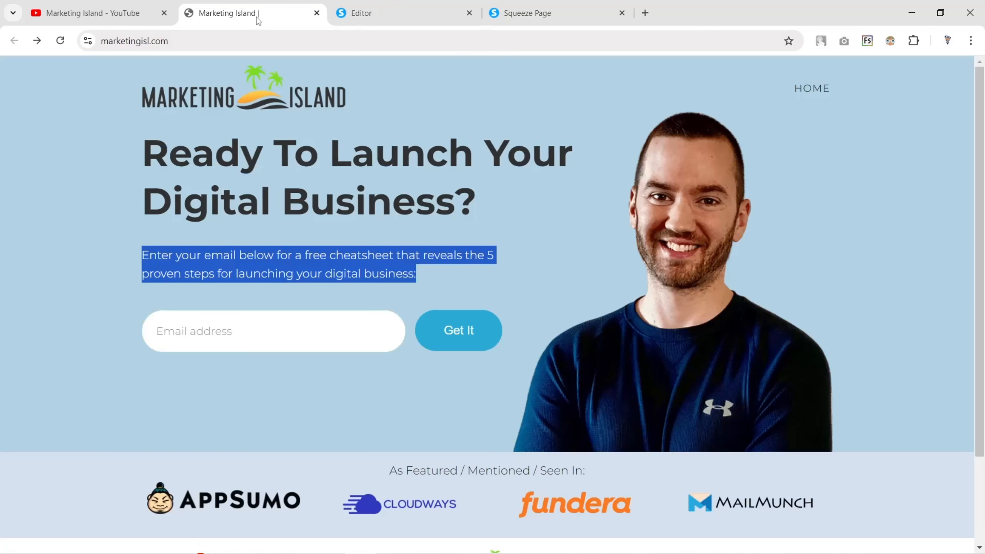
pyautogui.click(407, 13)
pyautogui.scroll(-10, 73, 367)
pyautogui.scroll(2, 72, 366)
pyautogui.scroll(5, 72, 367)
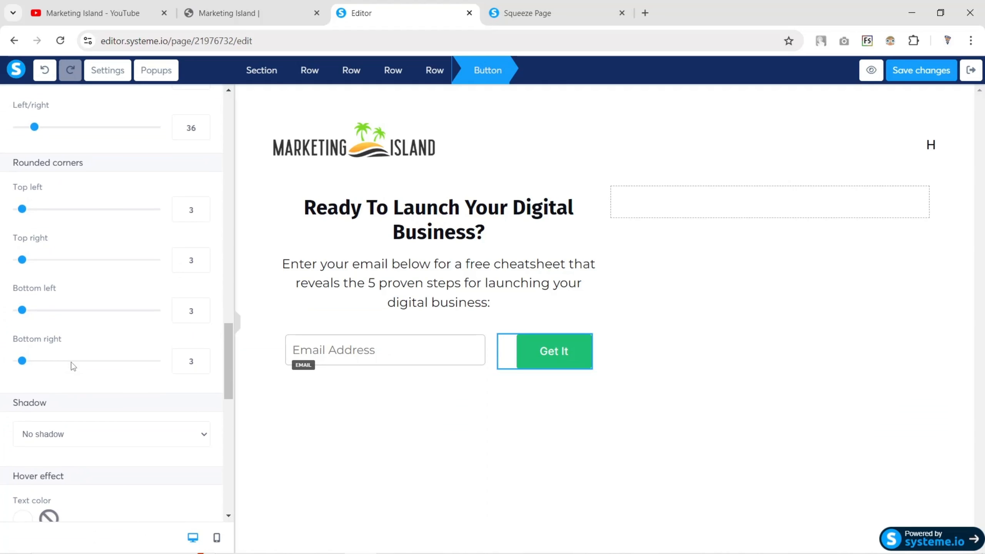
pyautogui.moveTo(22, 209); pyautogui.dragTo(157, 210)
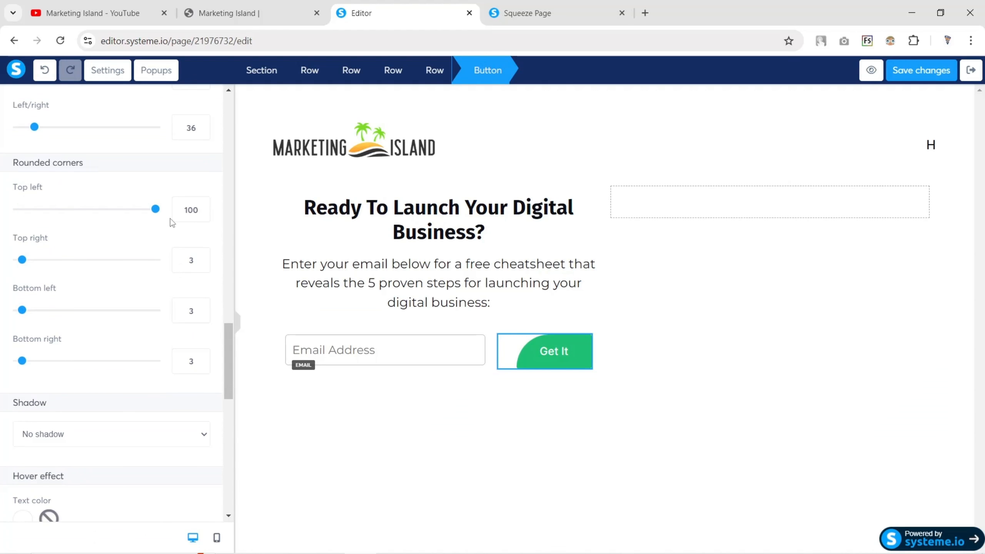
pyautogui.moveTo(21, 260); pyautogui.dragTo(157, 260)
pyautogui.moveTo(22, 310); pyautogui.dragTo(157, 310)
pyautogui.moveTo(22, 361); pyautogui.dragTo(157, 361)
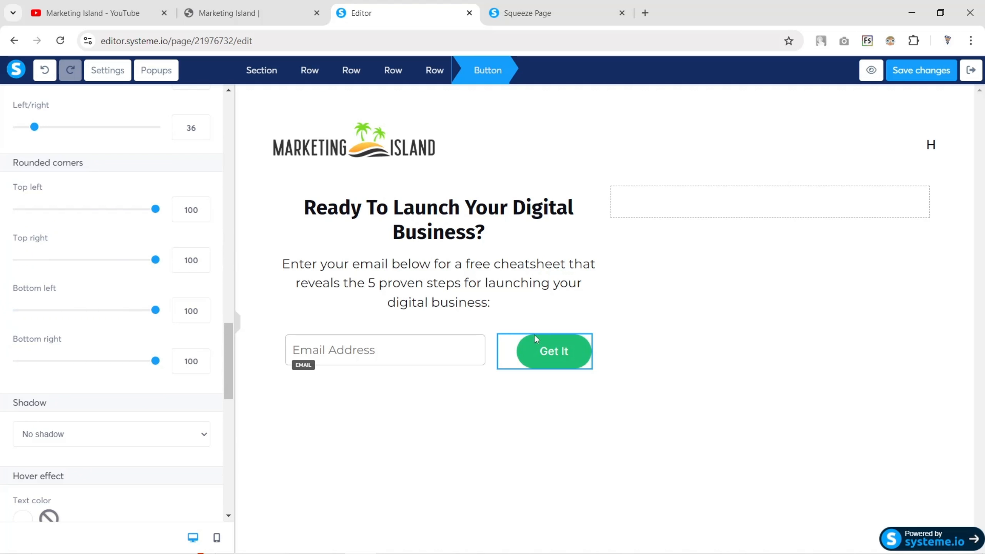
# Left-align the "Ready To Launch Your Digital Business?" headline
pyautogui.click(237, 325)
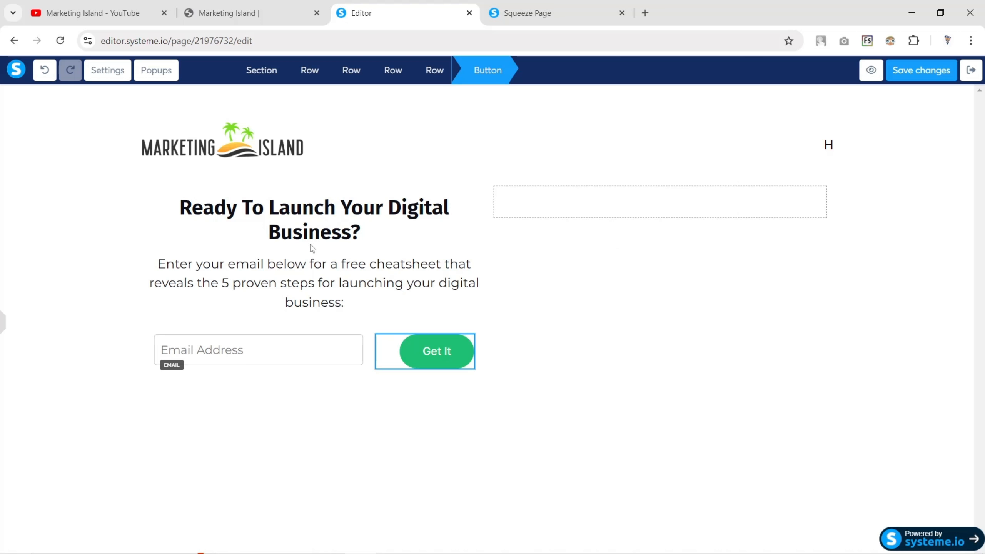
pyautogui.click(3, 327)
pyautogui.click(424, 214)
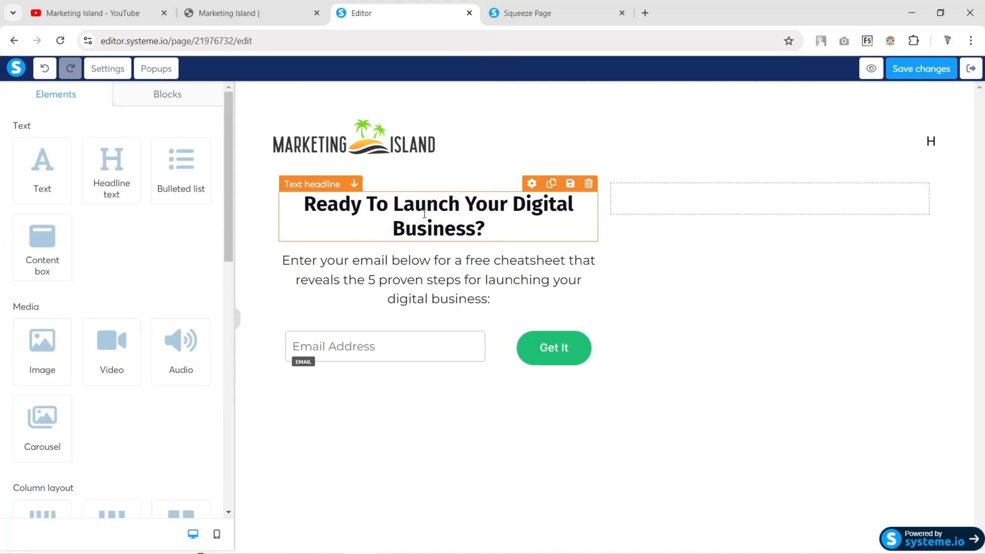
pyautogui.scroll(-10, 132, 338)
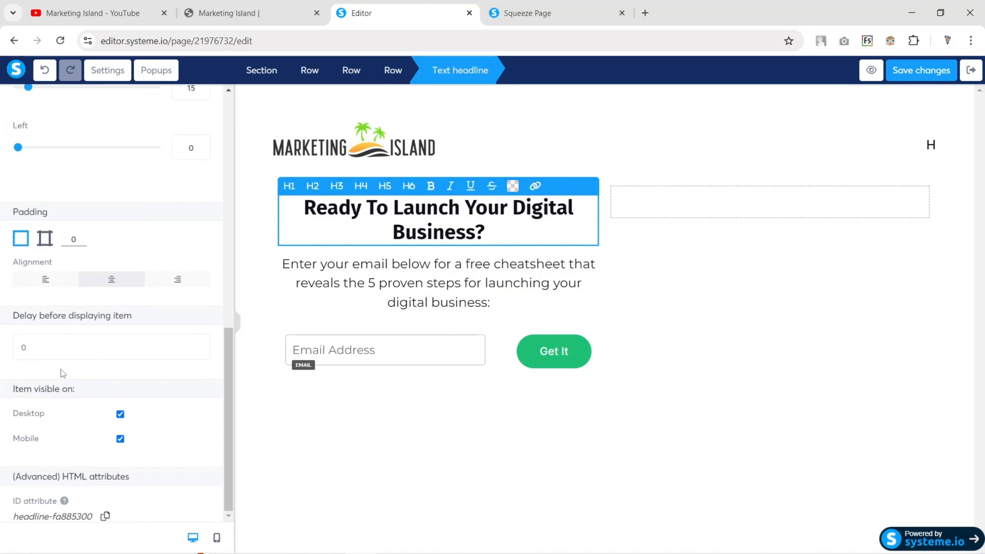
pyautogui.scroll(10, 68, 370)
pyautogui.scroll(-10, 68, 370)
# Left-align the "Enter your email below" paragraph under the headline
pyautogui.click(414, 279)
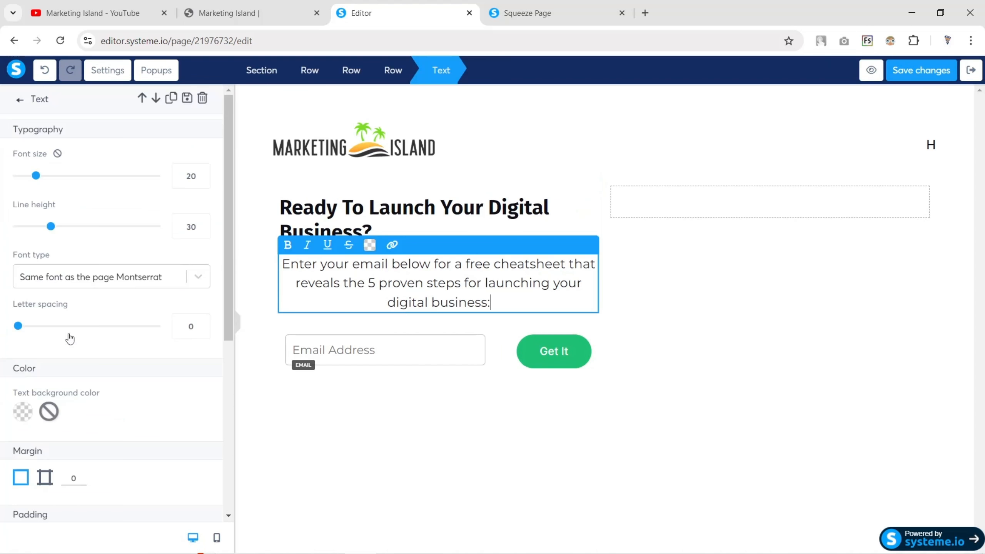
pyautogui.scroll(-8, 69, 339)
pyautogui.click(43, 281)
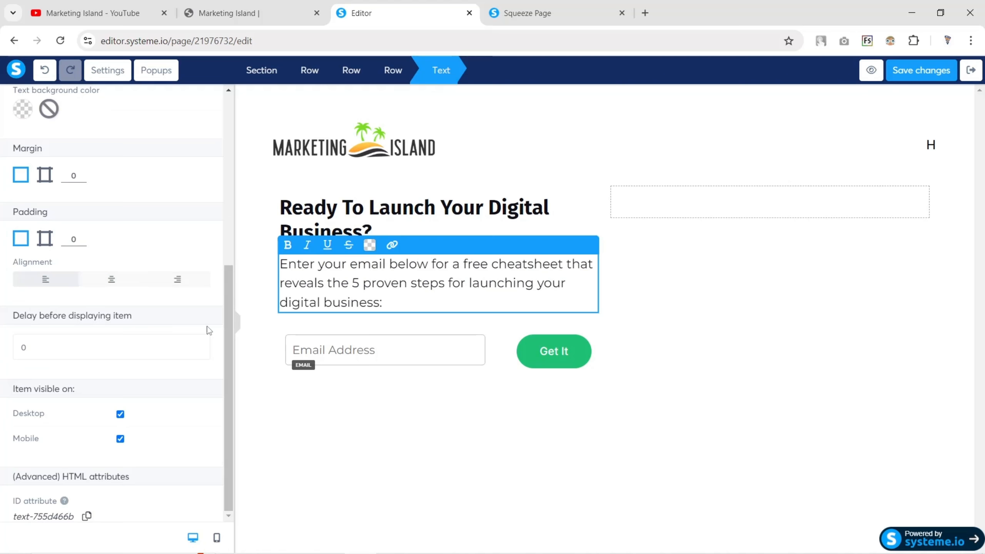
# Set the padding of the row holding the hero headline and opt-in form to 0
pyautogui.click(238, 328)
pyautogui.click(120, 273)
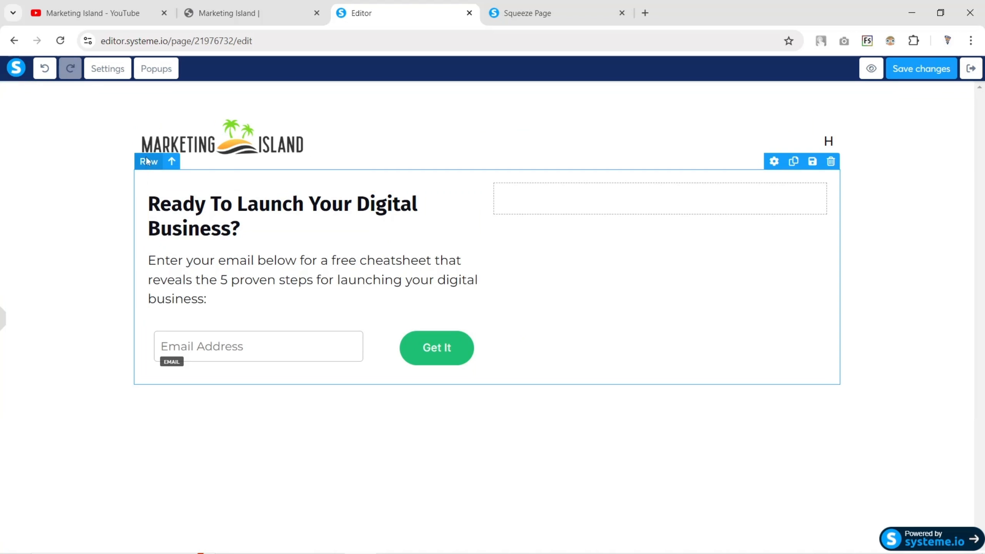
pyautogui.click(147, 170)
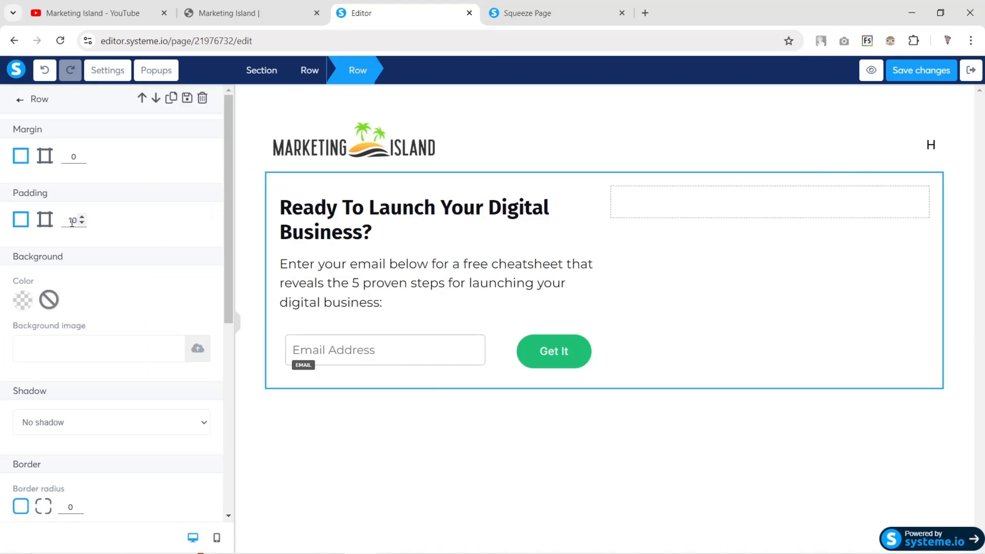
pyautogui.click(73, 220)
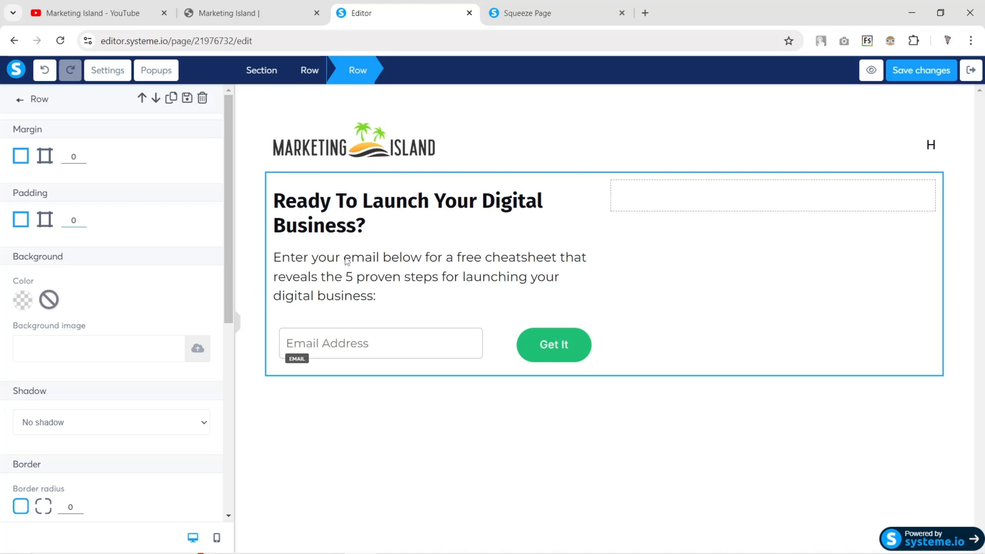
# Set the hero headline's font to the Google font Inter with the Medium 500 style
pyautogui.click(338, 215)
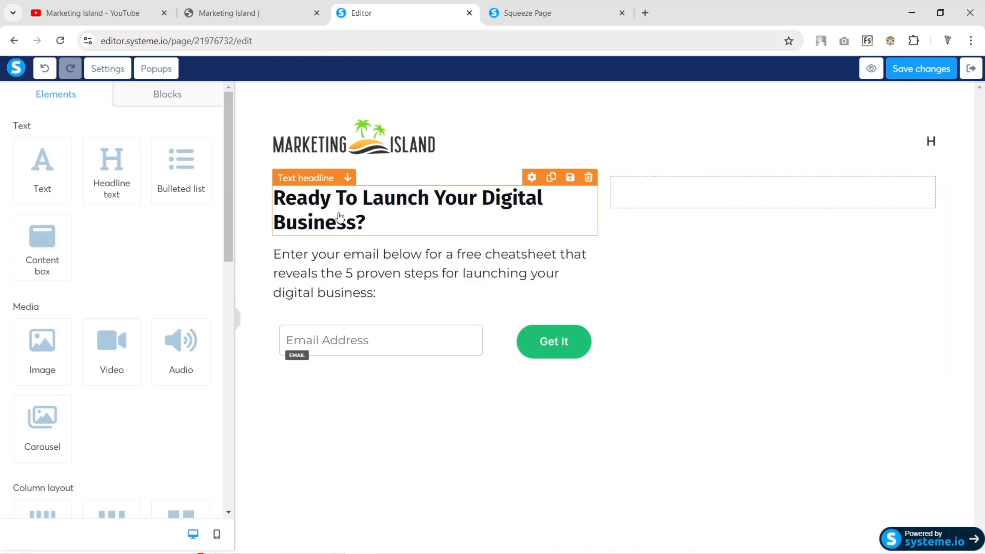
pyautogui.click(340, 217)
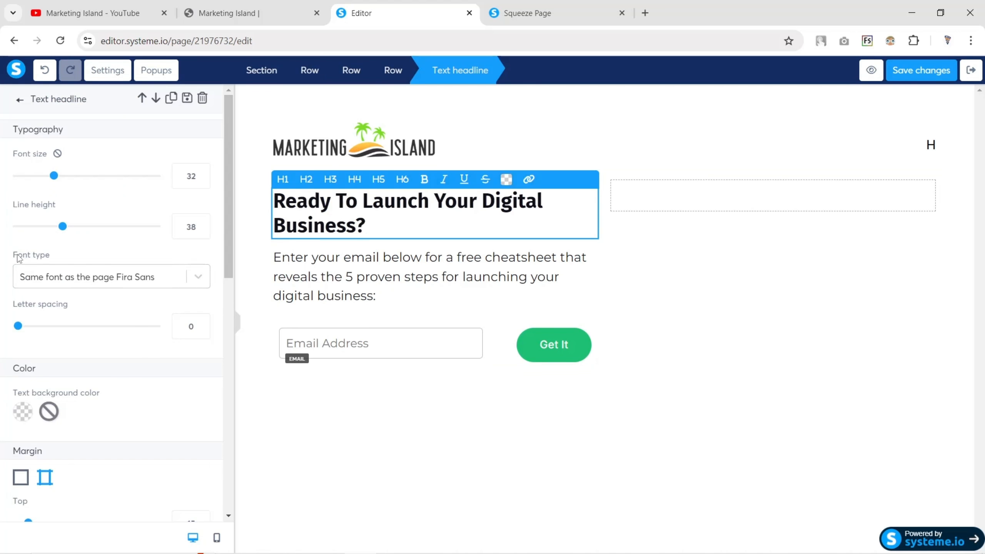
pyautogui.click(58, 277)
pyautogui.click(62, 350)
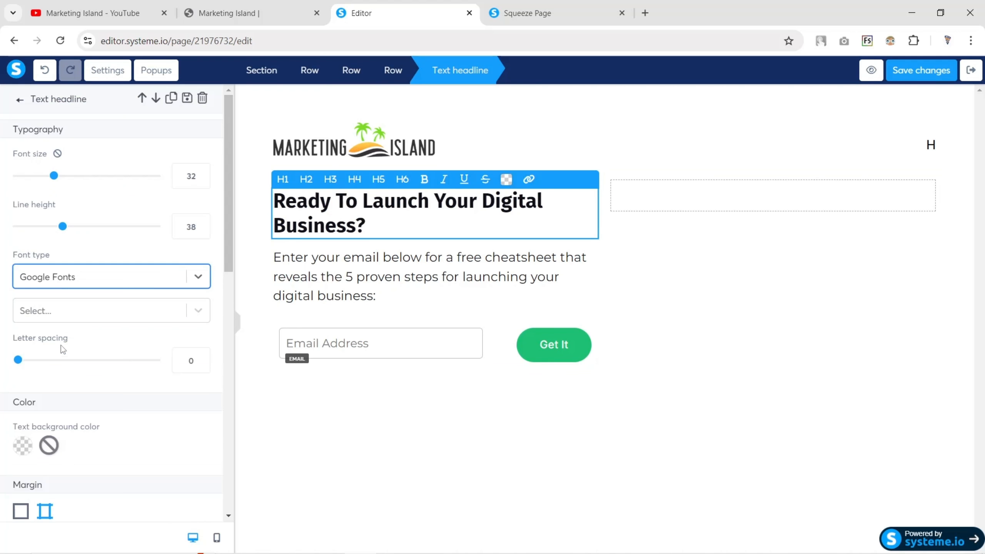
pyautogui.click(67, 317)
pyautogui.write('Inter')
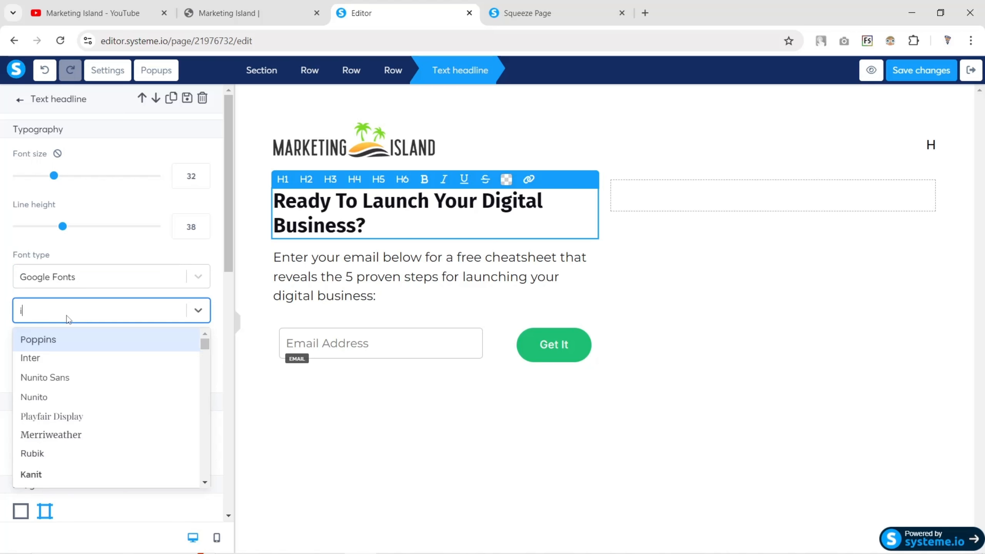
pyautogui.press('Return')
pyautogui.click(72, 360)
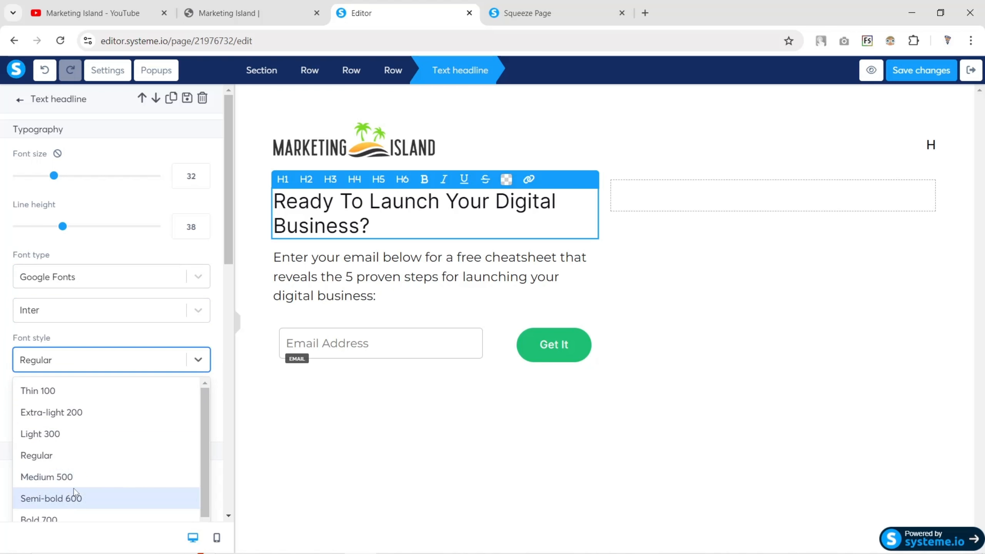
pyautogui.click(69, 477)
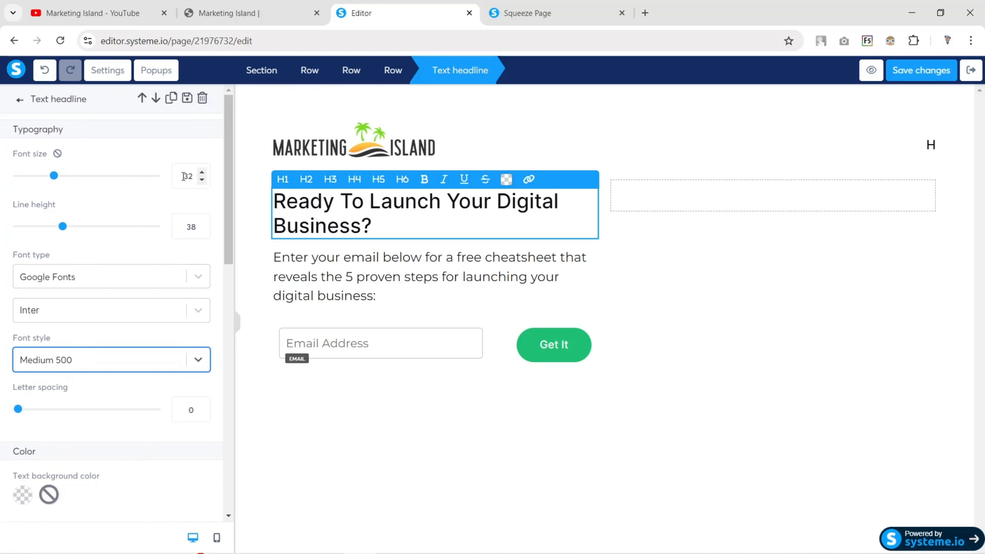
# Increase the hero headline's font size to 40 and its line height to 53
pyautogui.moveTo(54, 176); pyautogui.dragTo(76, 182)
pyautogui.moveTo(63, 227); pyautogui.dragTo(87, 234)
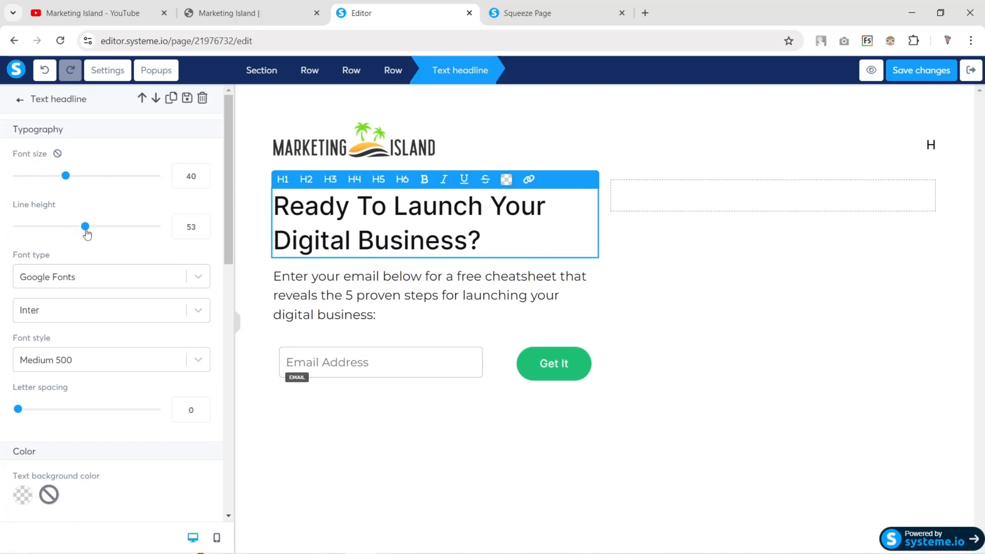
# Change the hero headline's font style to Semi-bold 600
pyautogui.click(66, 361)
pyautogui.scroll(-1, 73, 447)
pyautogui.click(70, 471)
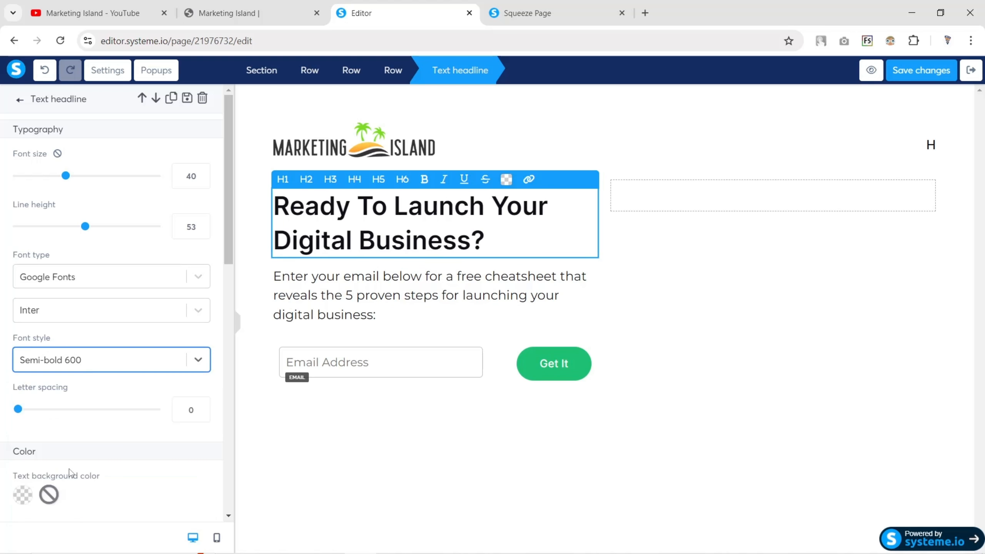
# Reduce the font size of the paragraph under the headline to 18
pyautogui.click(321, 291)
pyautogui.click(322, 294)
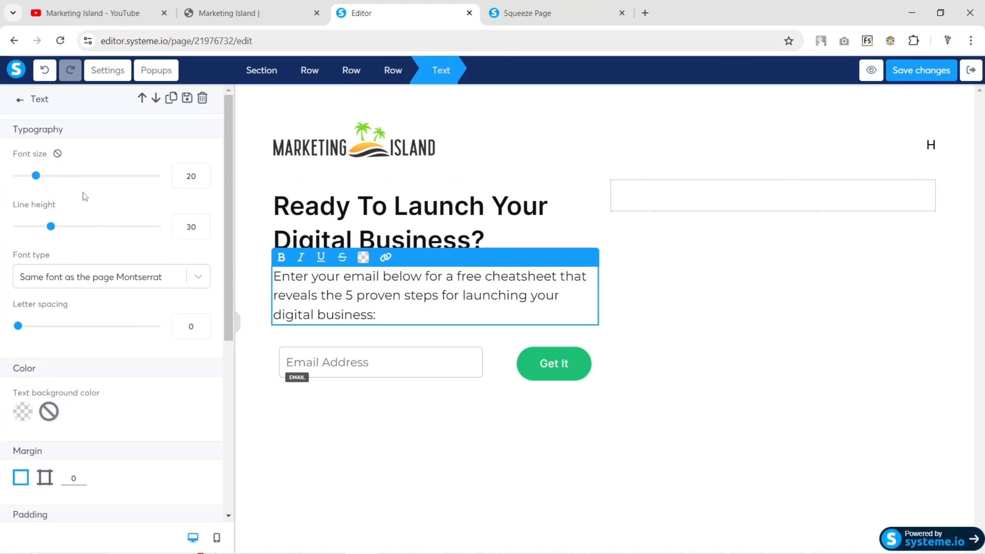
pyautogui.click(202, 180)
pyautogui.click(202, 180)
pyautogui.click(202, 180)
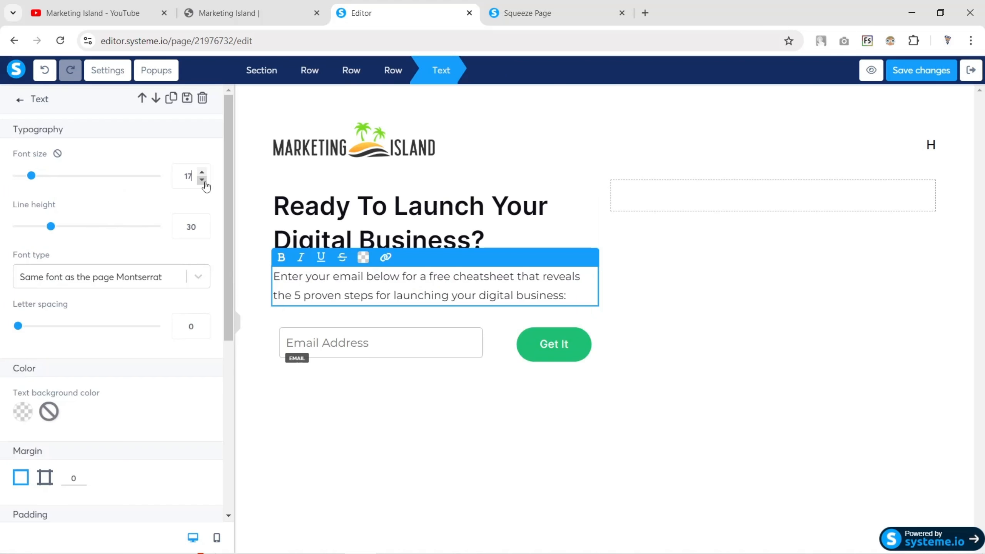
pyautogui.click(202, 172)
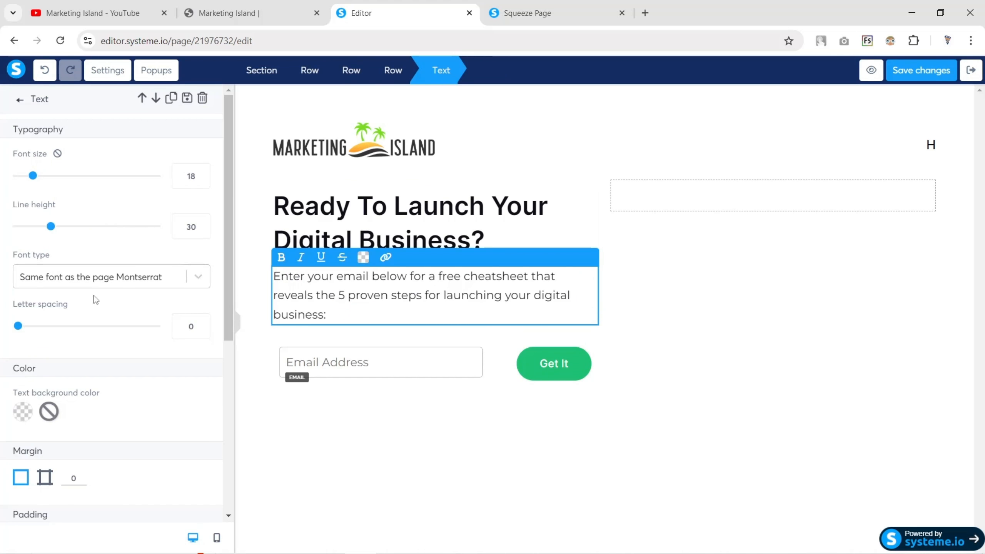
# Set the font of the paragraph under the headline to the Google font Inter
pyautogui.click(84, 280)
pyautogui.click(69, 352)
pyautogui.click(68, 310)
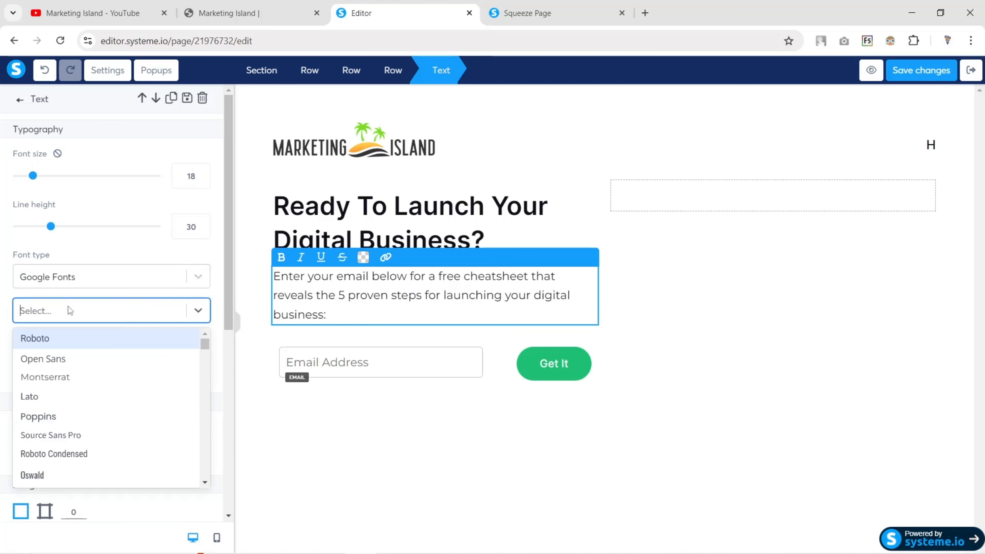
pyautogui.write('int')
pyautogui.press('Return')
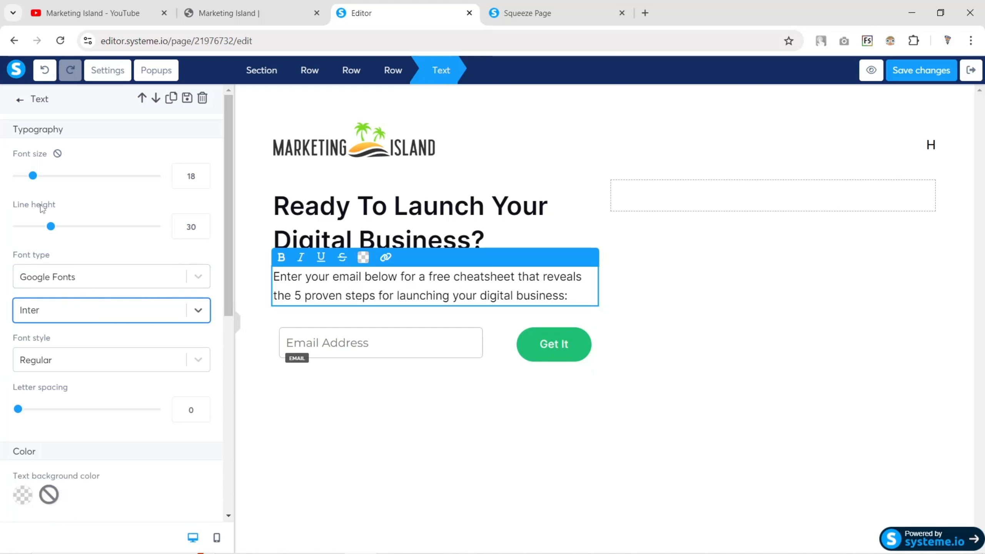
# Reduce the line height of the paragraph under the headline to 29 and compare the hero layout with the Marketing Island homepage
pyautogui.moveTo(53, 229); pyautogui.dragTo(51, 228)
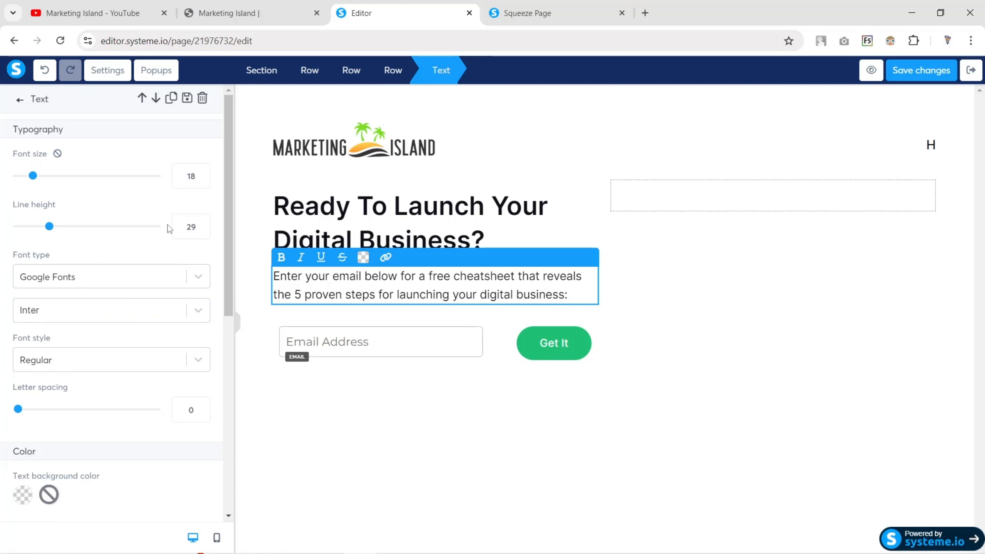
pyautogui.click(238, 324)
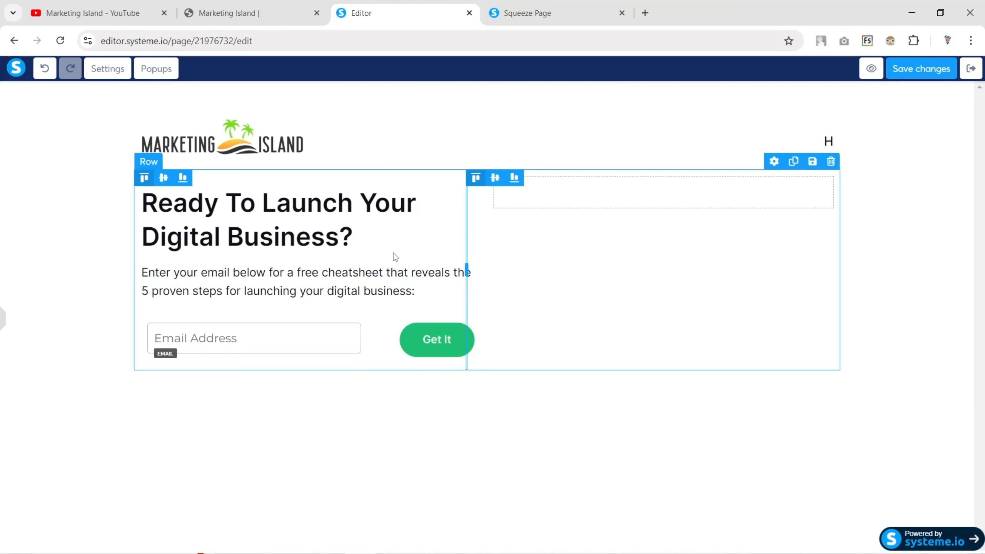
pyautogui.click(266, 14)
pyautogui.click(361, 12)
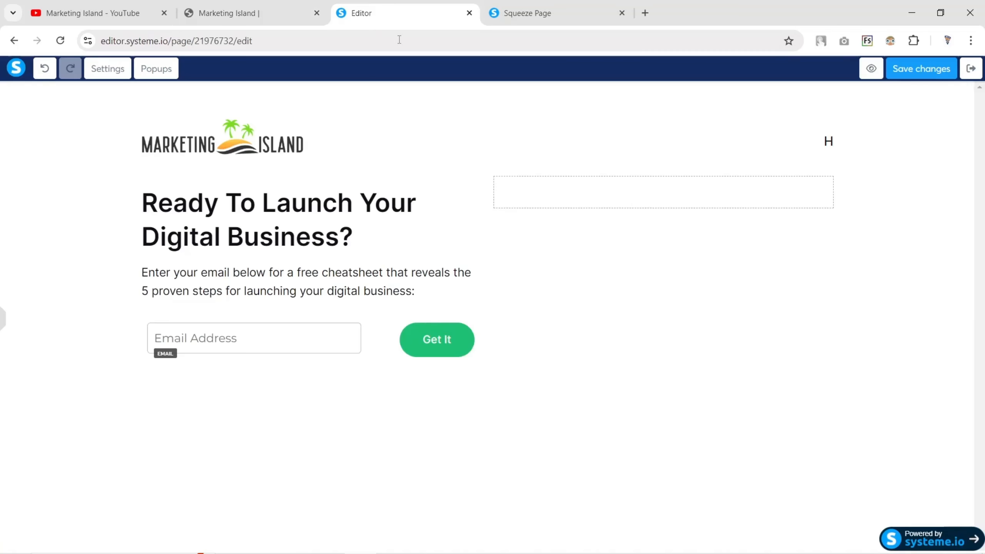
# Set the placeholder color of the Email Address field to dark gray 3E3E3E
pyautogui.click(266, 332)
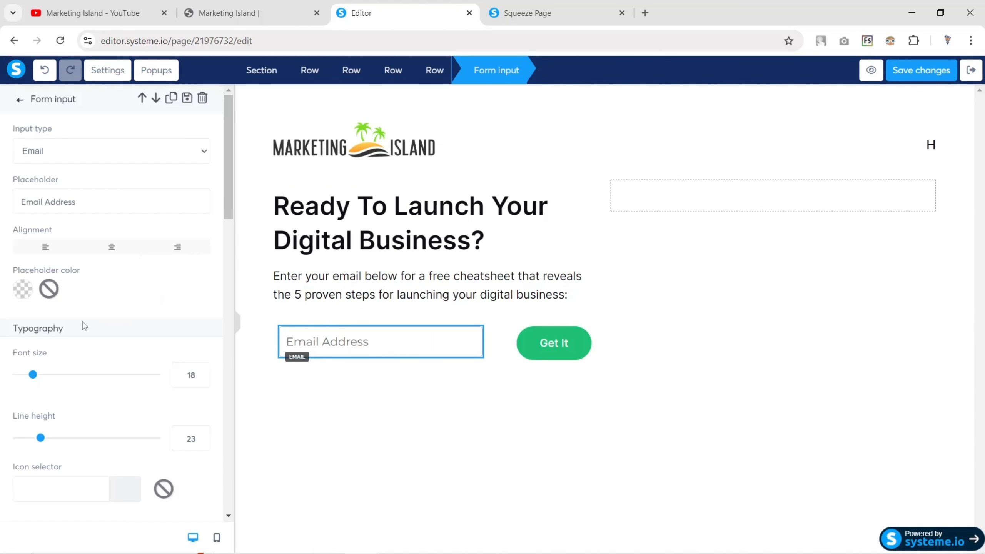
pyautogui.scroll(-3, 87, 322)
pyautogui.scroll(3, 97, 334)
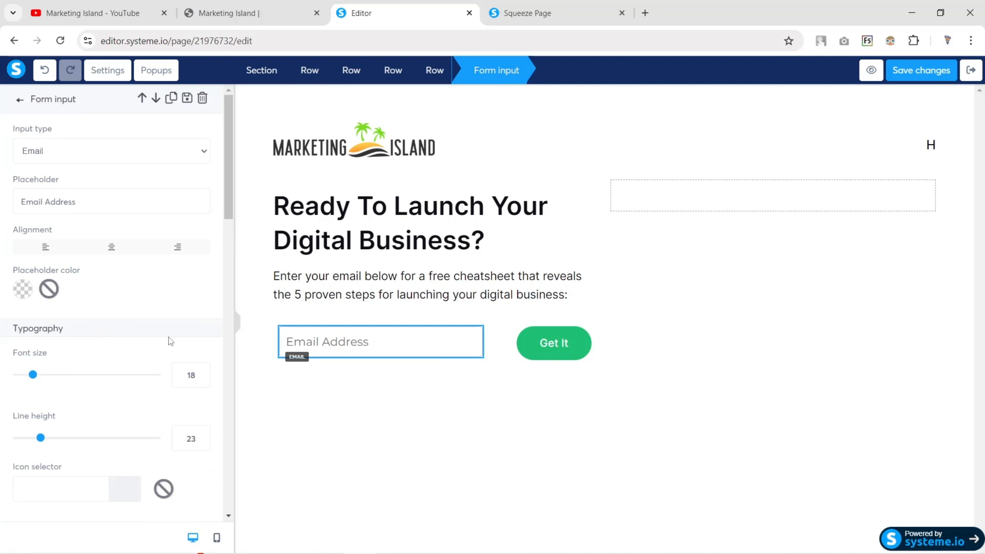
pyautogui.click(25, 294)
pyautogui.moveTo(186, 187); pyautogui.dragTo(206, 173)
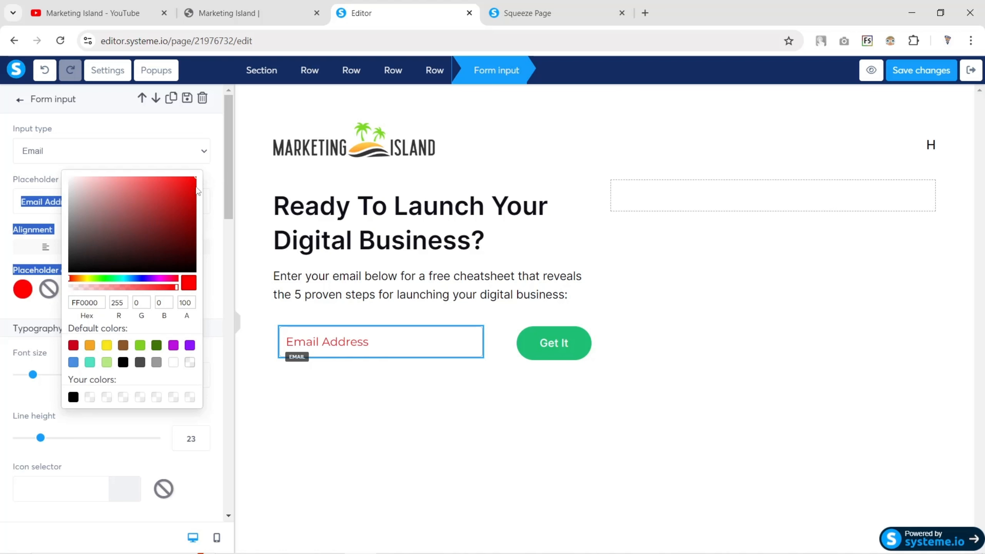
pyautogui.click(23, 185)
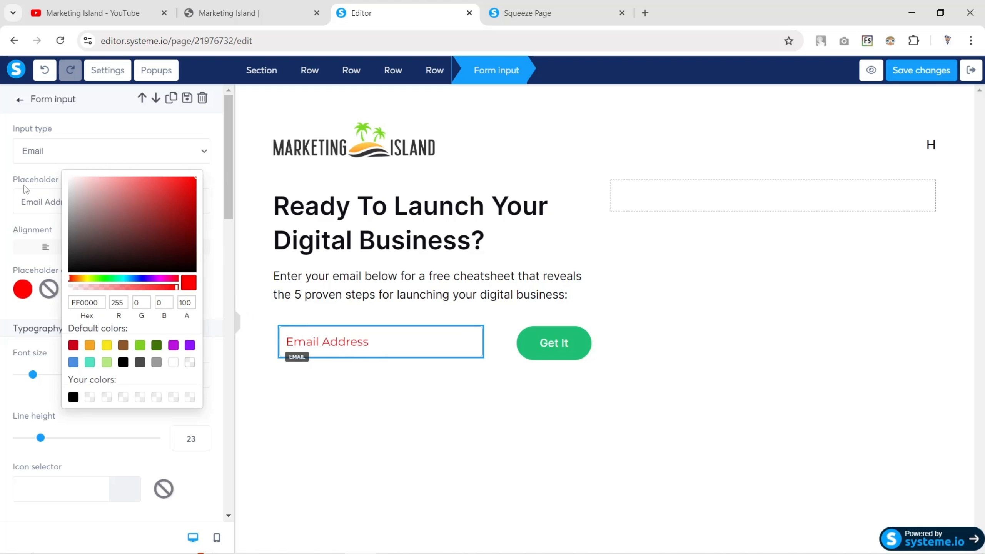
pyautogui.click(33, 289)
pyautogui.click(31, 290)
pyautogui.click(122, 363)
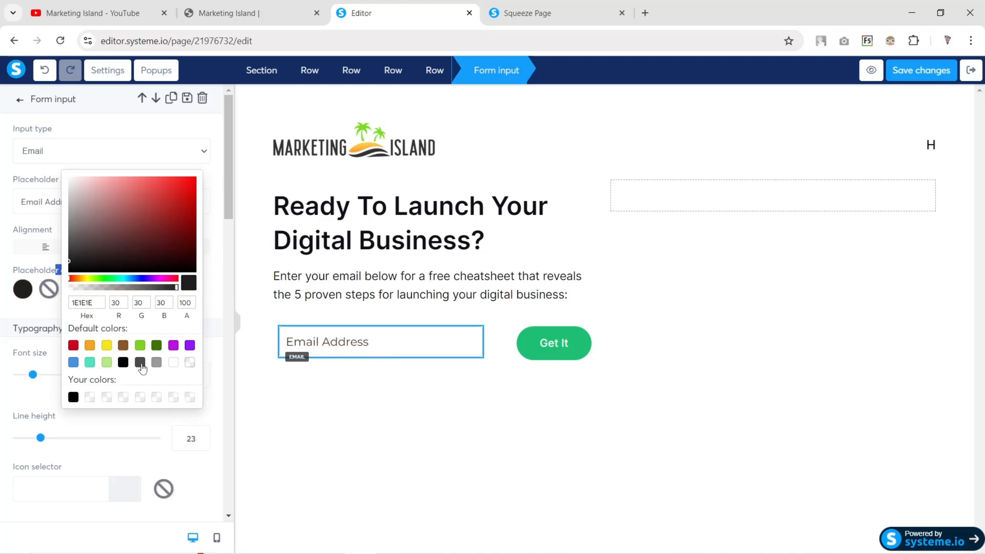
pyautogui.click(156, 362)
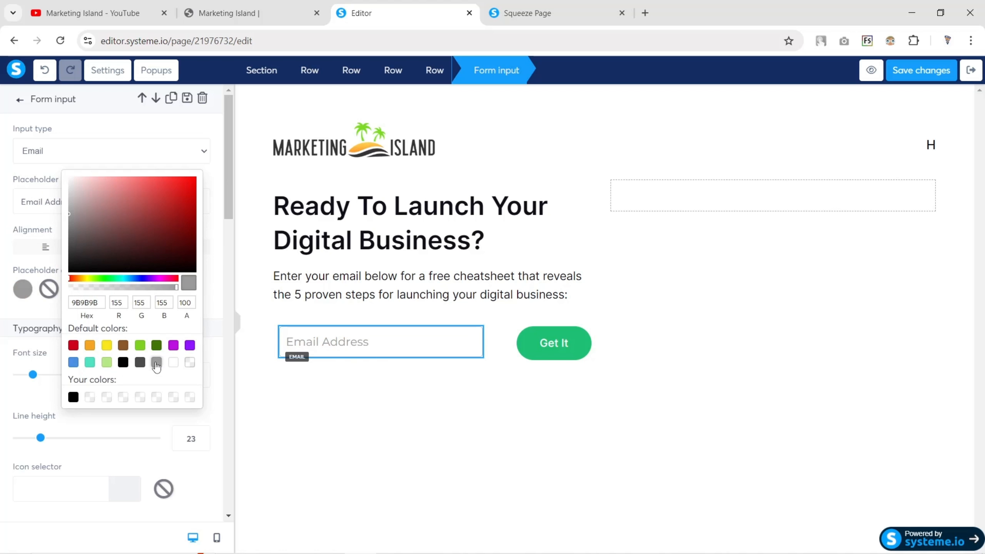
pyautogui.moveTo(66, 239)
pyautogui.mouseDown()
pyautogui.moveTo(68, 250)
pyautogui.moveTo(0, 245)
pyautogui.mouseUp()
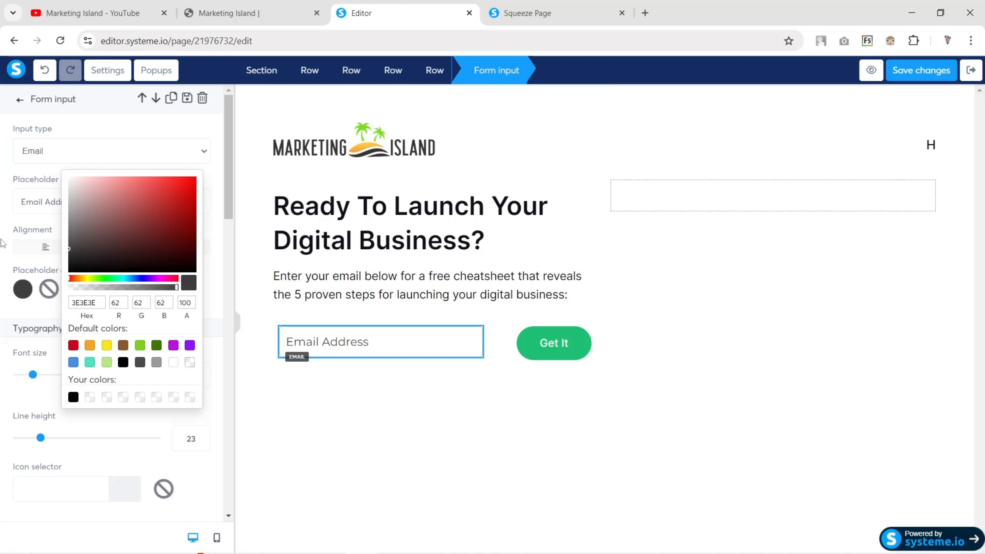
pyautogui.click(8, 241)
# Switch to the Figma design and copy the light green rectangle's fill code 1DBF73, returning to the page editor
pyautogui.scroll(-8, 9, 248)
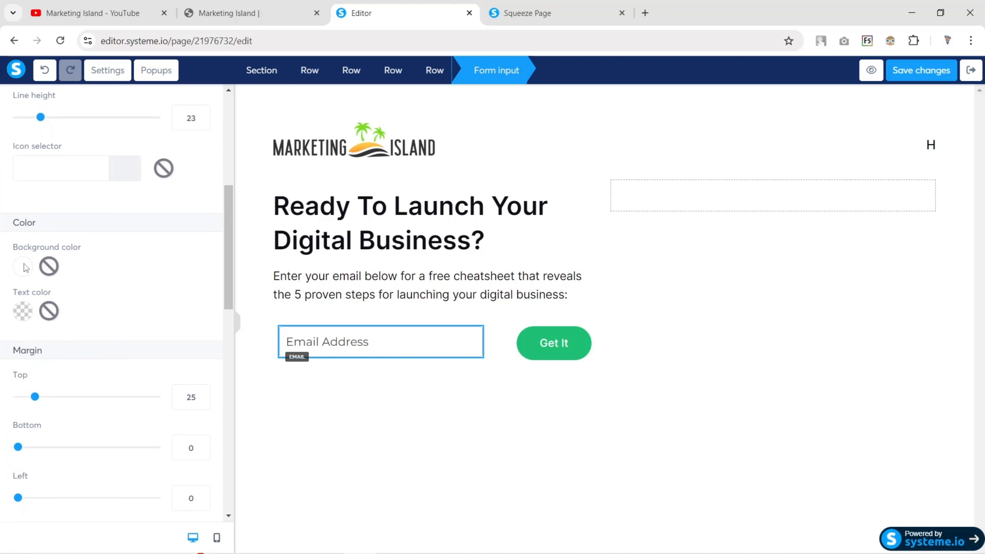
pyautogui.click(204, 4)
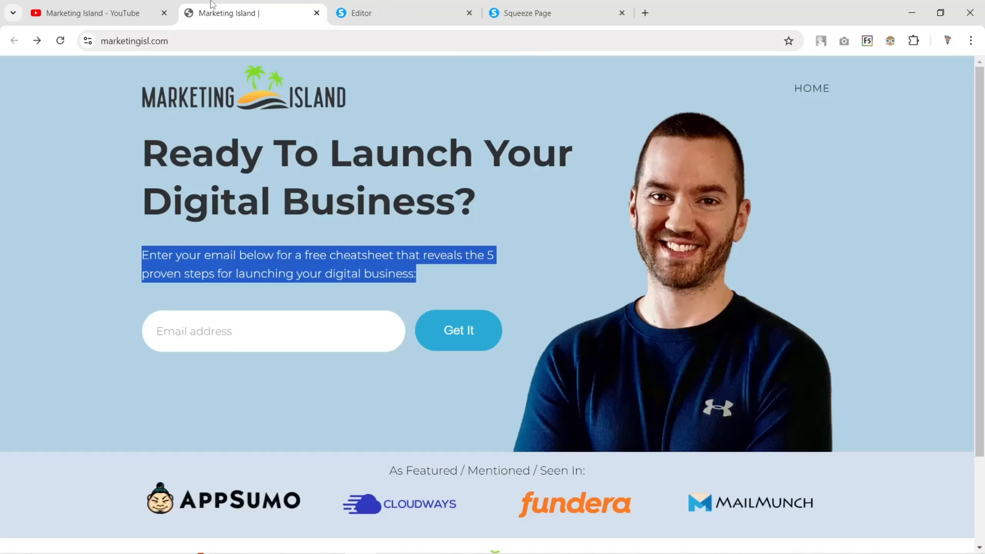
pyautogui.hotkey('ctrl', 'Tab')
pyautogui.hotkey('alt', 'Tab')
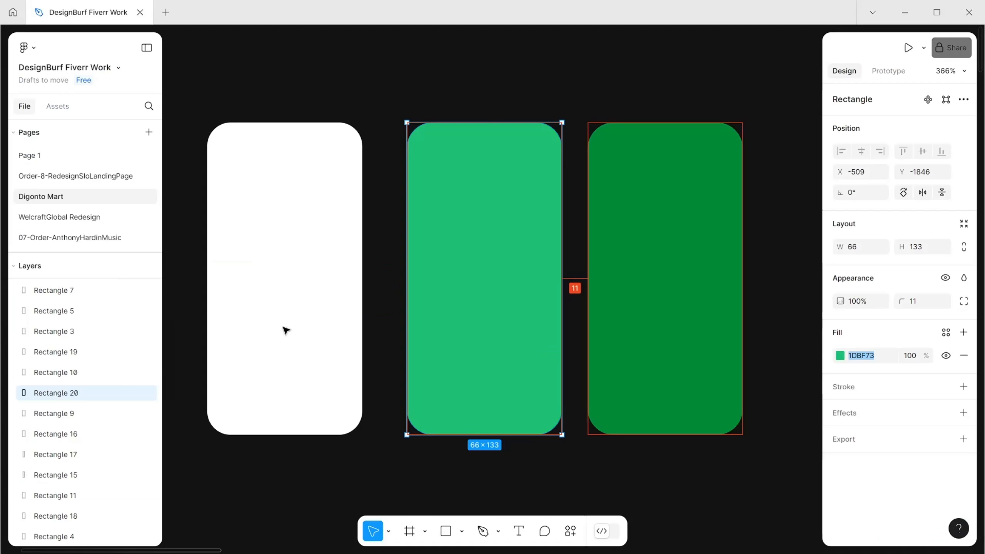
pyautogui.click(869, 356)
pyautogui.hotkey('ctrl', 'c')
pyautogui.hotkey('alt', 'Tab')
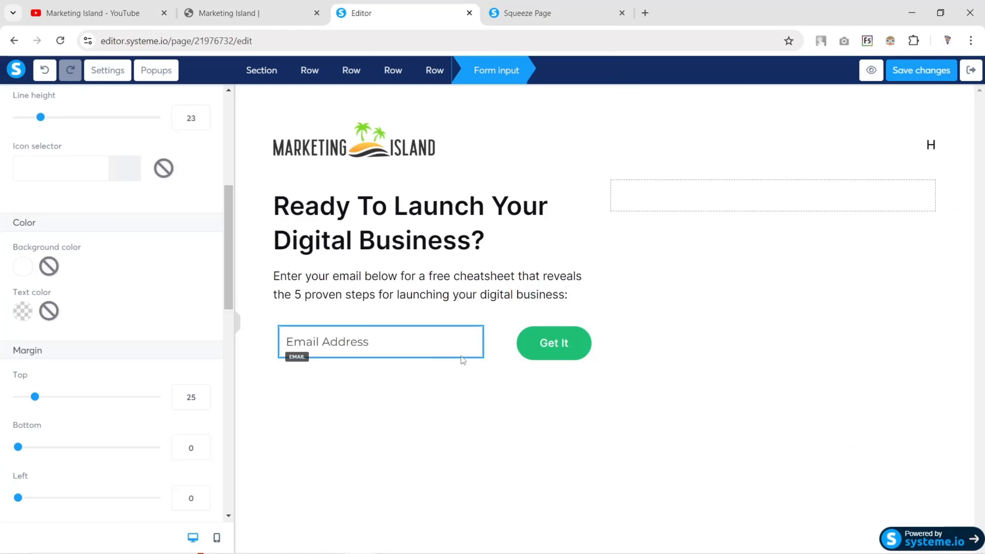
# Set the email field's background color to 1DBF73 with an opacity of 5
pyautogui.click(22, 267)
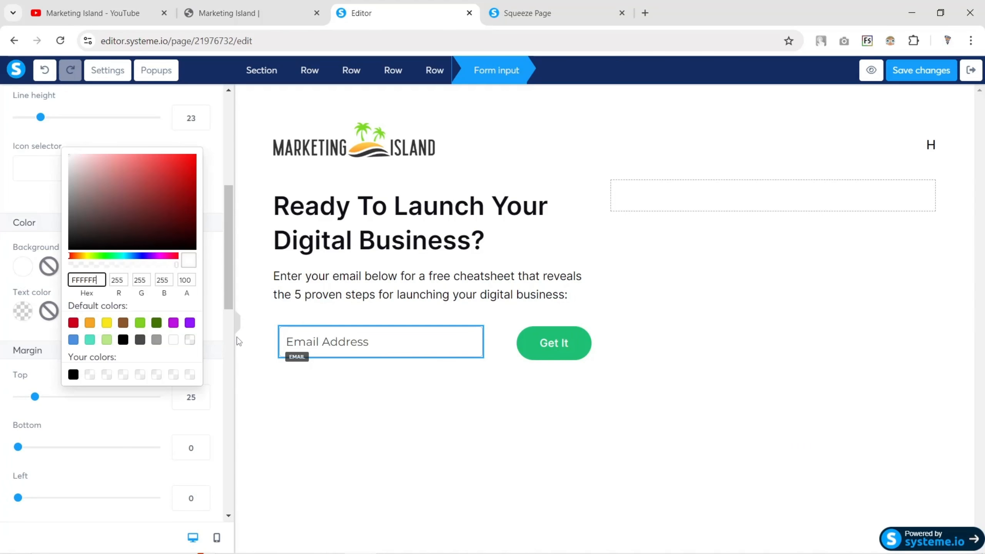
pyautogui.doubleClick(85, 280)
pyautogui.hotkey('ctrl', 'v')
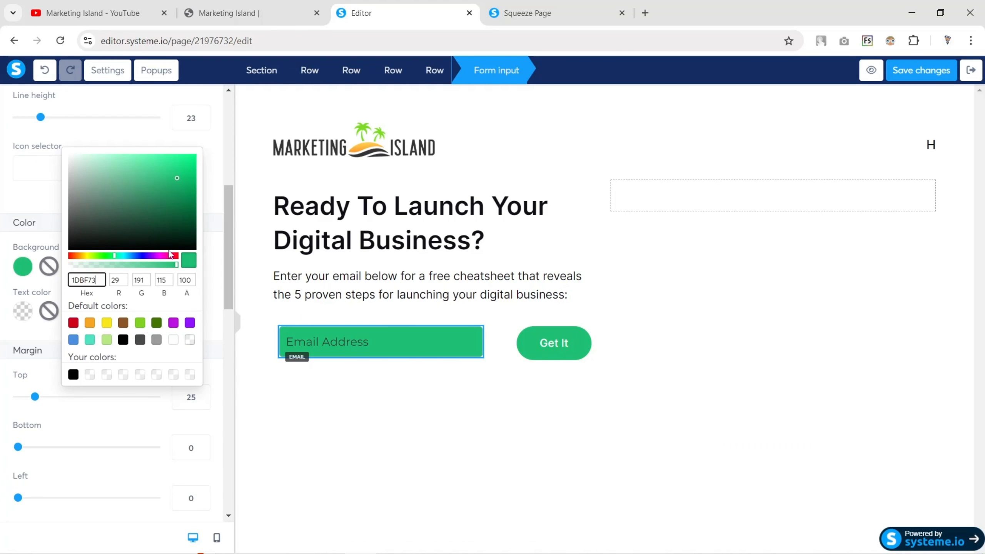
pyautogui.moveTo(172, 265); pyautogui.dragTo(76, 265)
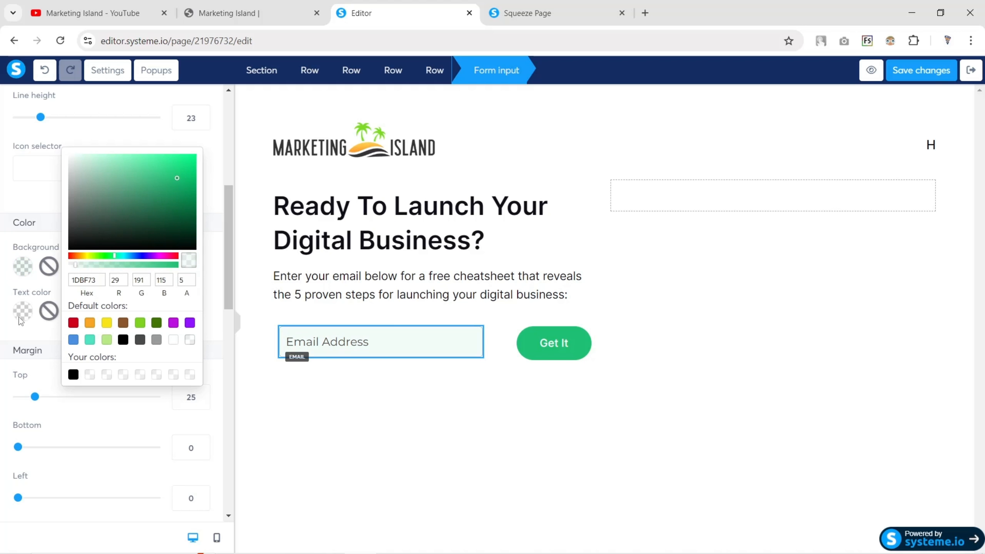
pyautogui.click(1, 283)
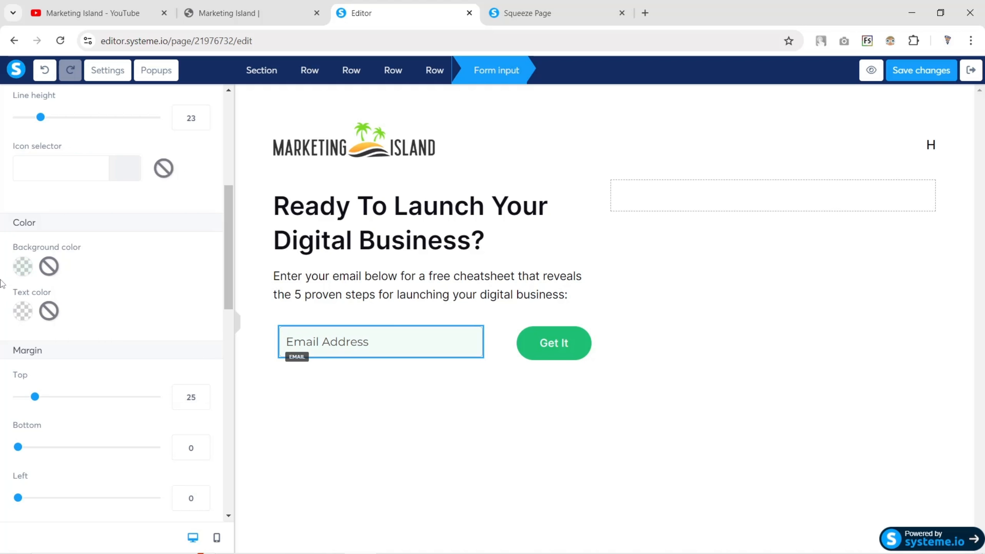
# Set the email field's text color to 1DBF73
pyautogui.click(17, 318)
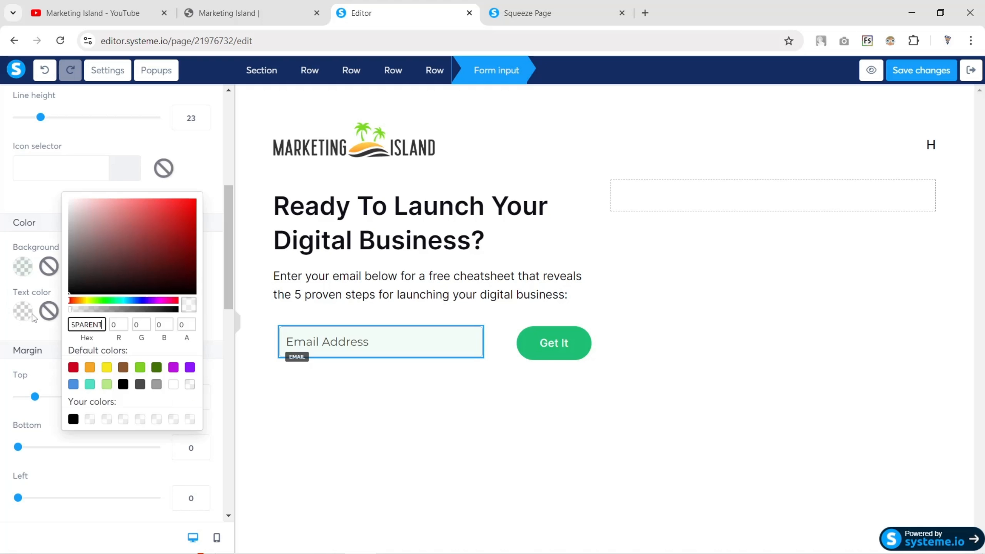
pyautogui.doubleClick(87, 324)
pyautogui.write('1DBF73')
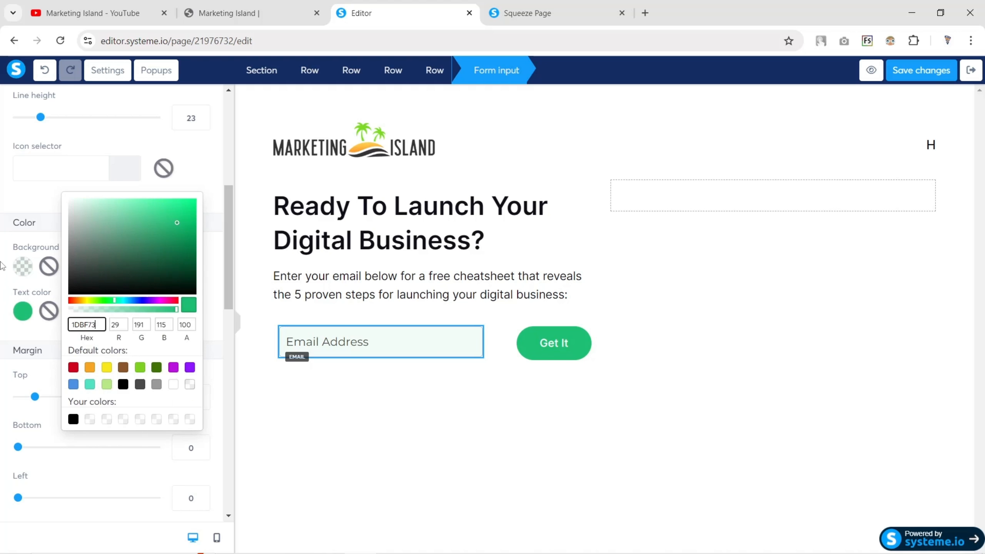
pyautogui.click(2, 266)
# Set the email field's border color to 1DBF73 and check the field in the full-width page view
pyautogui.scroll(-10, 79, 333)
pyautogui.click(22, 330)
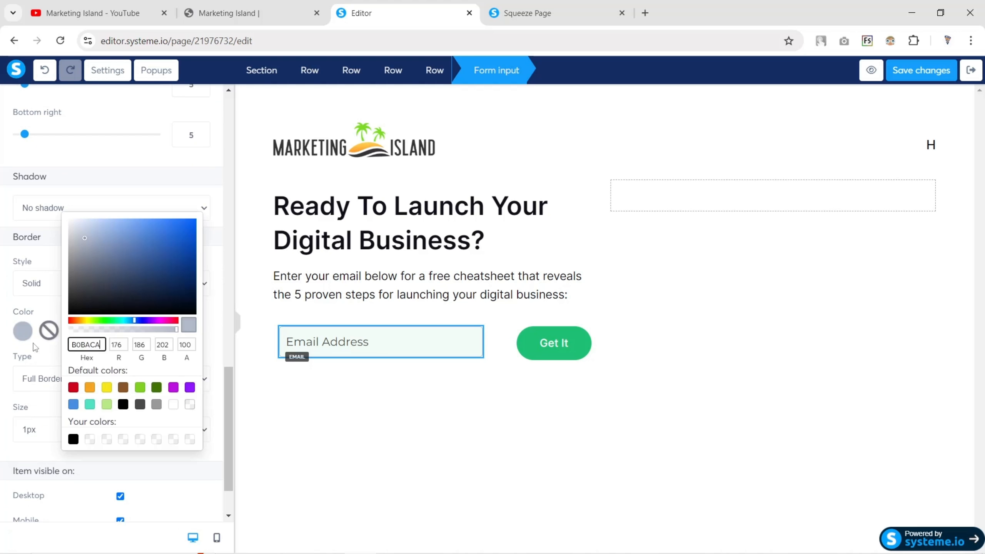
pyautogui.doubleClick(88, 345)
pyautogui.write('1DBF73')
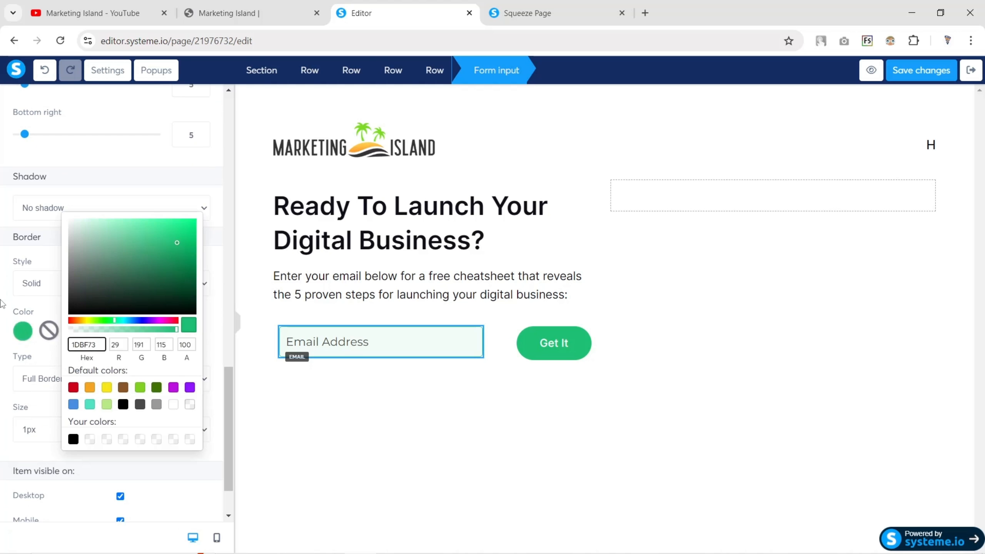
pyautogui.click(2, 303)
pyautogui.scroll(-4, 88, 341)
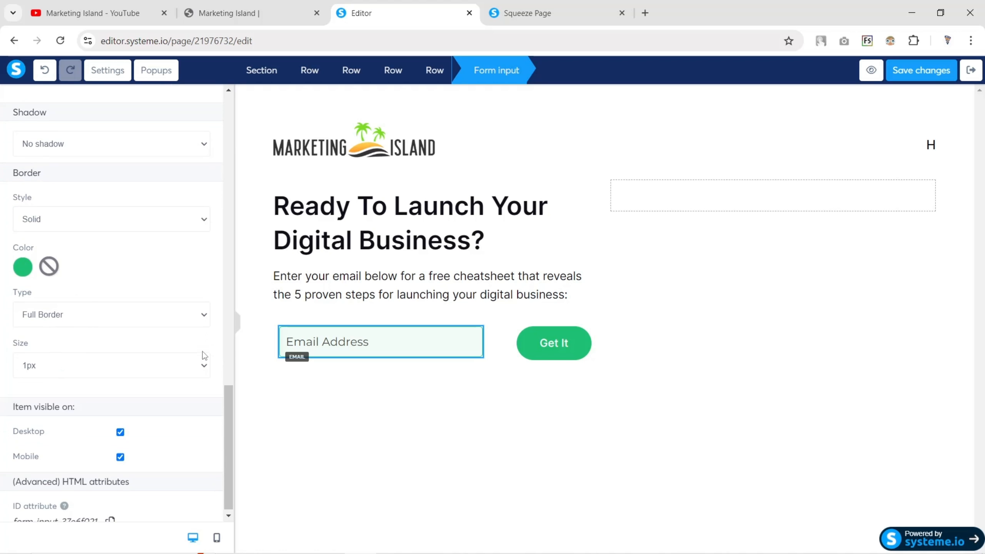
pyautogui.click(239, 330)
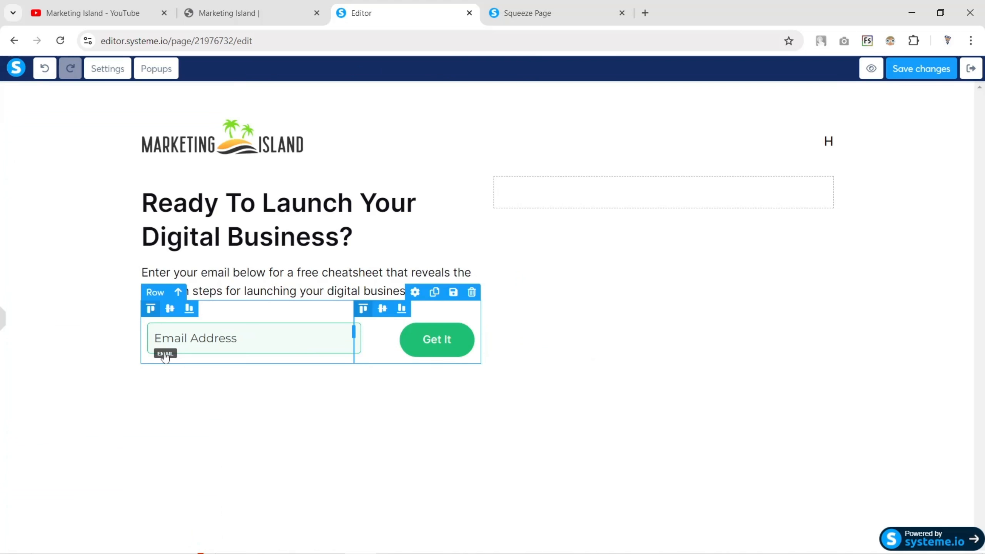
pyautogui.click(3, 320)
# Round all four corners of the email field to 100 and check the result in the full-width page view
pyautogui.click(310, 337)
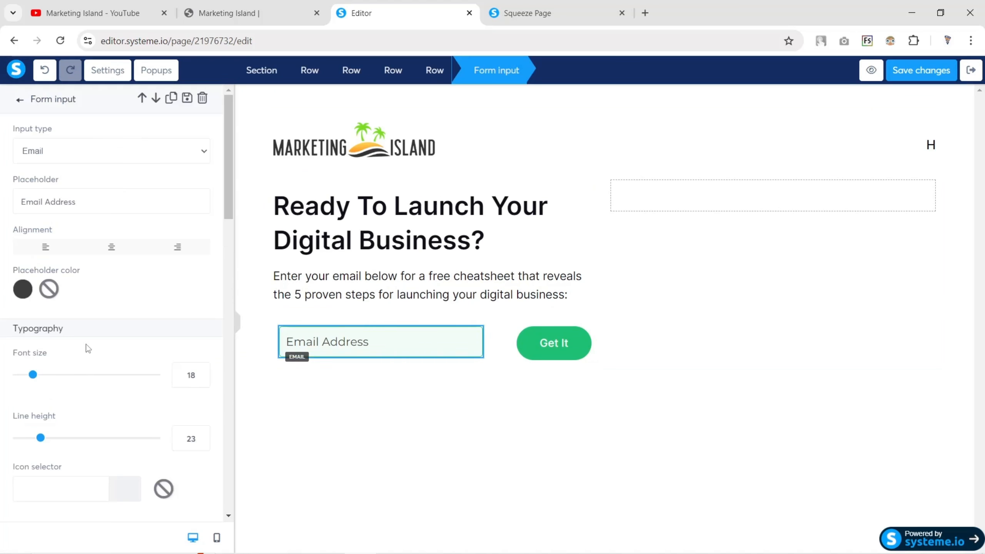
pyautogui.scroll(-6, 78, 344)
pyautogui.scroll(-6, 59, 344)
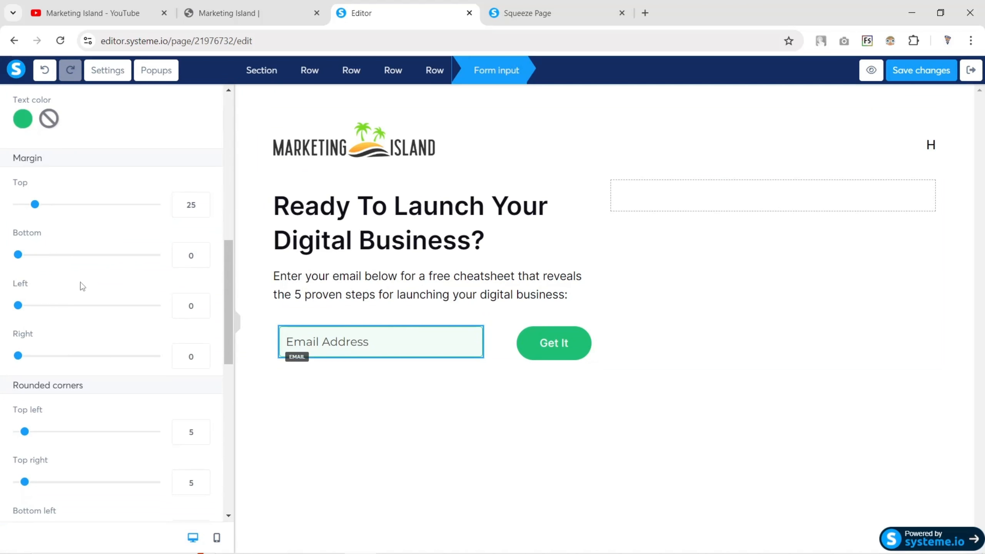
pyautogui.scroll(-5, 80, 282)
pyautogui.moveTo(26, 176); pyautogui.dragTo(177, 177)
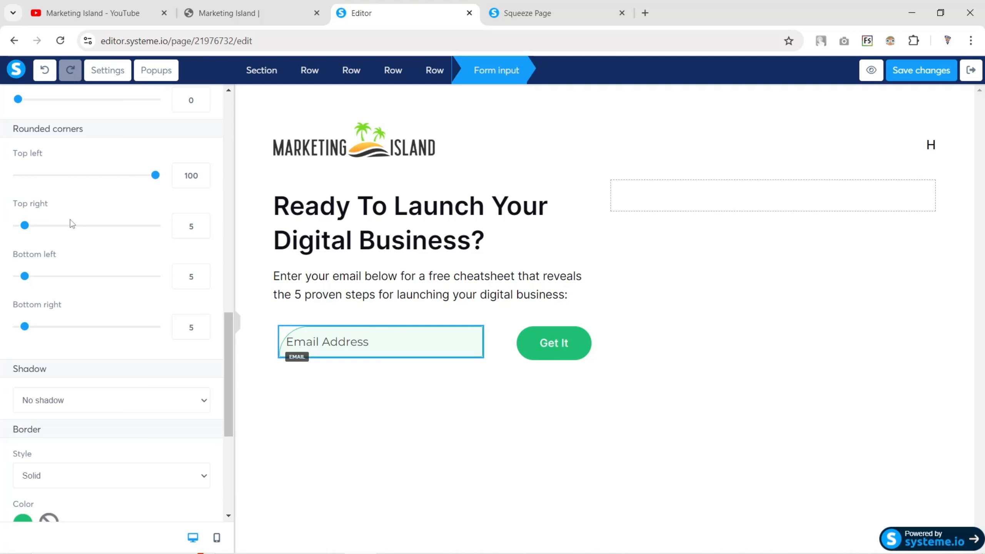
pyautogui.moveTo(24, 226); pyautogui.dragTo(229, 229)
pyautogui.moveTo(24, 276); pyautogui.dragTo(166, 277)
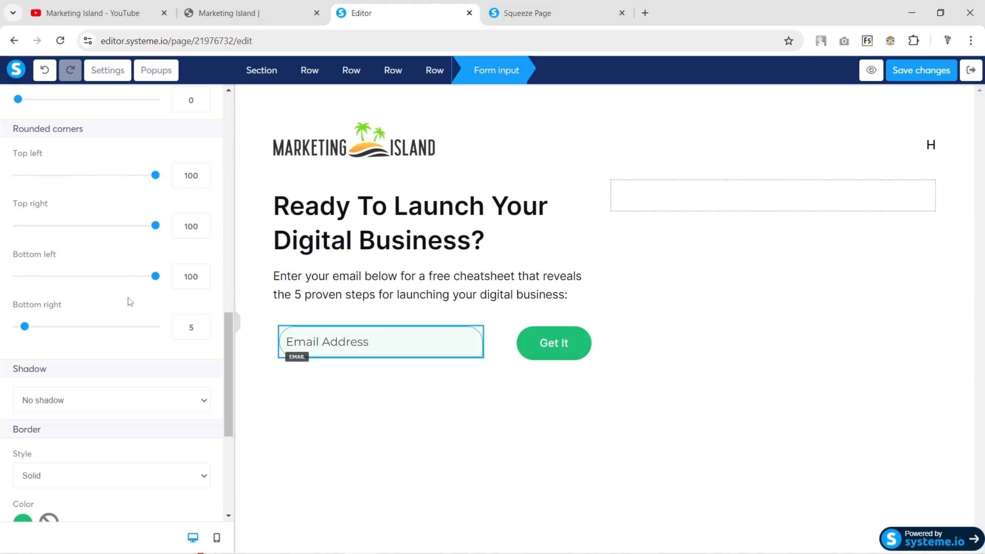
pyautogui.moveTo(24, 327); pyautogui.dragTo(250, 324)
pyautogui.click(238, 324)
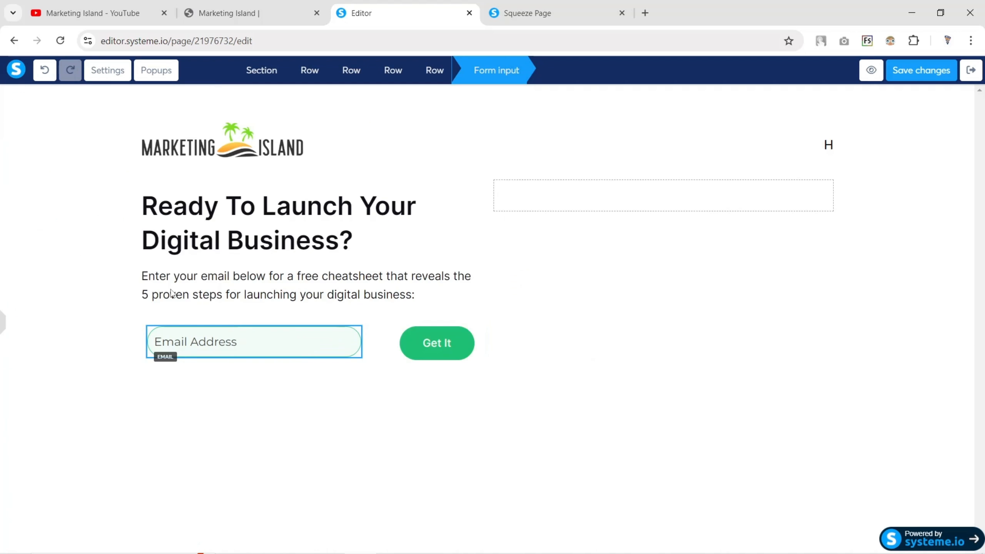
pyautogui.click(93, 266)
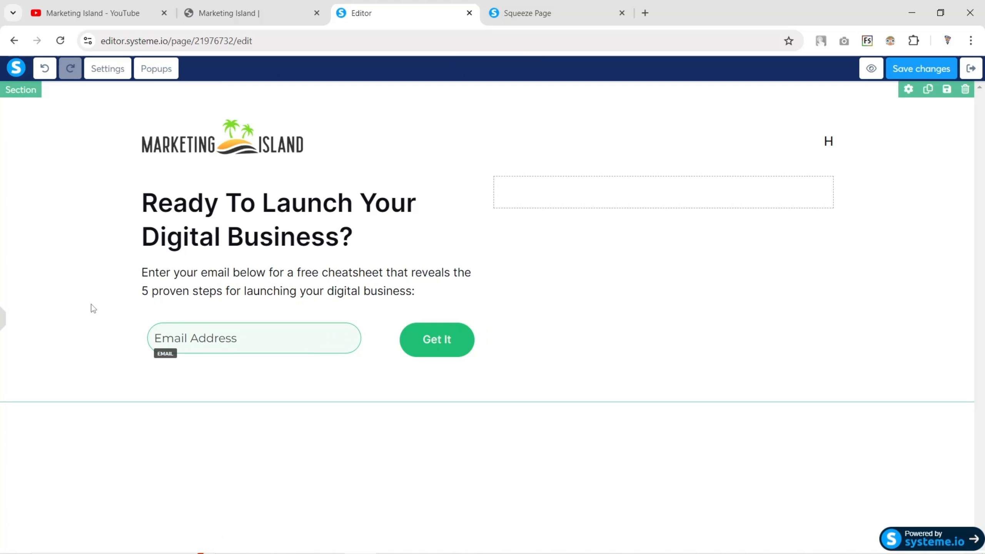
# Widen the email field's column in the form row, narrowing the gap to the Get It button
pyautogui.click(3, 318)
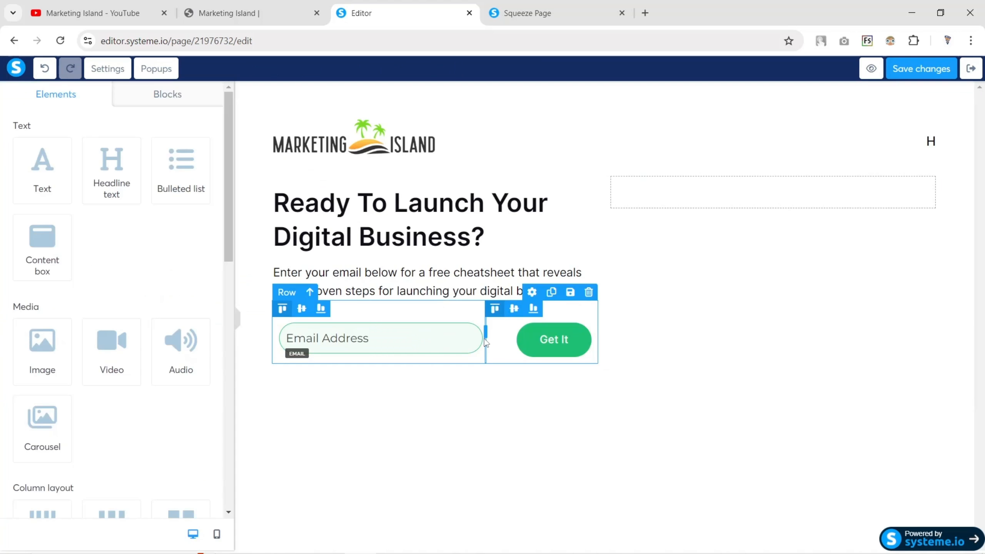
pyautogui.click(487, 342)
pyautogui.click(481, 340)
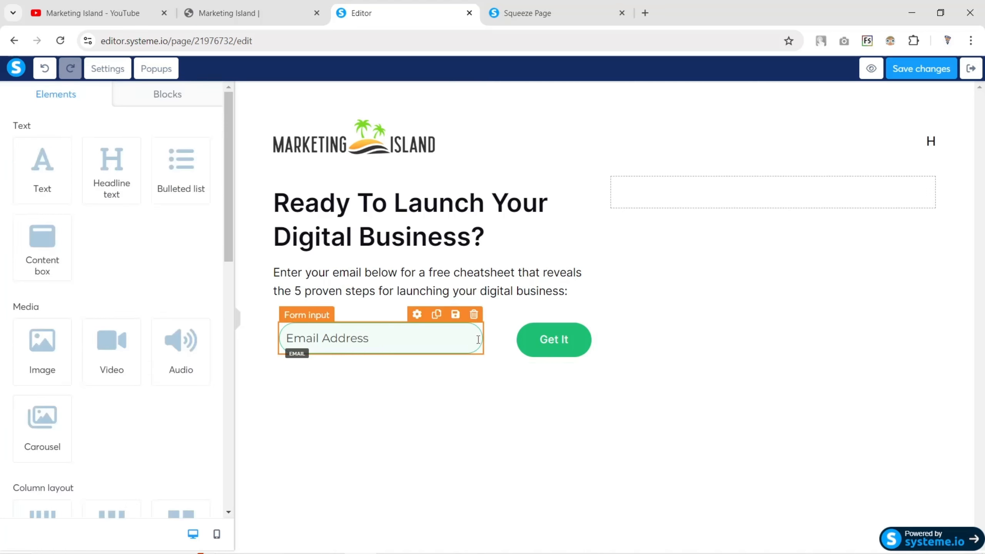
pyautogui.click(477, 342)
pyautogui.click(475, 341)
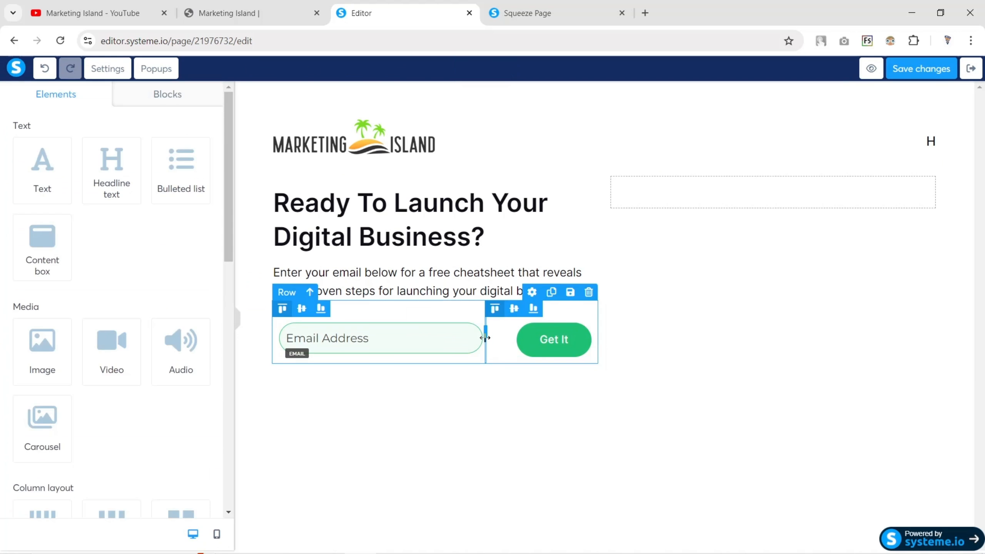
pyautogui.click(240, 322)
pyautogui.click(240, 322)
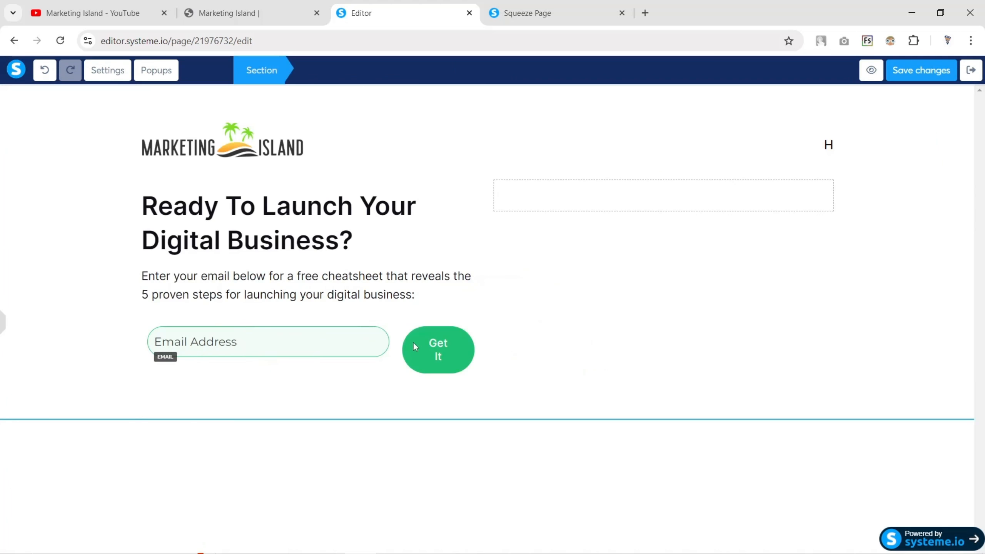
pyautogui.click(3, 322)
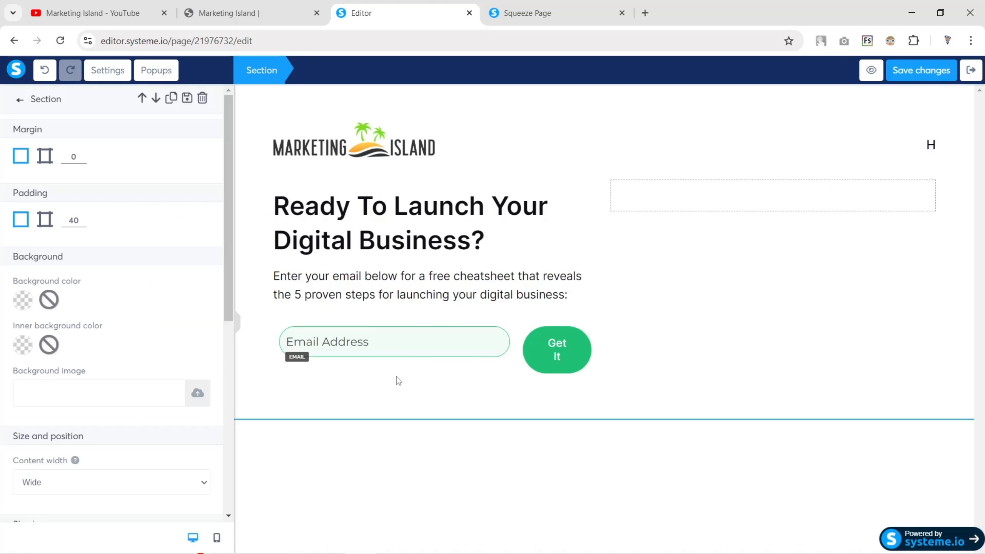
# Reduce the Get It button's font size so its label fits on one line, and check the form in the full-width page view
pyautogui.click(543, 347)
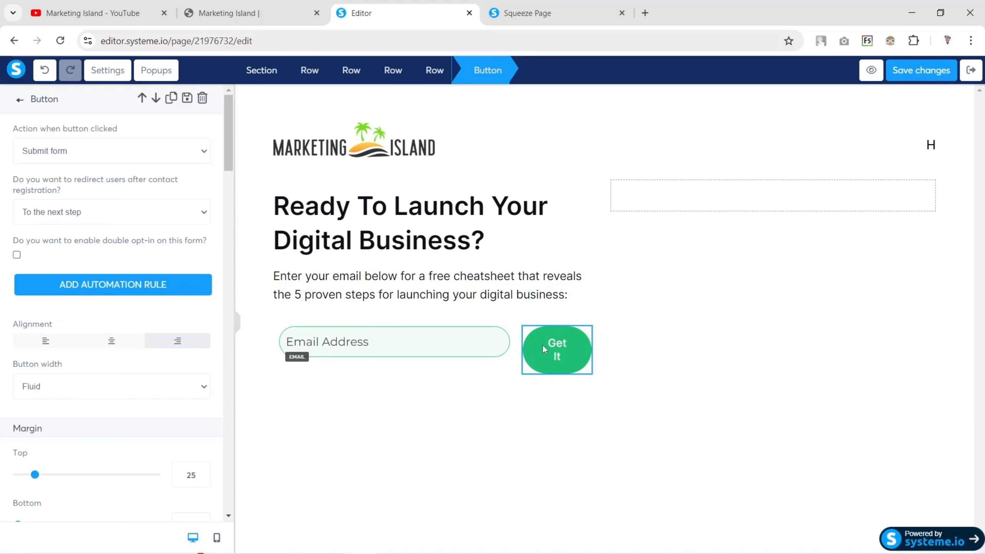
pyautogui.scroll(-6, 98, 361)
pyautogui.scroll(6, 91, 340)
pyautogui.scroll(-3, 91, 334)
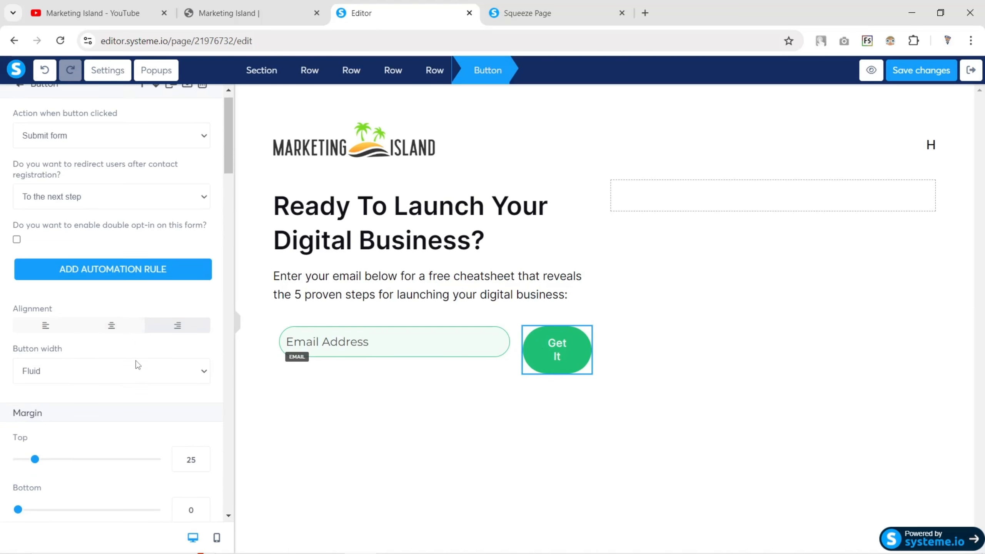
pyautogui.scroll(3, 97, 346)
pyautogui.scroll(-12, 101, 347)
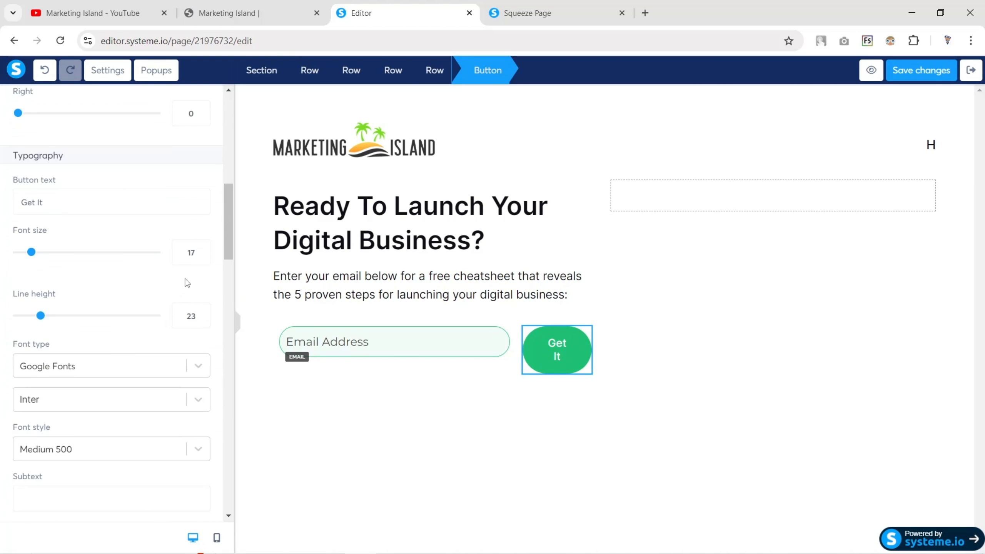
pyautogui.click(202, 257)
pyautogui.click(201, 256)
pyautogui.click(238, 320)
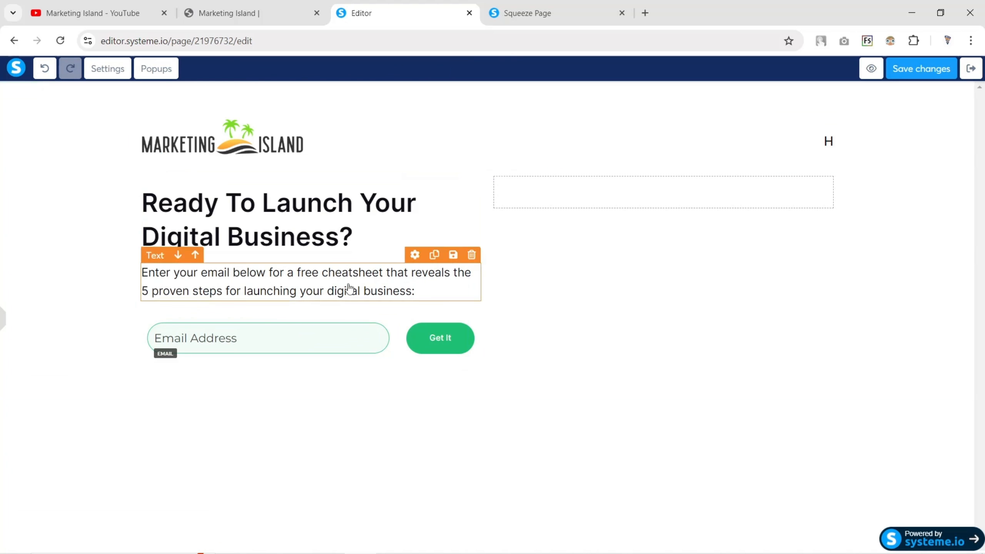
pyautogui.click(2, 316)
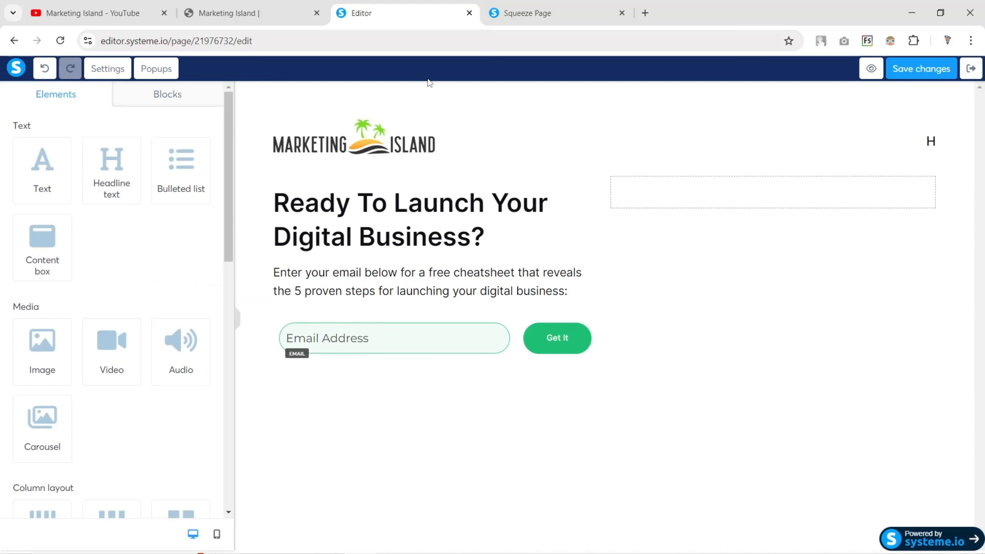
# Add an image to the empty column beside the hero form, using the portrait image address copied from the Marketing Island homepage
pyautogui.moveTo(46, 340); pyautogui.dragTo(749, 192)
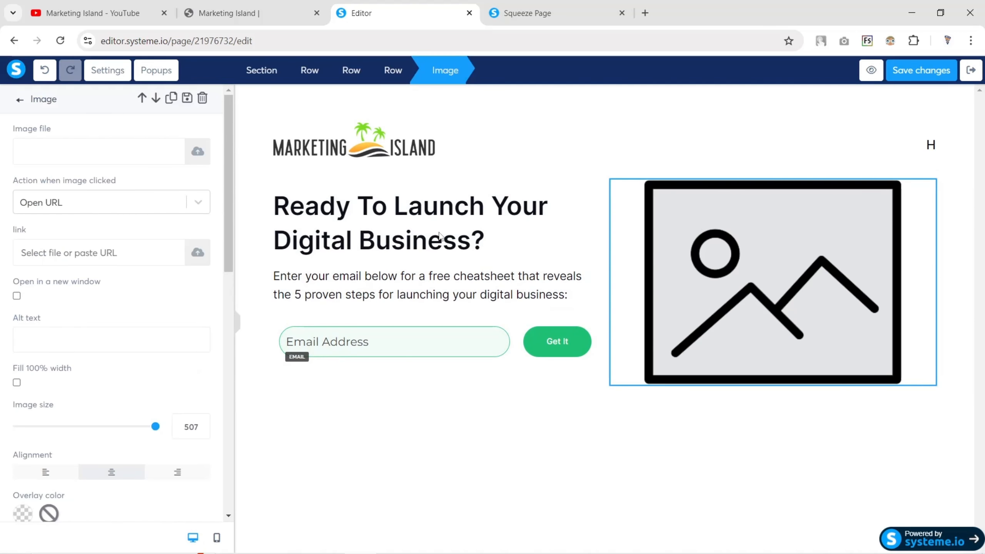
pyautogui.click(275, 14)
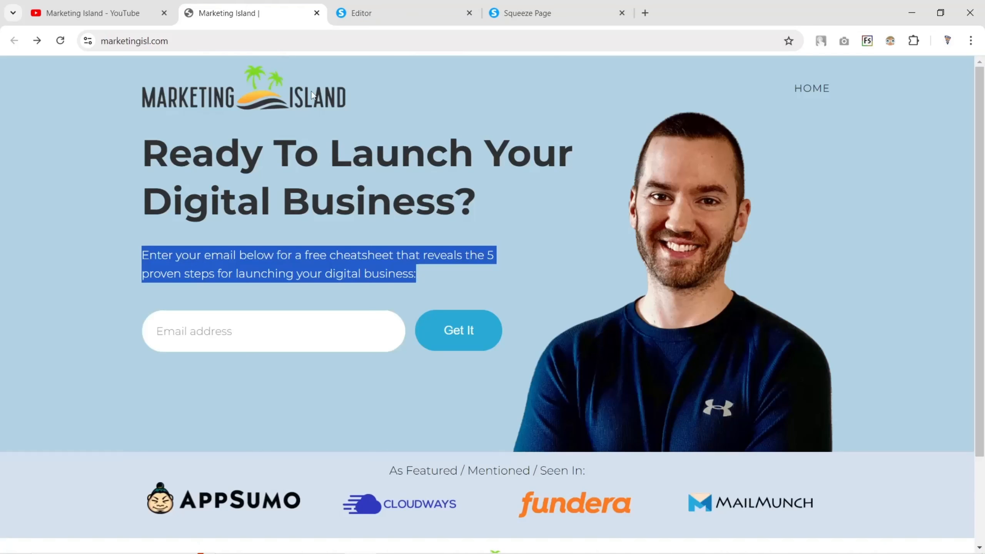
pyautogui.rightClick(689, 207)
pyautogui.click(739, 278)
pyautogui.click(414, 17)
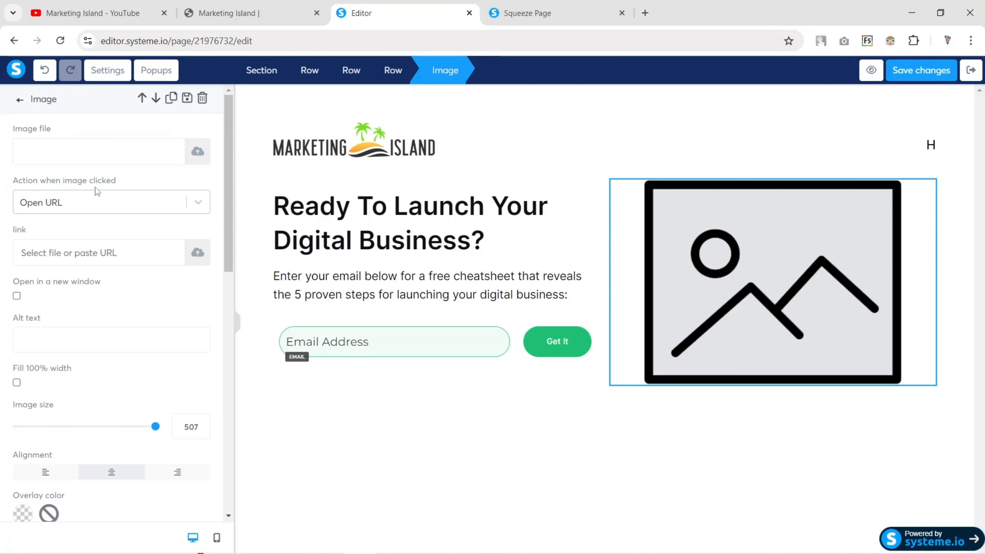
pyautogui.click(122, 154)
pyautogui.hotkey('ctrl', 'v')
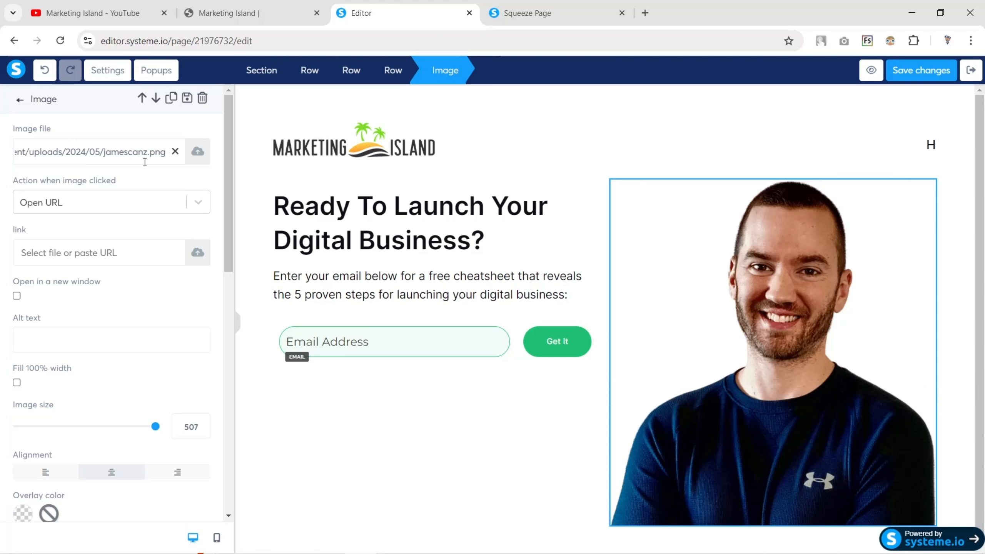
pyautogui.click(188, 156)
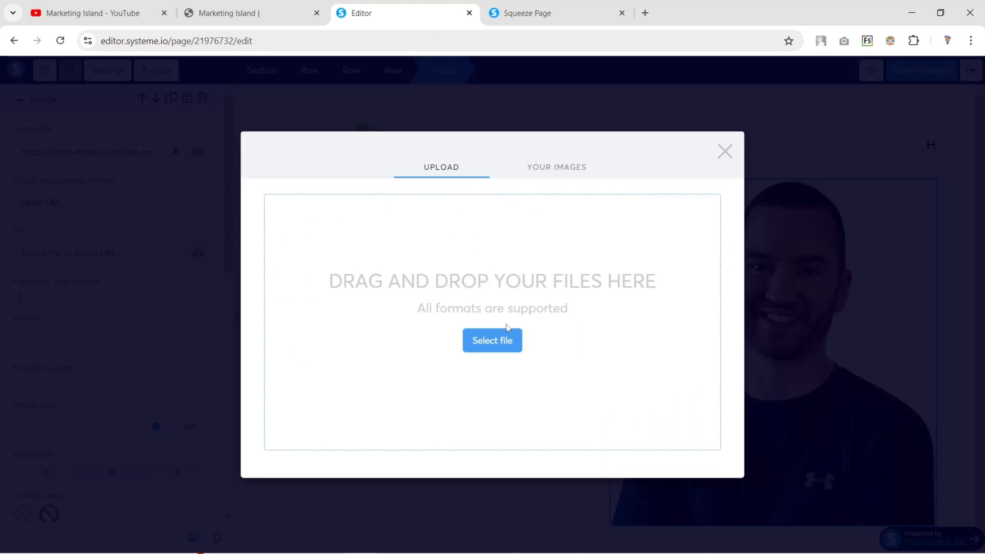
pyautogui.click(484, 351)
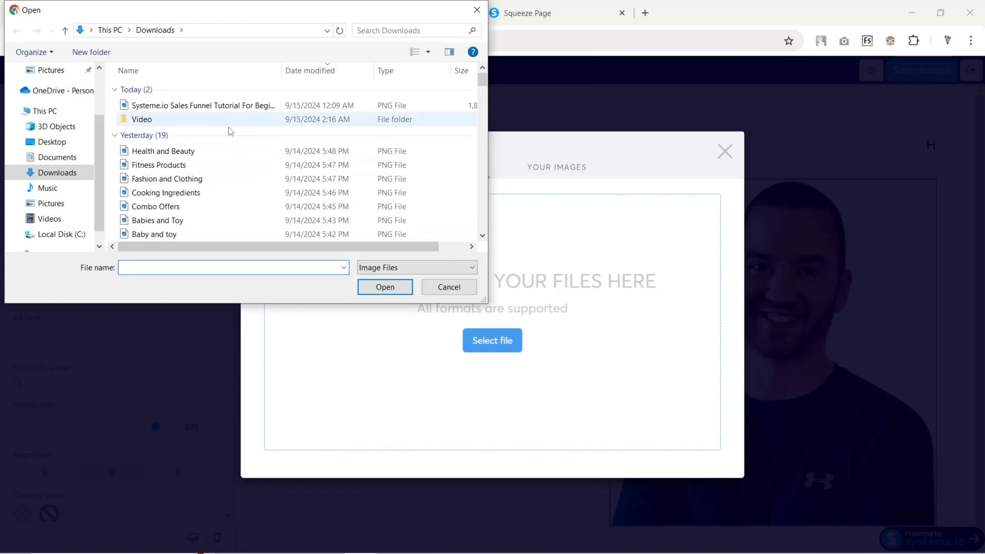
pyautogui.click(436, 288)
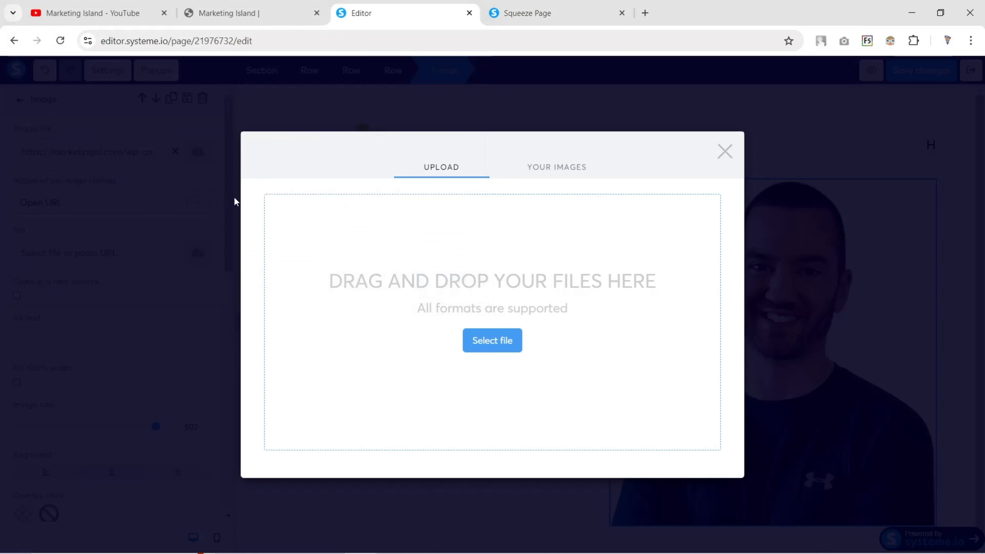
# Check the portrait on the Marketing Island homepage and set the hero portrait's image size to 411
pyautogui.click(248, 15)
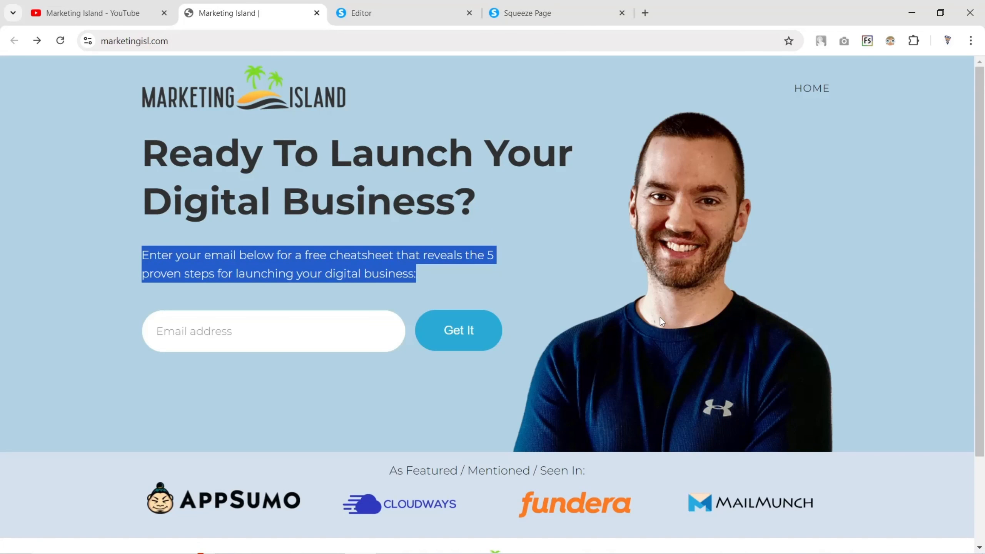
pyautogui.hotkey('ctrl', 'Tab')
pyautogui.moveTo(154, 427); pyautogui.dragTo(130, 433)
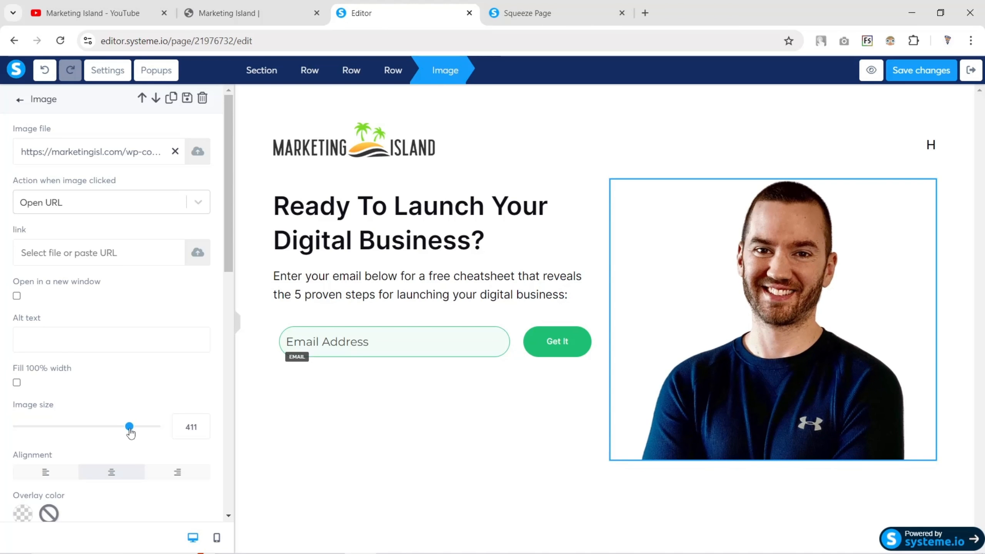
pyautogui.click(657, 144)
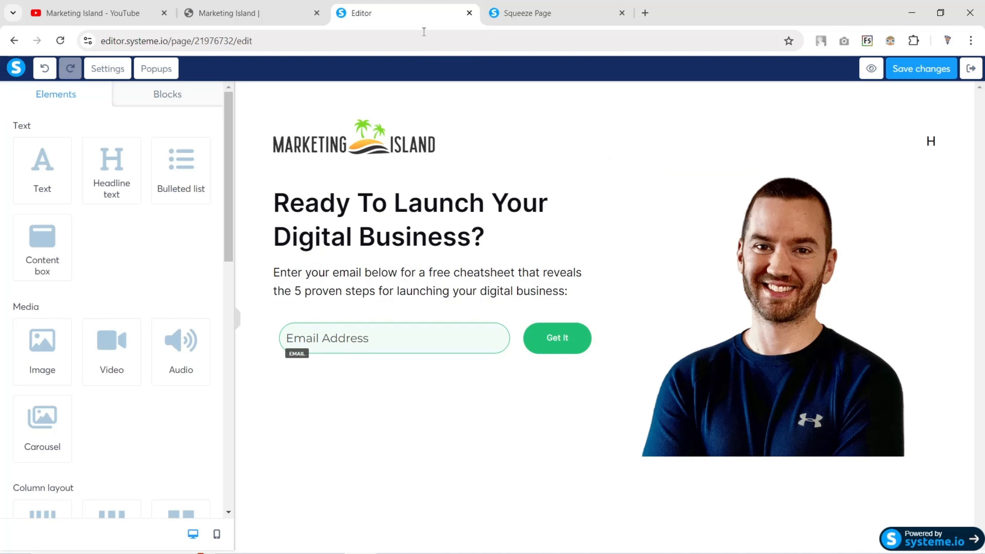
# Check the featured-logos strip on the Marketing Island homepage and add a new section with an empty row below the hero
pyautogui.click(248, 13)
pyautogui.scroll(-3, 448, 385)
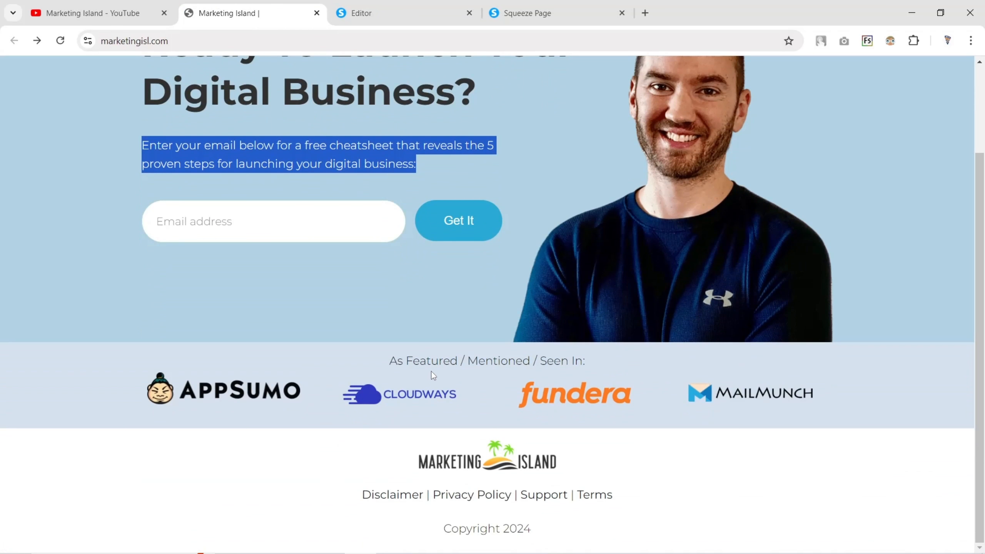
pyautogui.click(373, 13)
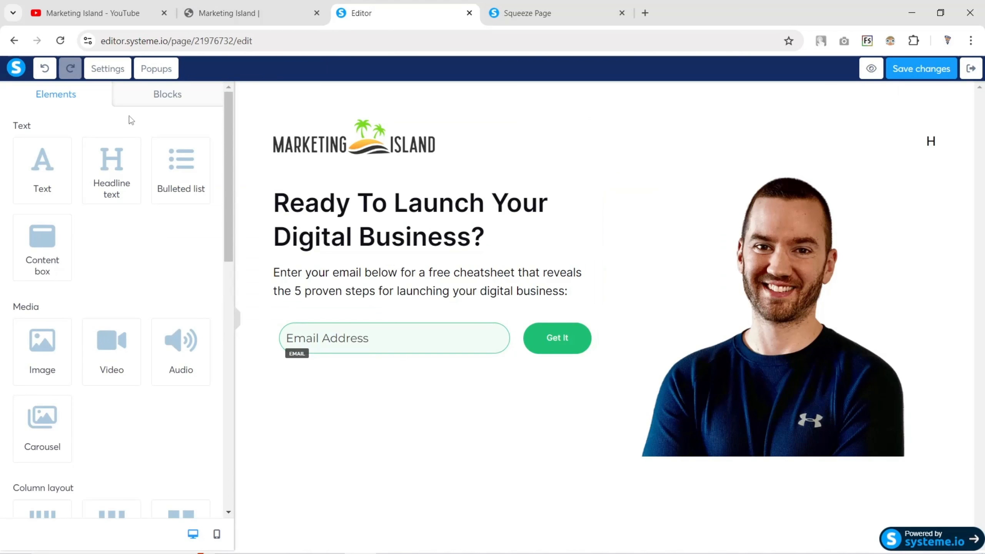
pyautogui.scroll(-13, 175, 314)
pyautogui.scroll(6, 110, 229)
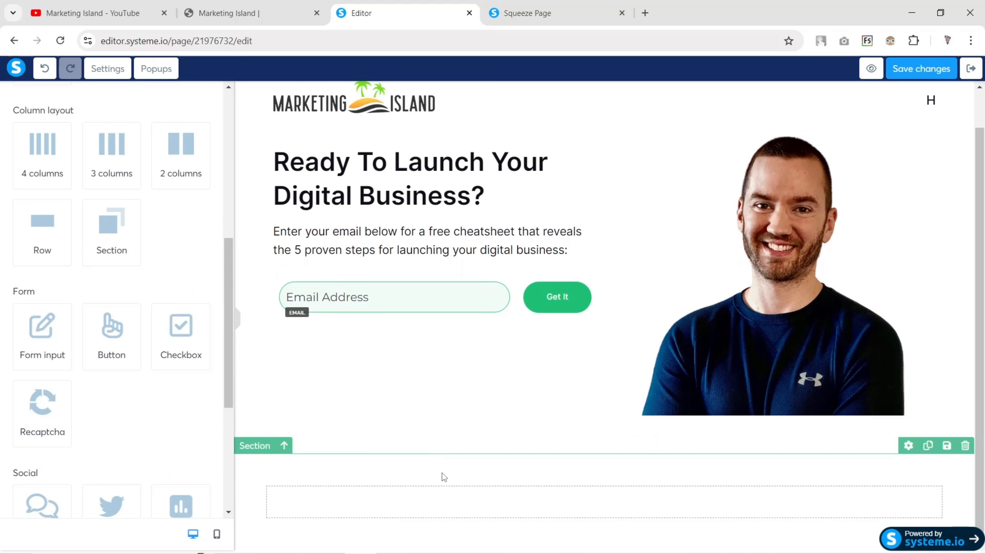
# Set the new section's content width to Wide
pyautogui.click(251, 454)
pyautogui.scroll(-4, 89, 359)
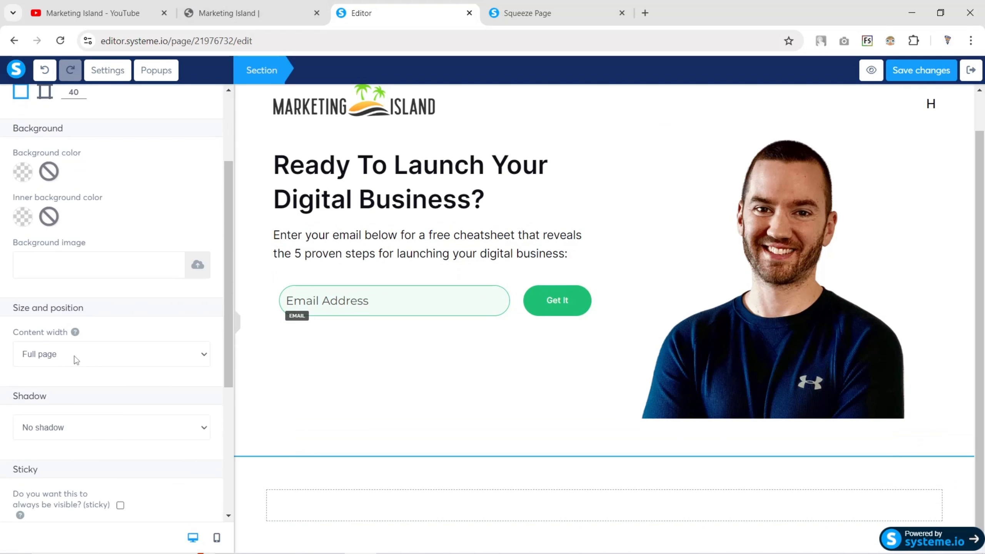
pyautogui.click(75, 356)
pyautogui.click(58, 391)
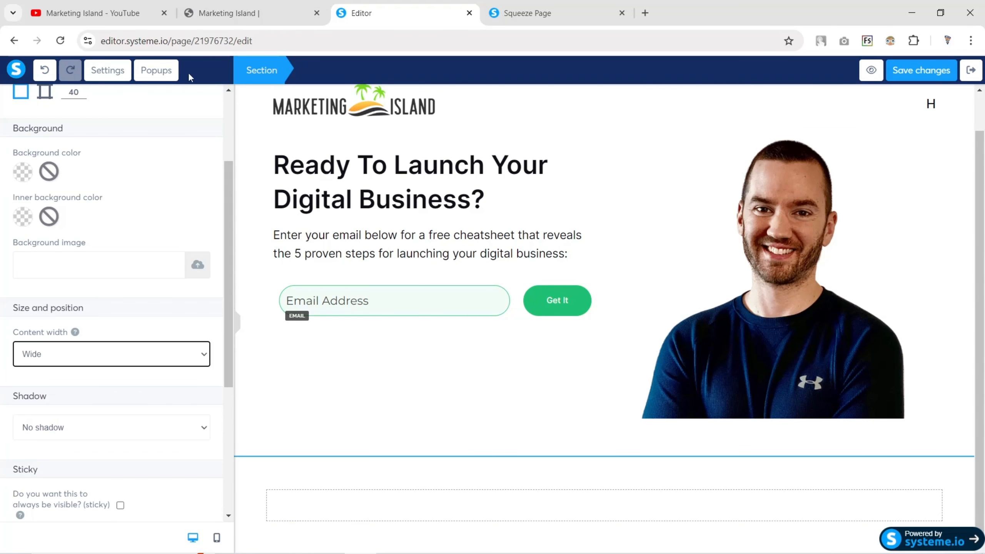
# Recheck the Marketing Island featured-logos strip and place a 4-column layout in the new section's row
pyautogui.click(229, 13)
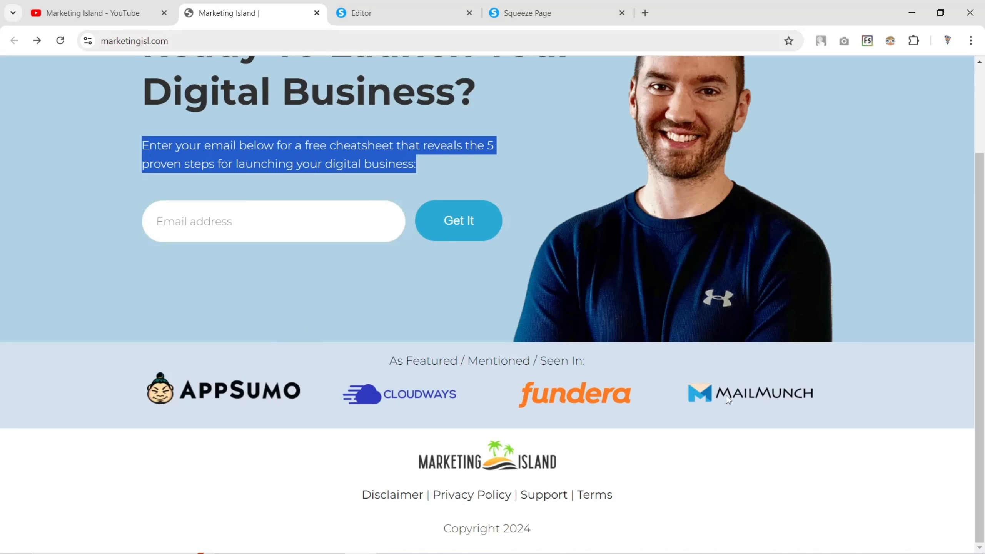
pyautogui.click(351, 8)
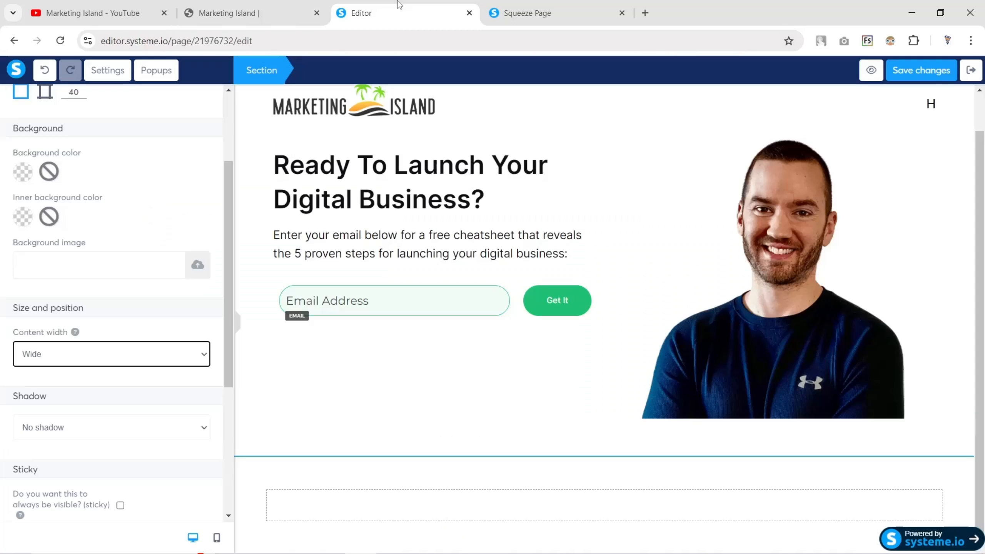
pyautogui.click(409, 501)
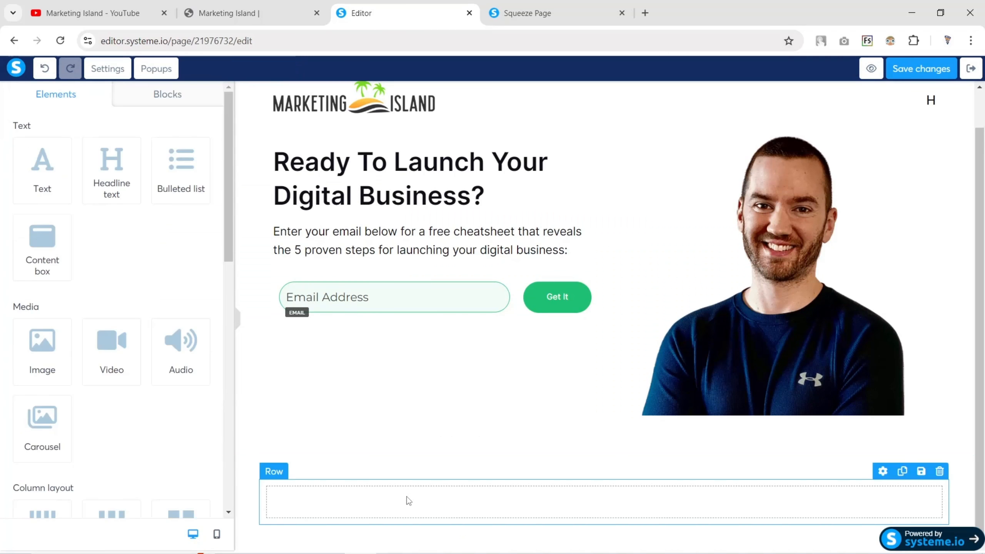
pyautogui.scroll(-5, 156, 363)
pyautogui.moveTo(44, 287); pyautogui.dragTo(394, 505)
pyautogui.scroll(5, 101, 246)
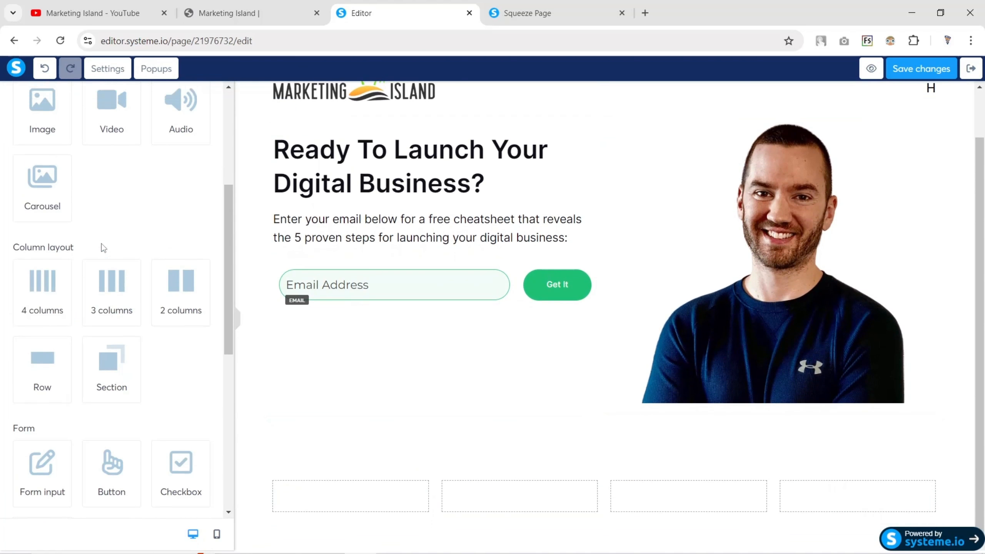
# Add an image to the first of the four columns, using the AppSumo logo address copied from the Marketing Island homepage
pyautogui.scroll(-3, 84, 264)
pyautogui.moveTo(47, 186); pyautogui.dragTo(342, 506)
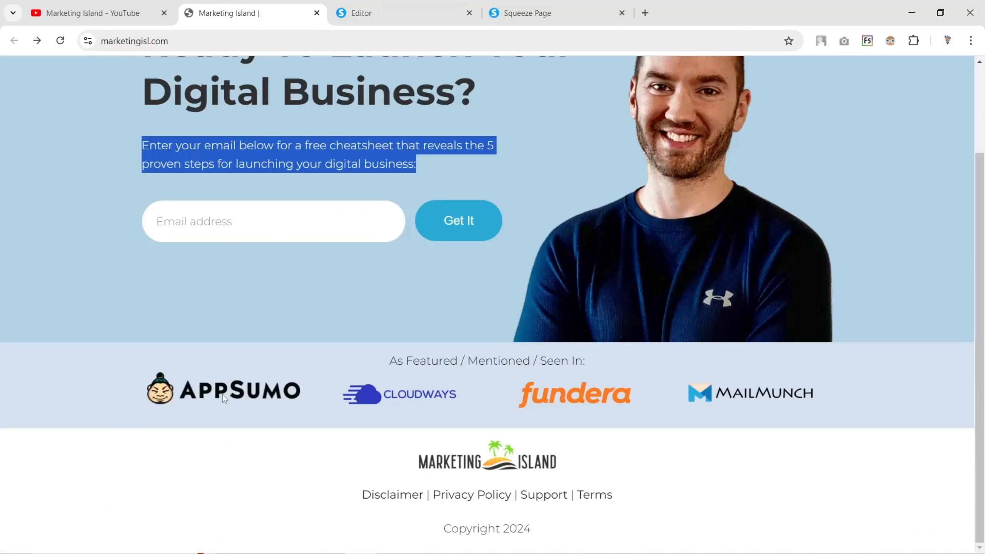
pyautogui.rightClick(223, 395)
pyautogui.click(292, 284)
pyautogui.click(361, 13)
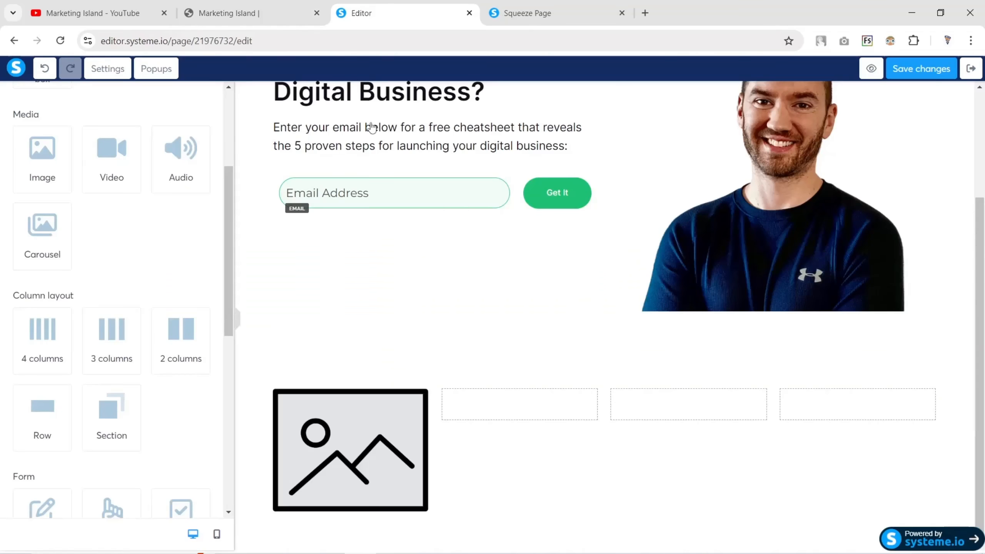
pyautogui.click(396, 454)
pyautogui.hotkey('ctrl', 'v')
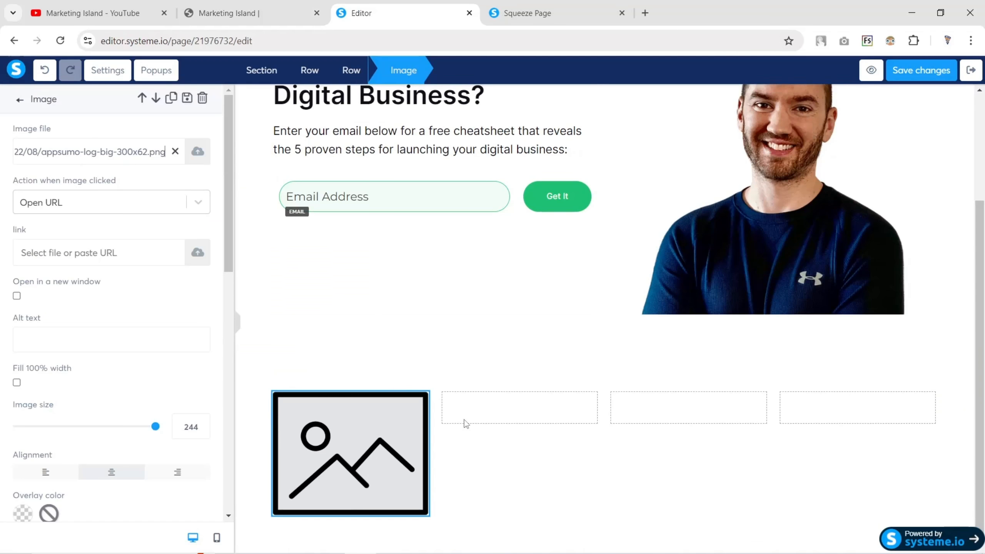
# Set the AppSumo logo's image size to 177
pyautogui.scroll(-3, 154, 299)
pyautogui.moveTo(155, 298); pyautogui.dragTo(119, 304)
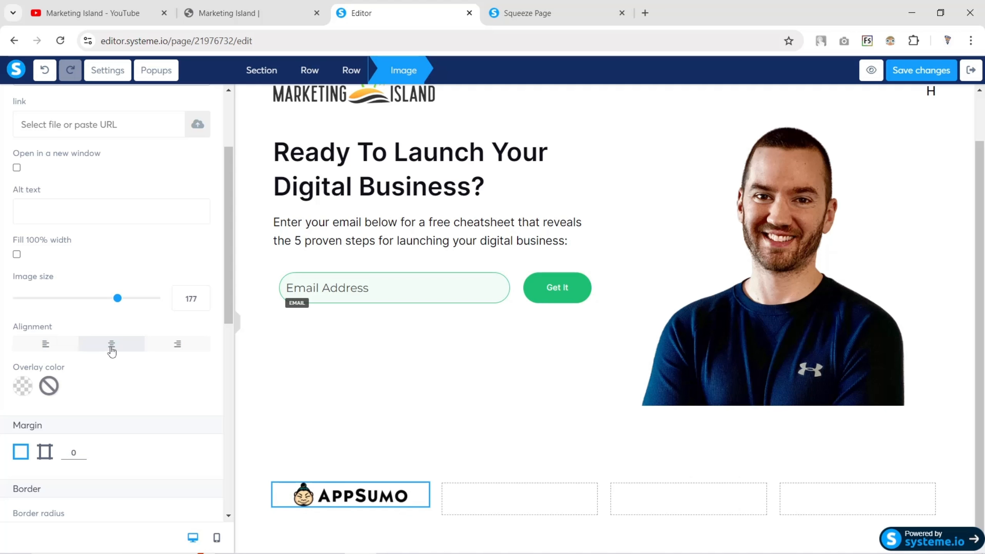
pyautogui.click(405, 497)
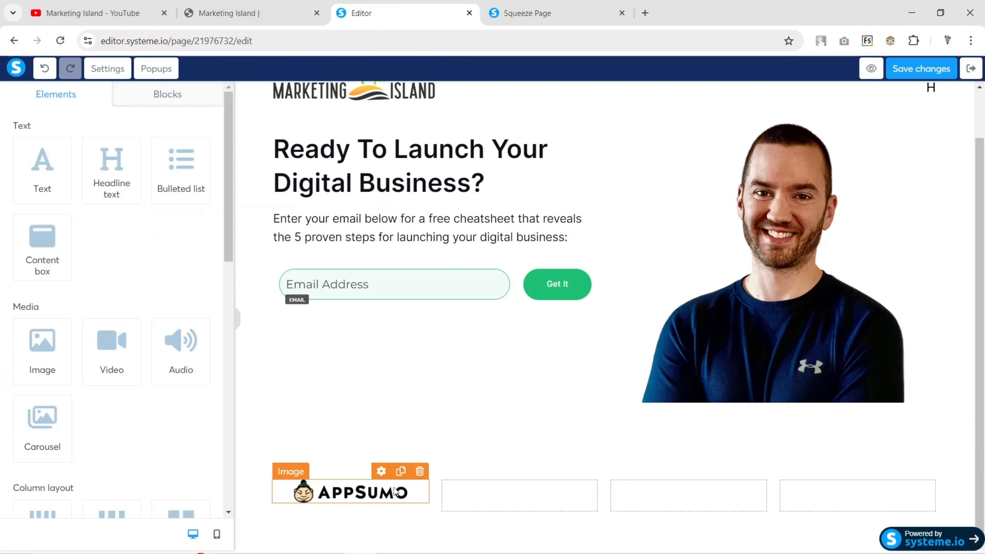
# Duplicate the AppSumo logo and place one copy in each of the remaining three columns
pyautogui.click(399, 472)
pyautogui.moveTo(351, 500); pyautogui.dragTo(520, 481)
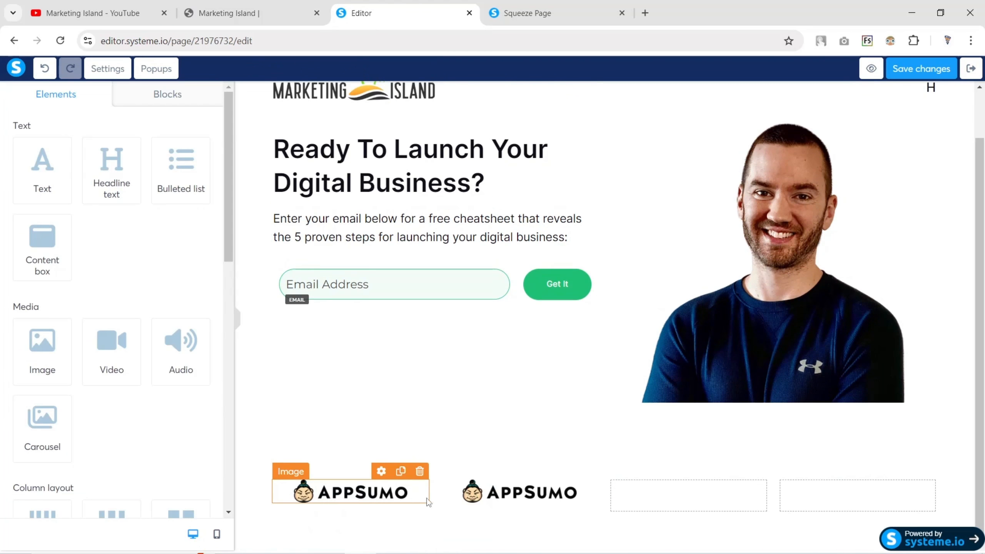
pyautogui.hotkey('ctrl', 'z')
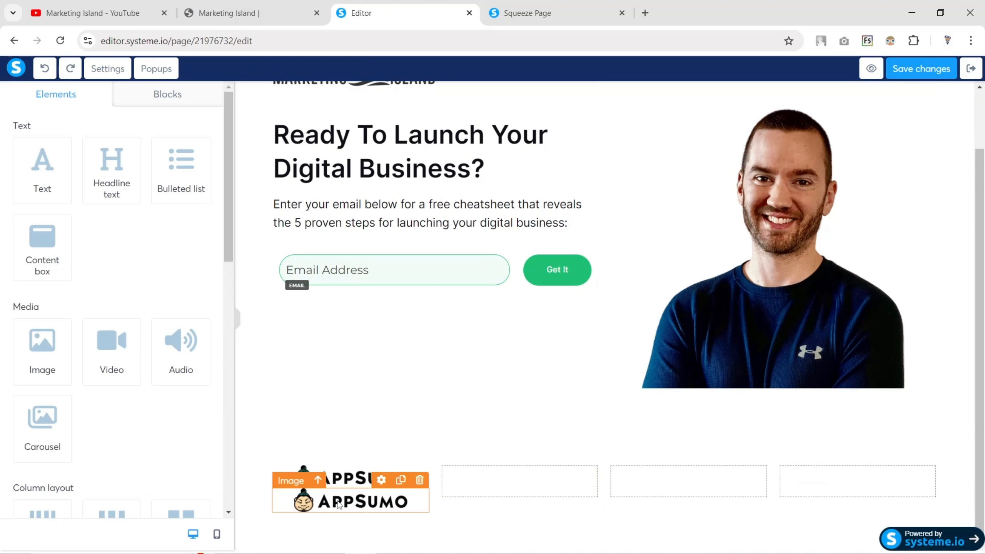
pyautogui.moveTo(333, 505); pyautogui.dragTo(642, 480)
pyautogui.click(739, 472)
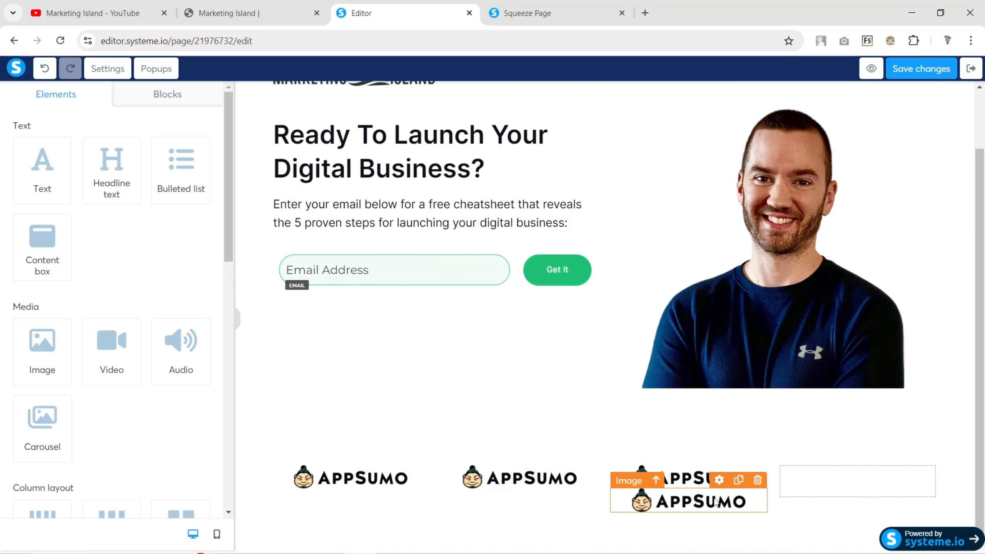
pyautogui.moveTo(704, 504); pyautogui.dragTo(803, 480)
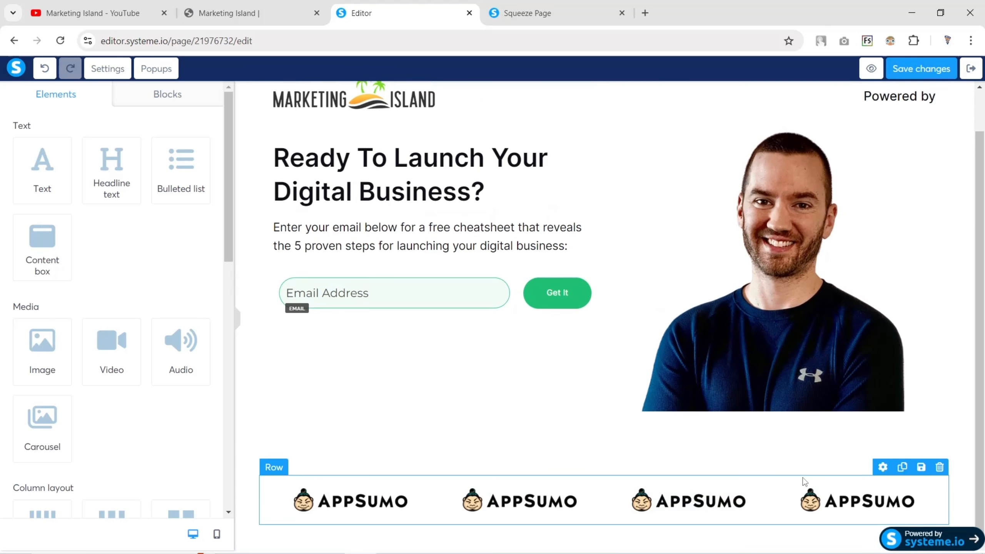
# Replace the second column's AppSumo logo with the Cloudways logo, using its image address copied from the Marketing Island homepage
pyautogui.click(295, 3)
pyautogui.rightClick(411, 400)
pyautogui.click(450, 290)
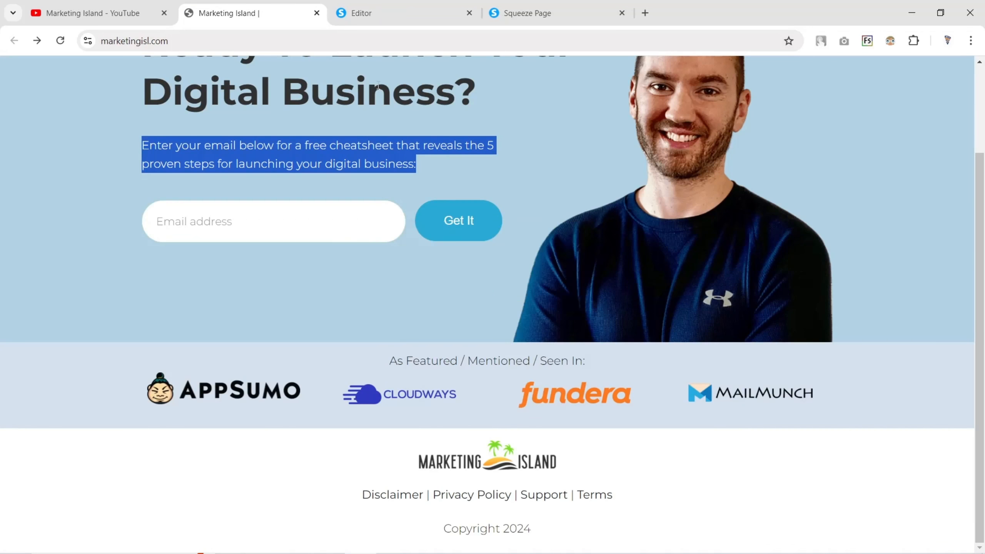
pyautogui.click(434, 9)
pyautogui.click(526, 495)
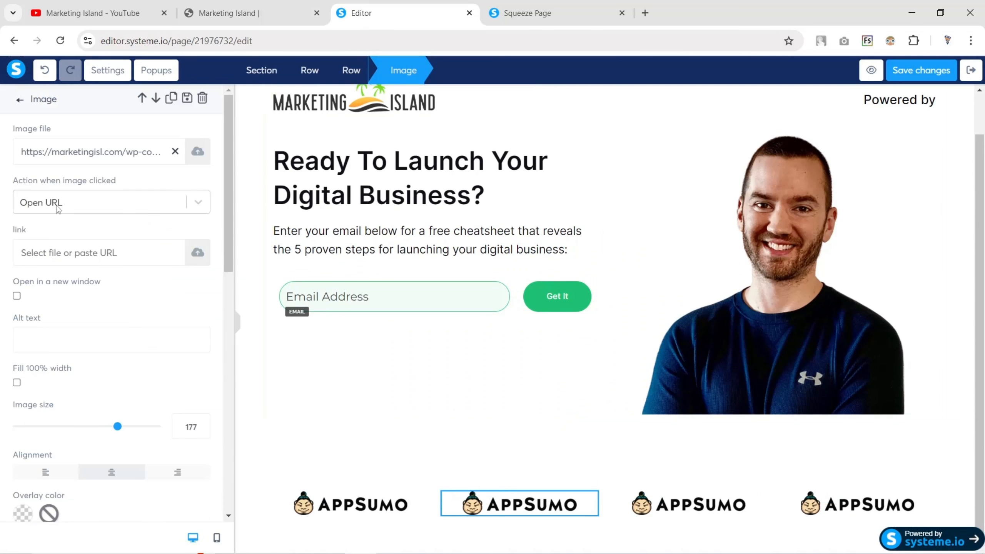
pyautogui.click(77, 151)
pyautogui.hotkey('ctrl', 'a')
pyautogui.write('https://marketingisland.com/wp-content/uploads/2022/08/cloudways-log-300x53.png')
# Replace the third column's AppSumo logo with the Fundera logo, using its image address copied from the Marketing Island homepage
pyautogui.hotkey('ctrl', 'shift', 'Tab')
pyautogui.rightClick(562, 408)
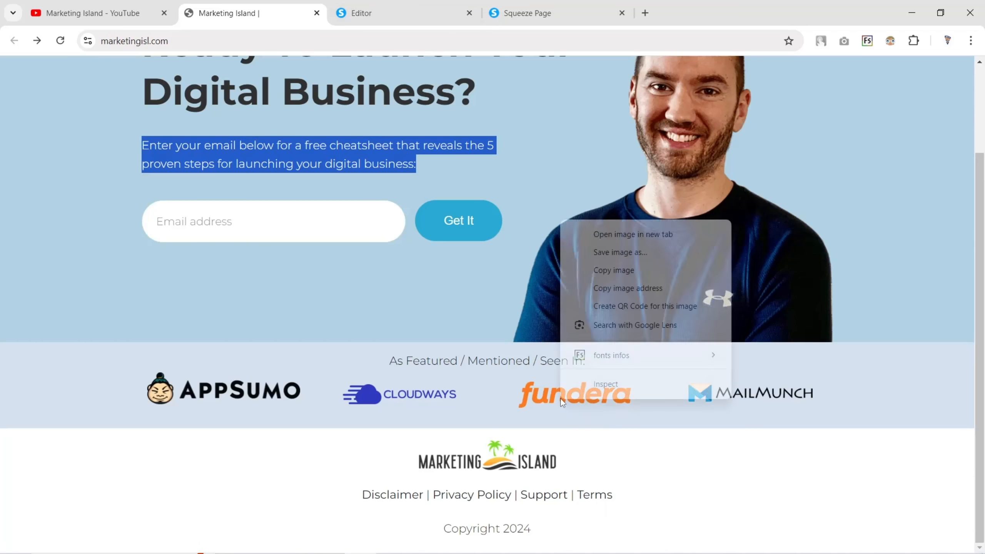
pyautogui.click(607, 288)
pyautogui.hotkey('ctrl', 'Tab')
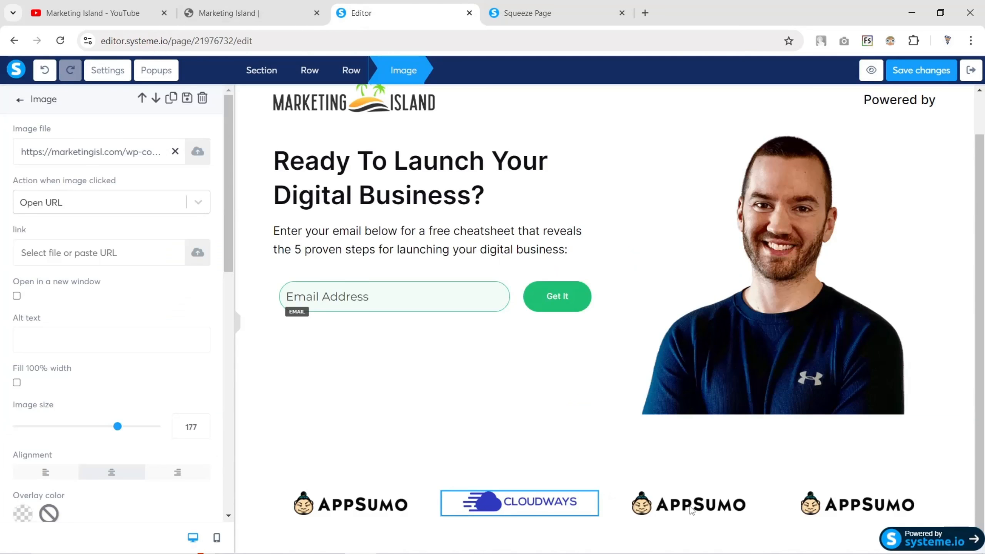
pyautogui.click(690, 505)
pyautogui.click(101, 202)
pyautogui.click(66, 153)
pyautogui.hotkey('ctrl', 'a')
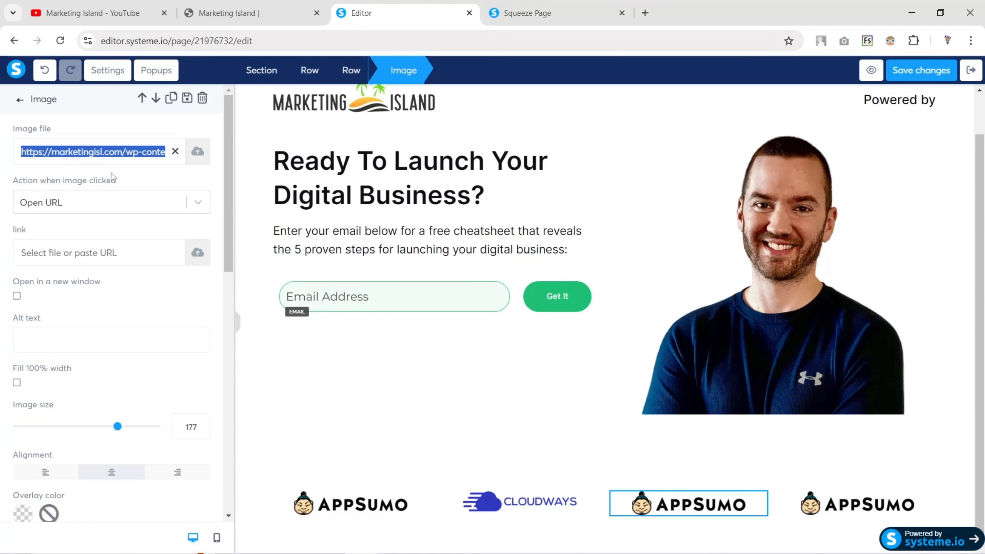
pyautogui.write('https://marketingisl.com/wp-content/uploads/2022/08/fundera-log-300x70.png')
# Replace the fourth column's AppSumo logo with the MailMunch logo, using its image address copied from the Marketing Island homepage
pyautogui.click(274, 5)
pyautogui.rightClick(736, 212)
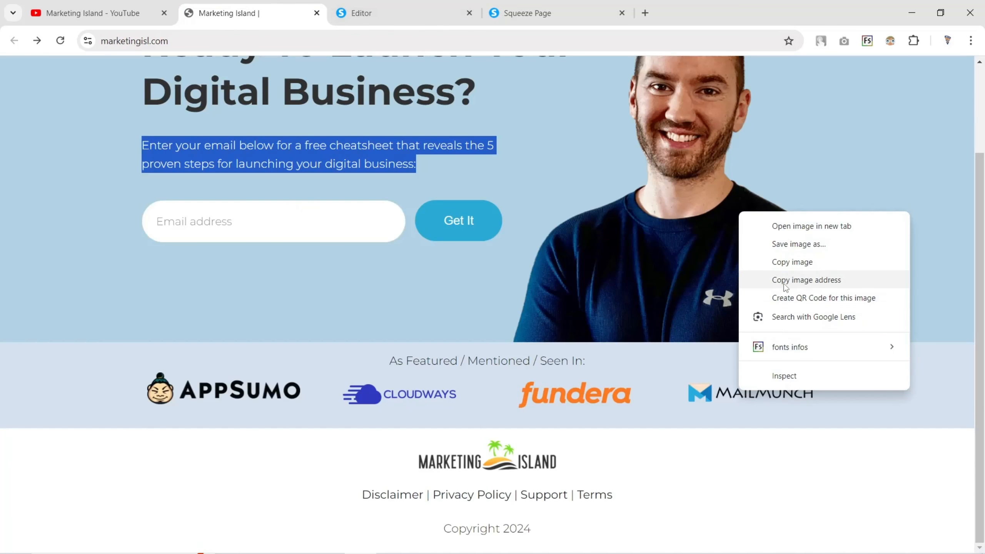
pyautogui.click(772, 280)
pyautogui.click(360, 12)
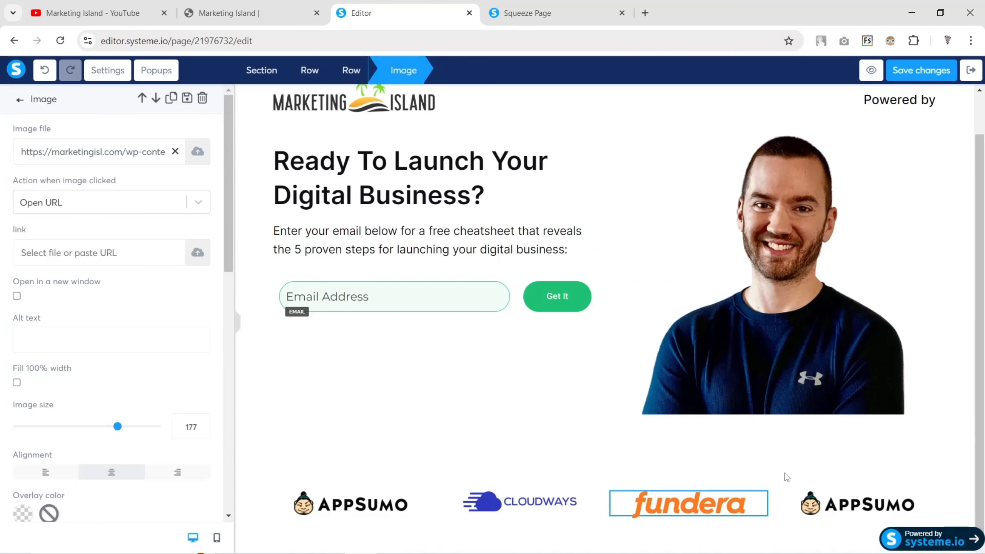
pyautogui.click(832, 510)
pyautogui.click(93, 151)
pyautogui.hotkey('ctrl', 'a')
pyautogui.hotkey('ctrl', 'v')
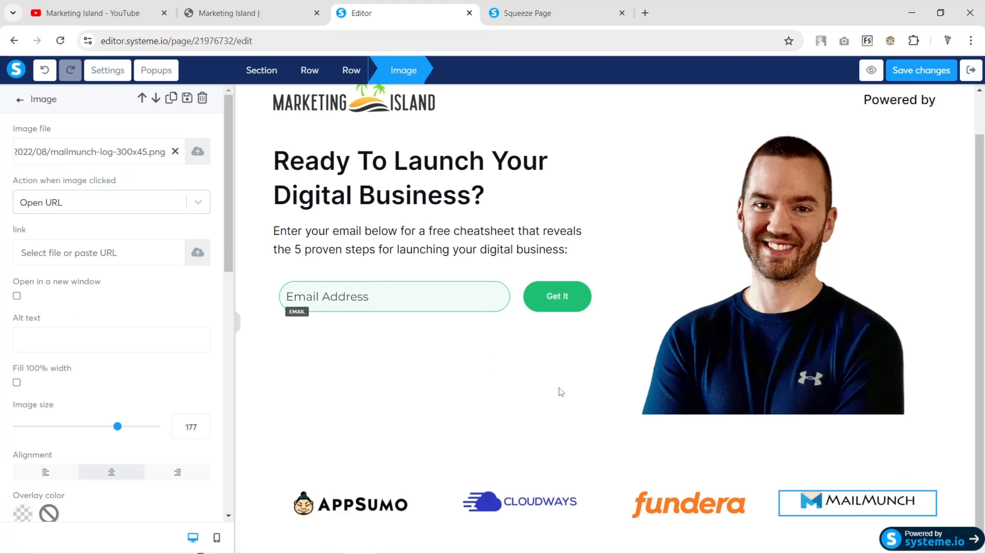
# Add a headline above the logo row with the text "As Featured / Mentioned / Seen In:" copied from the Marketing Island homepage
pyautogui.click(238, 328)
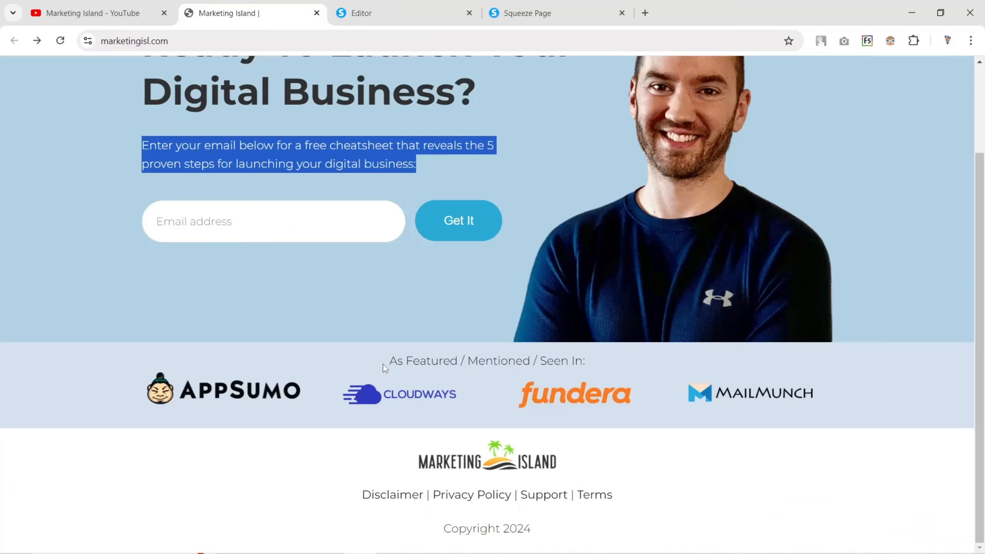
pyautogui.click(384, 365)
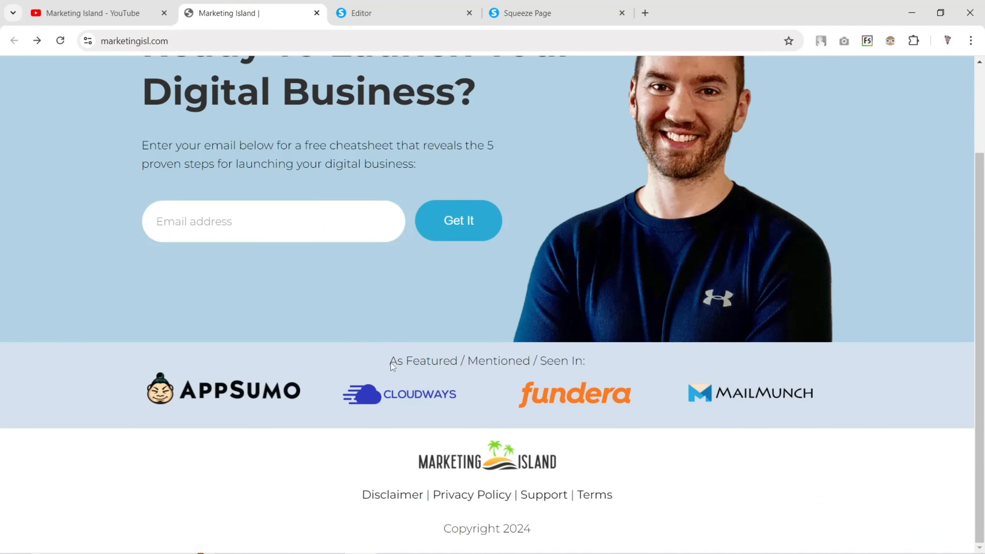
pyautogui.tripleClick(455, 363)
pyautogui.hotkey('ctrl', 'c')
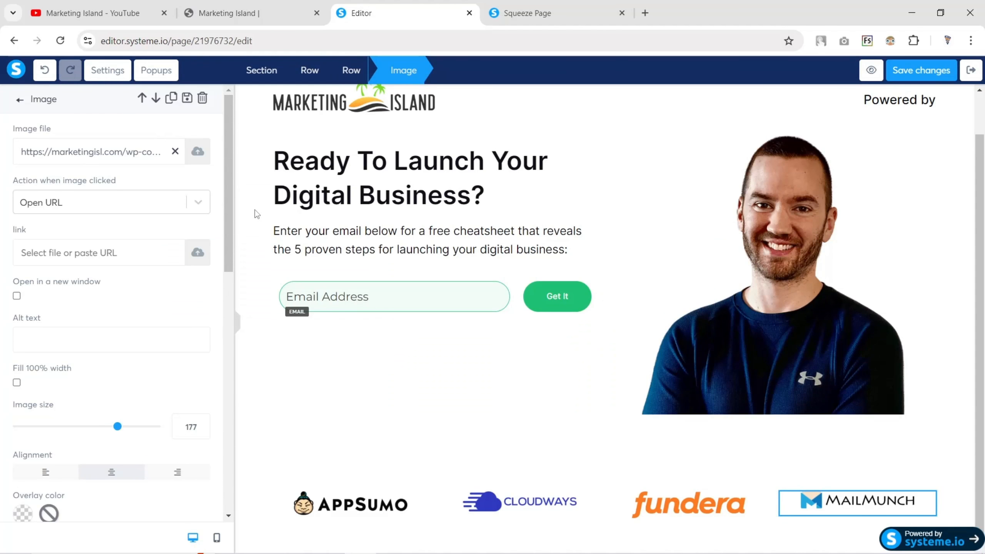
pyautogui.click(448, 448)
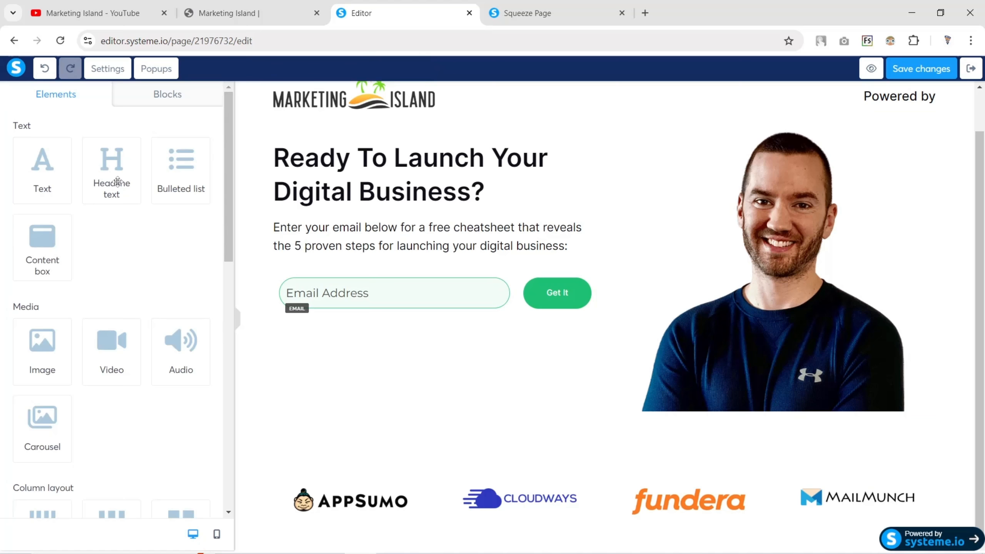
pyautogui.moveTo(116, 184); pyautogui.dragTo(581, 461)
pyautogui.tripleClick(570, 449)
pyautogui.hotkey('ctrl', 'v')
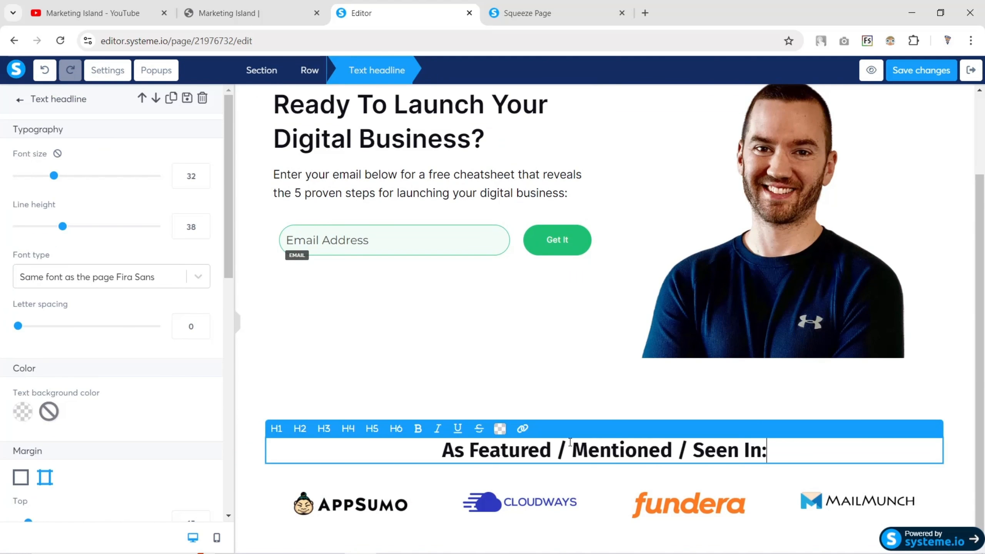
# Set the featured-logos headline to the Google font Inter at font size 21
pyautogui.click(70, 283)
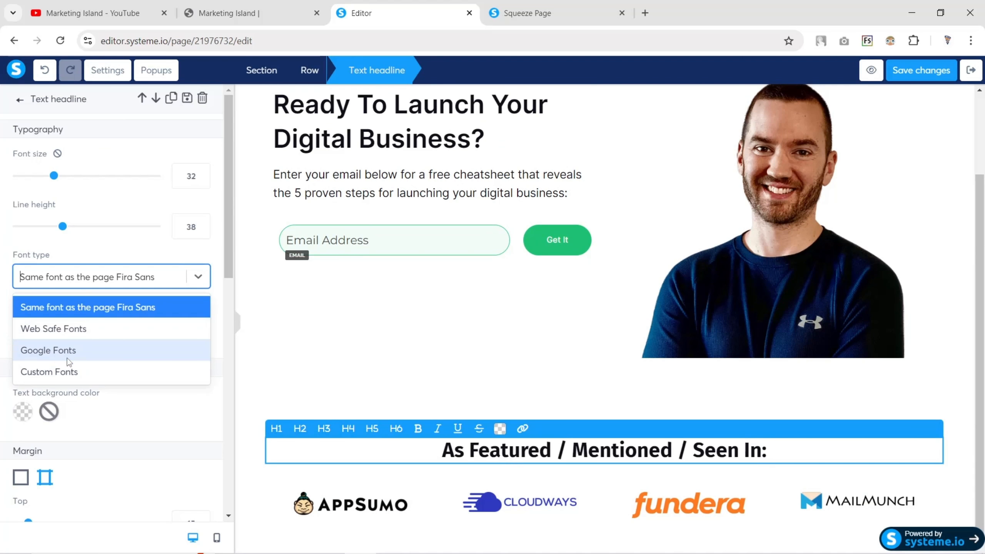
pyautogui.click(67, 355)
pyautogui.click(50, 321)
pyautogui.write('in')
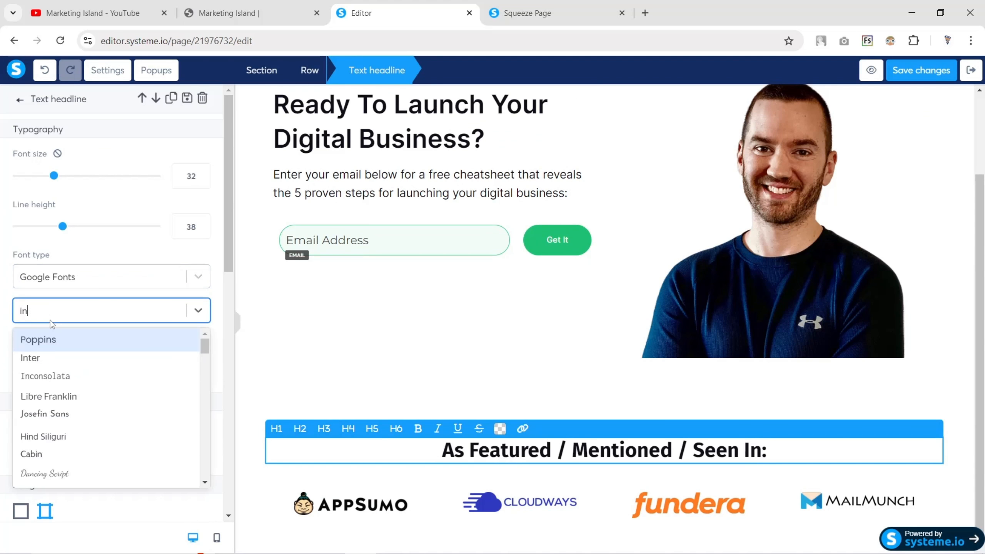
pyautogui.click(31, 358)
pyautogui.moveTo(47, 174); pyautogui.dragTo(37, 176)
# Set the featured-logos headline's font style to Medium 500
pyautogui.click(73, 310)
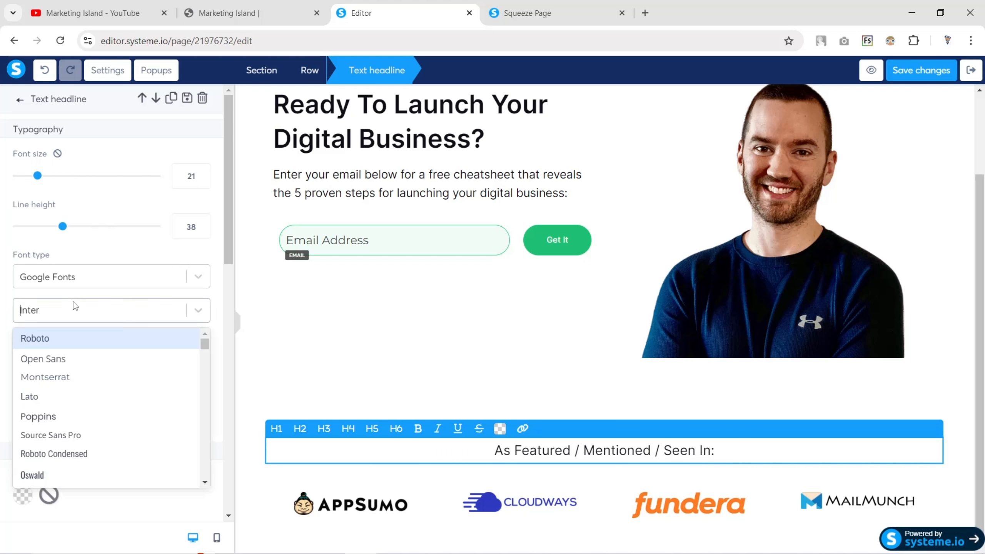
pyautogui.click(70, 312)
pyautogui.click(71, 360)
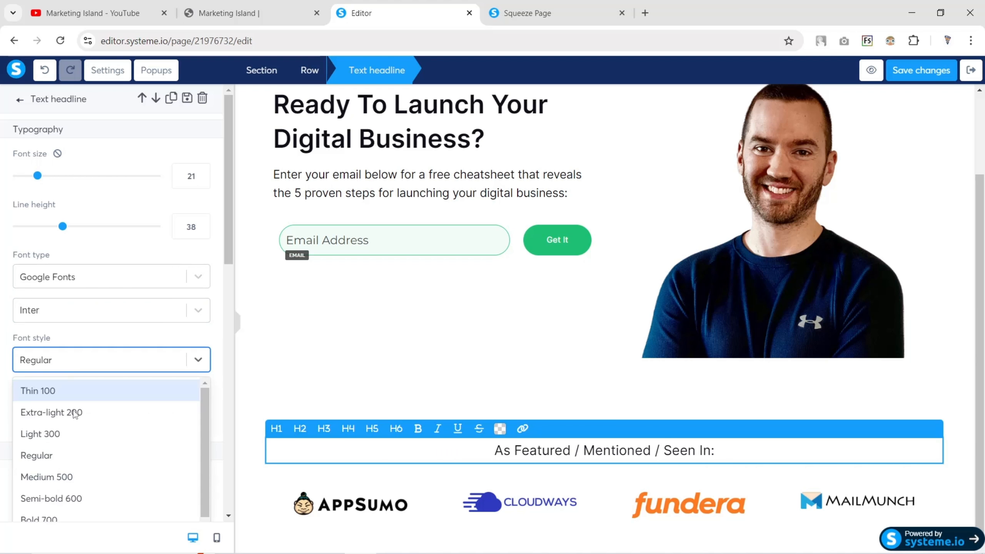
pyautogui.click(65, 477)
pyautogui.click(101, 344)
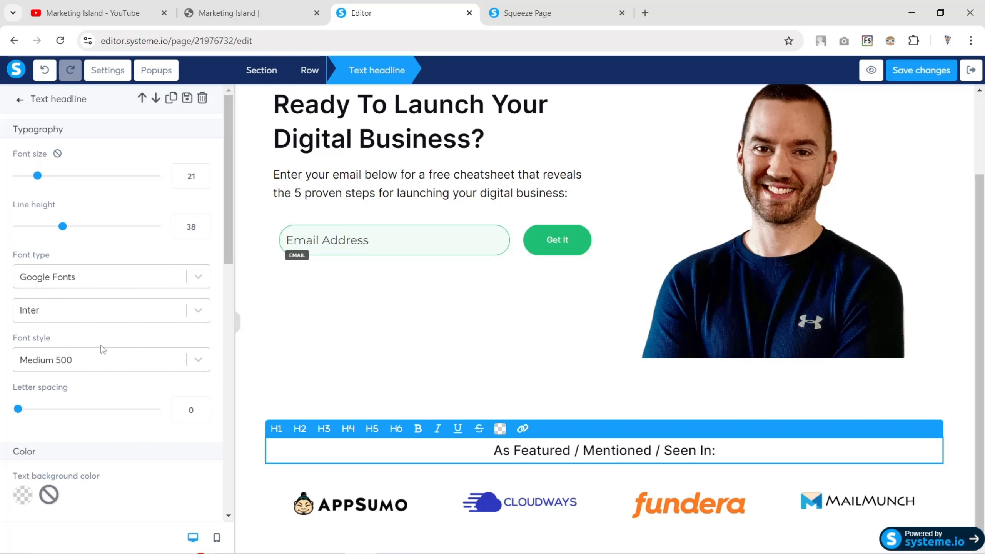
# Preview the page at full width, open the hero section's settings, and compare the section with the Marketing Island homepage's hero
pyautogui.click(235, 328)
pyautogui.click(127, 343)
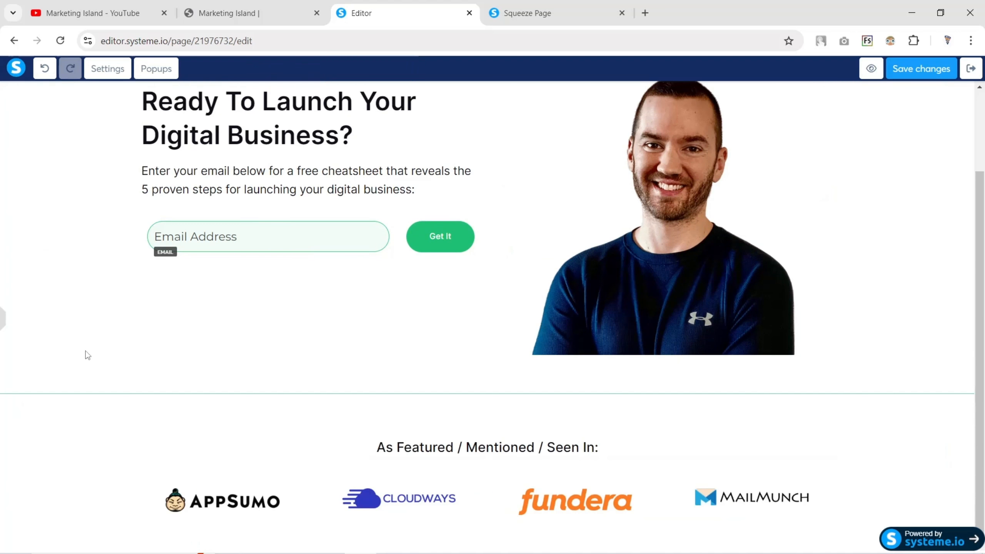
pyautogui.scroll(3, 4, 322)
pyautogui.click(2, 321)
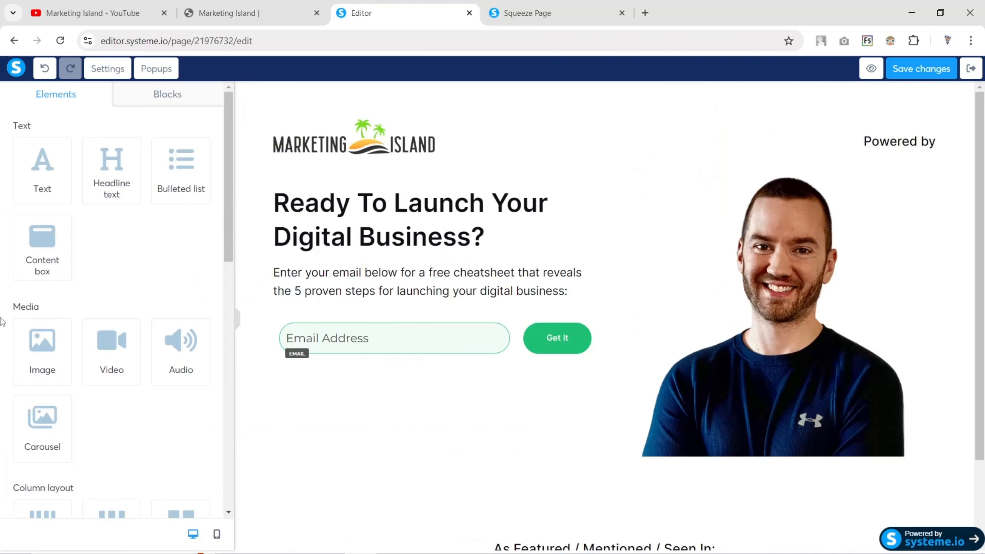
pyautogui.click(254, 93)
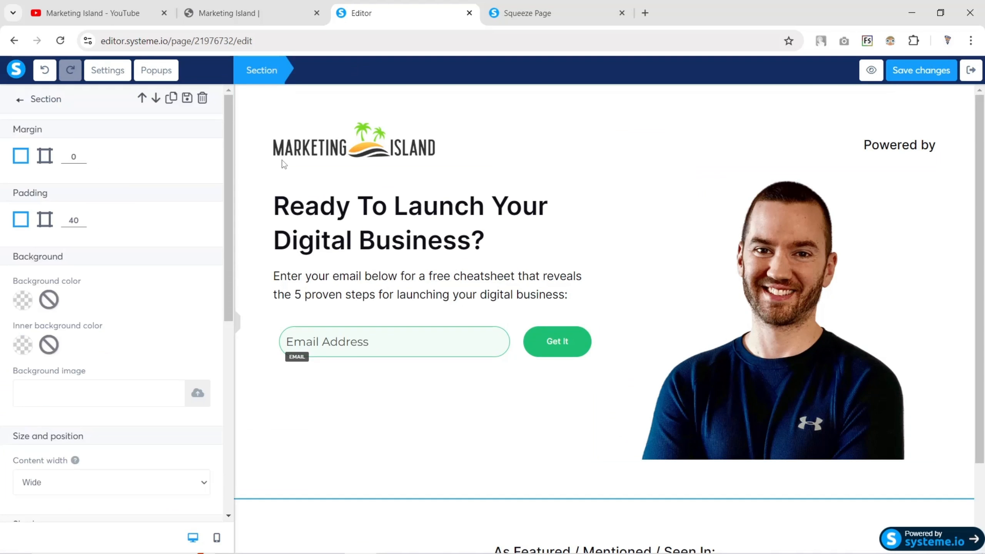
pyautogui.click(286, 9)
pyautogui.scroll(3, 274, 206)
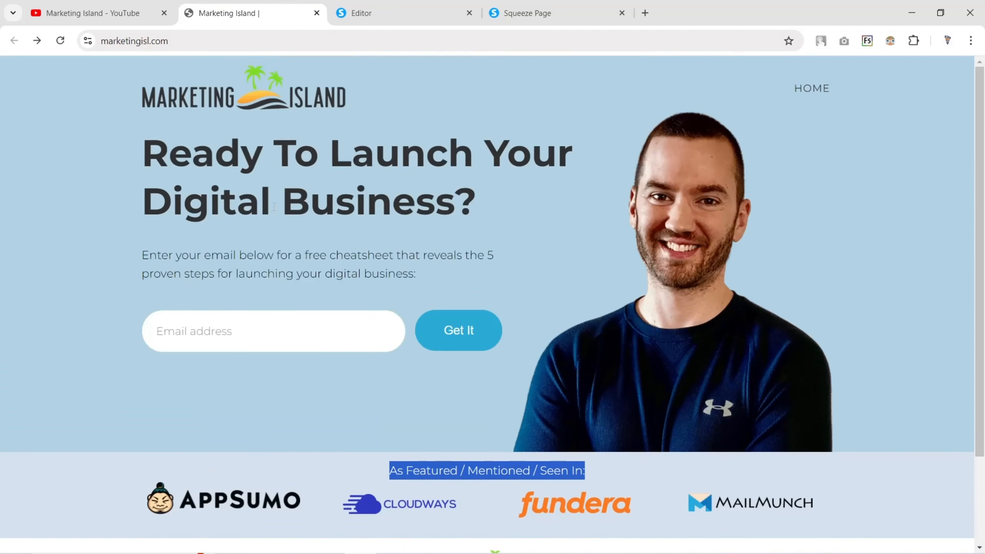
pyautogui.click(384, 13)
pyautogui.click(247, 14)
pyautogui.click(403, 9)
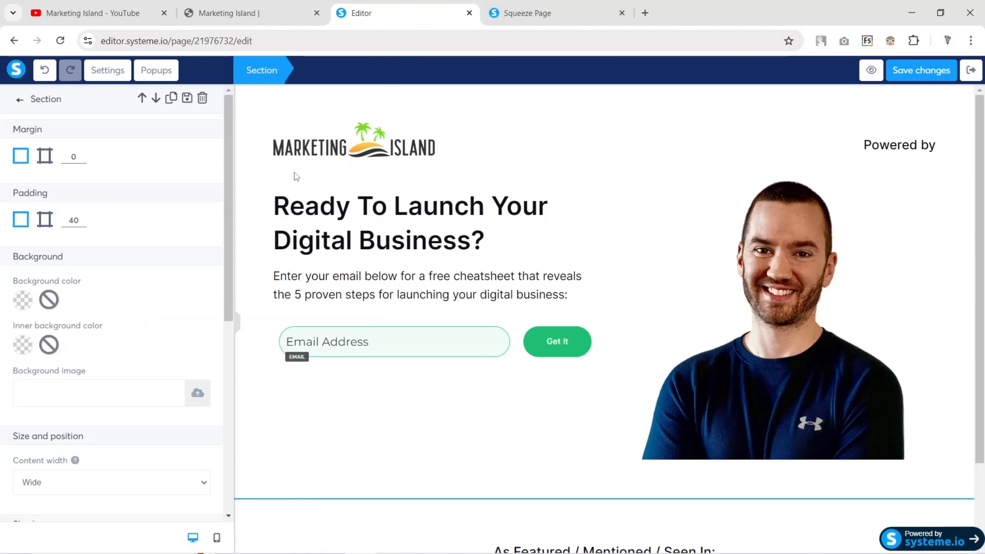
# Get the green rectangle's fill code from Figma and set the hero section's background color to 1DBF73 in the page editor
pyautogui.hotkey('alt', 'Tab')
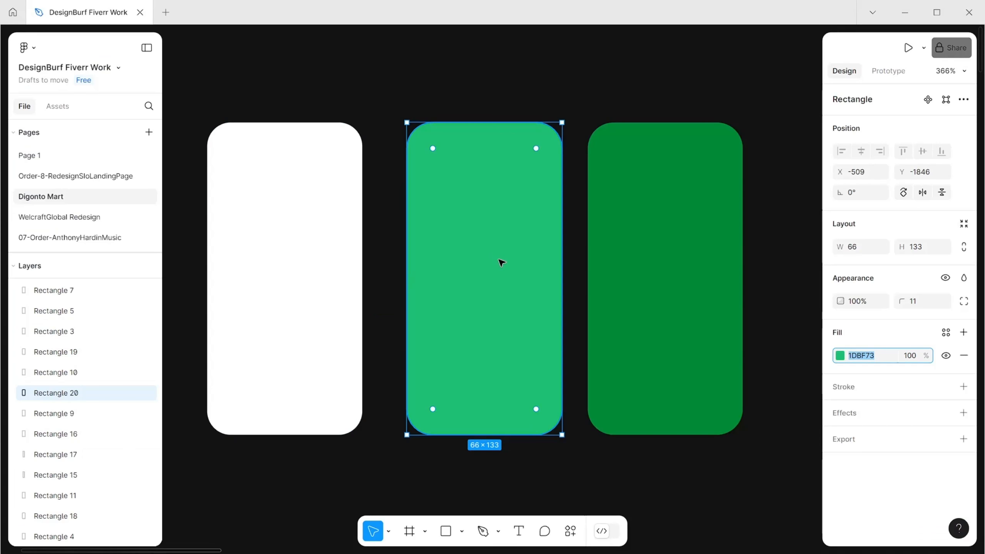
pyautogui.hotkey('alt', 'Tab')
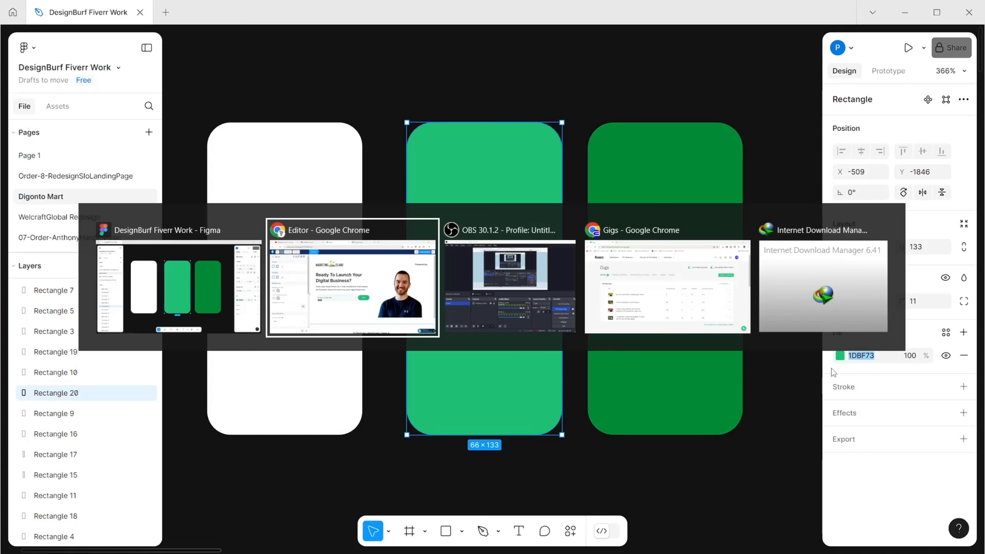
pyautogui.scroll(-2, 66, 302)
pyautogui.scroll(-1, 67, 302)
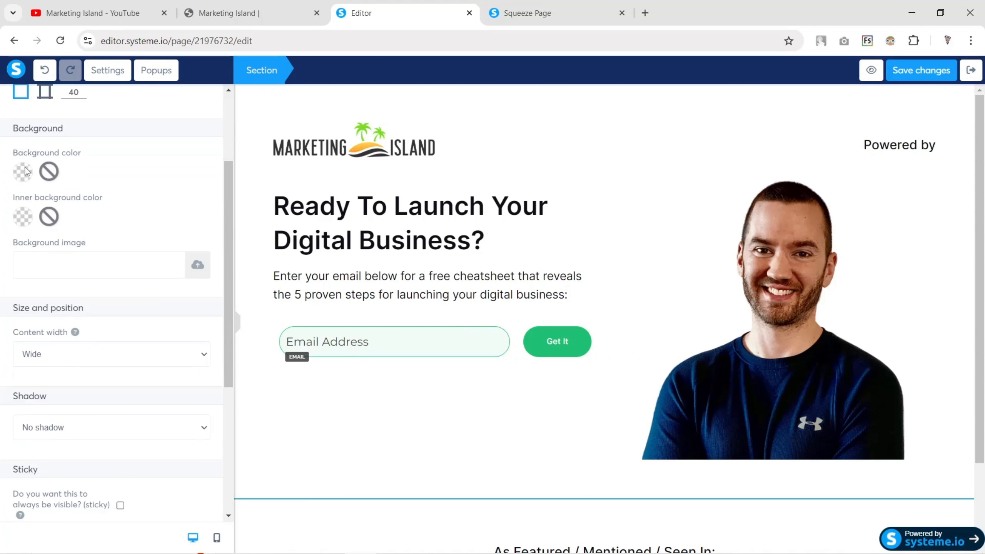
pyautogui.click(23, 172)
pyautogui.doubleClick(85, 214)
pyautogui.write('1DBF73')
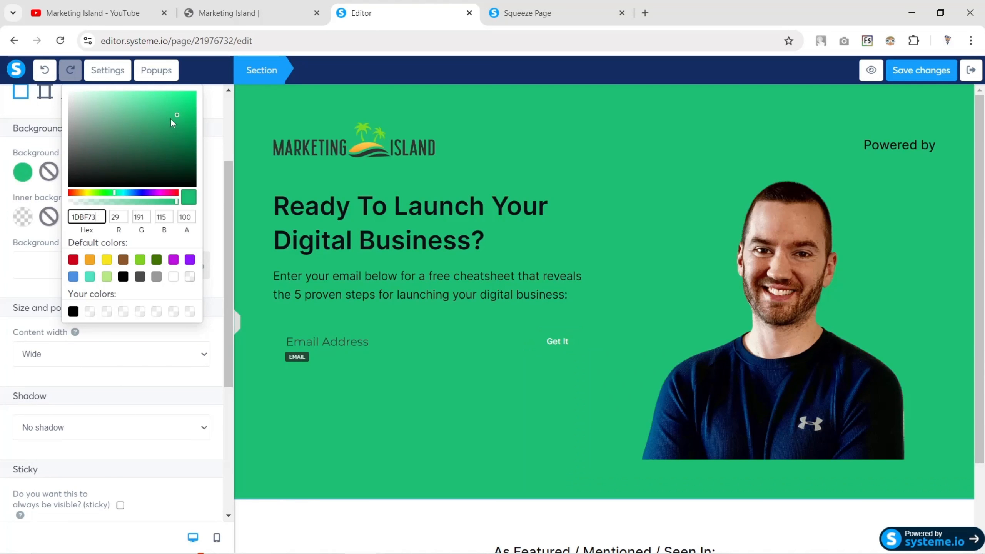
# Lighten the hero section's background color to F5FFFB and preview the page at full width
pyautogui.click(175, 114)
pyautogui.moveTo(92, 92)
pyautogui.mouseDown()
pyautogui.moveTo(92, 103)
pyautogui.moveTo(73, 91)
pyautogui.mouseUp()
pyautogui.click(237, 325)
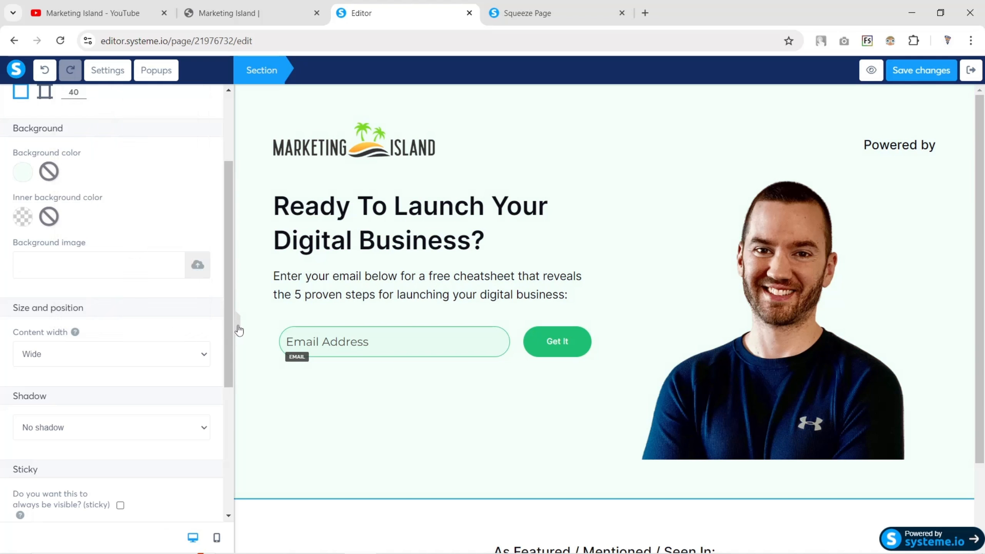
pyautogui.click(237, 325)
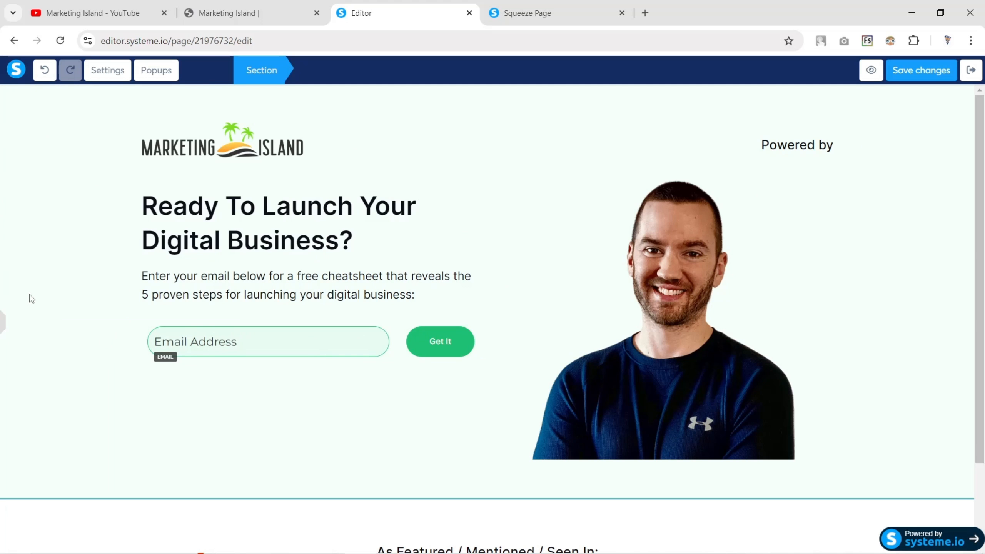
pyautogui.click(2, 320)
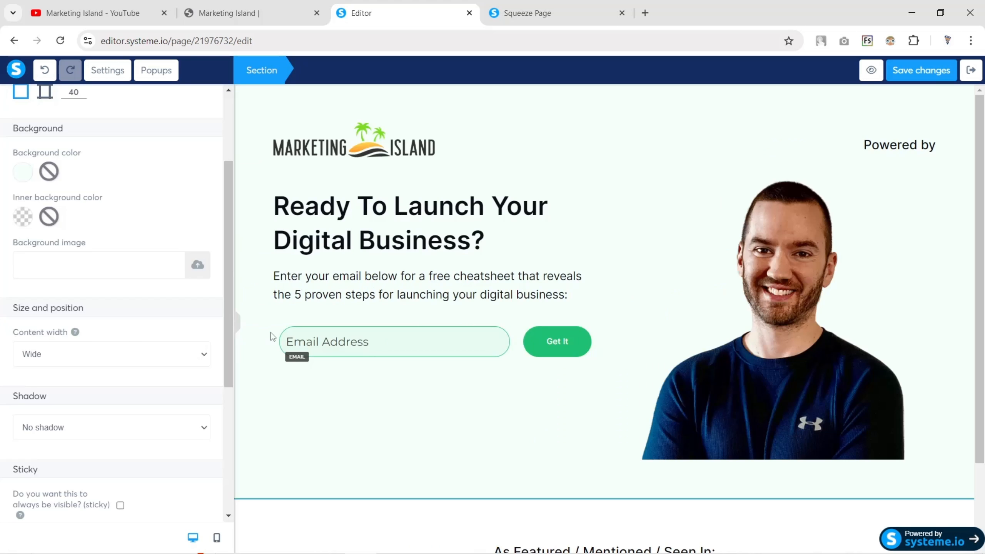
# Set the hero section's background color to the pale mint EAFCF5 and compare it with the Marketing Island homepage
pyautogui.click(23, 172)
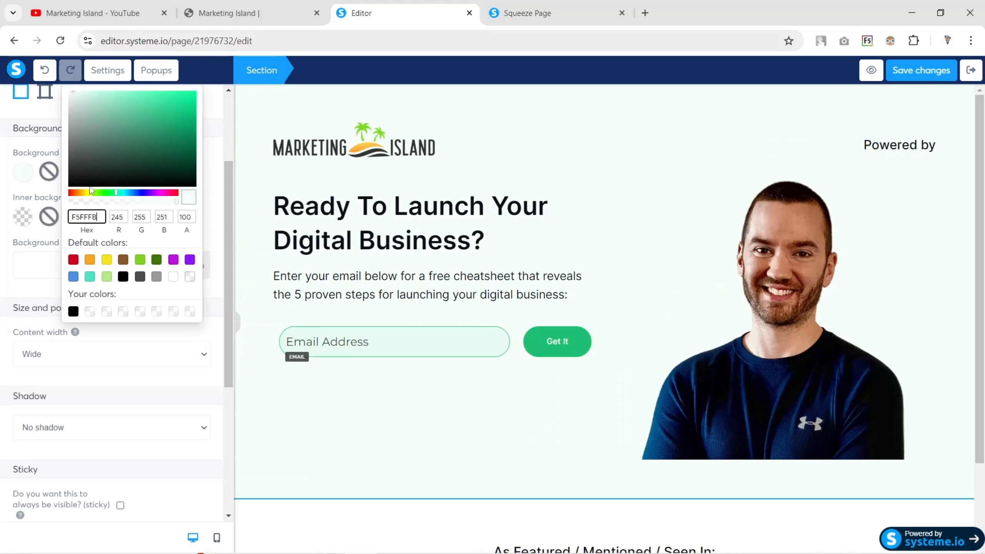
pyautogui.click(78, 93)
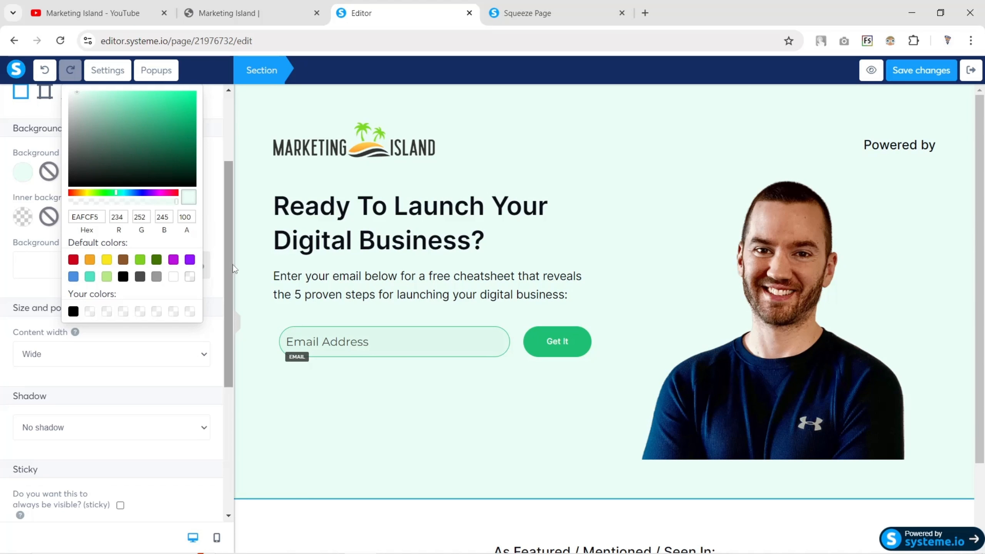
pyautogui.click(236, 322)
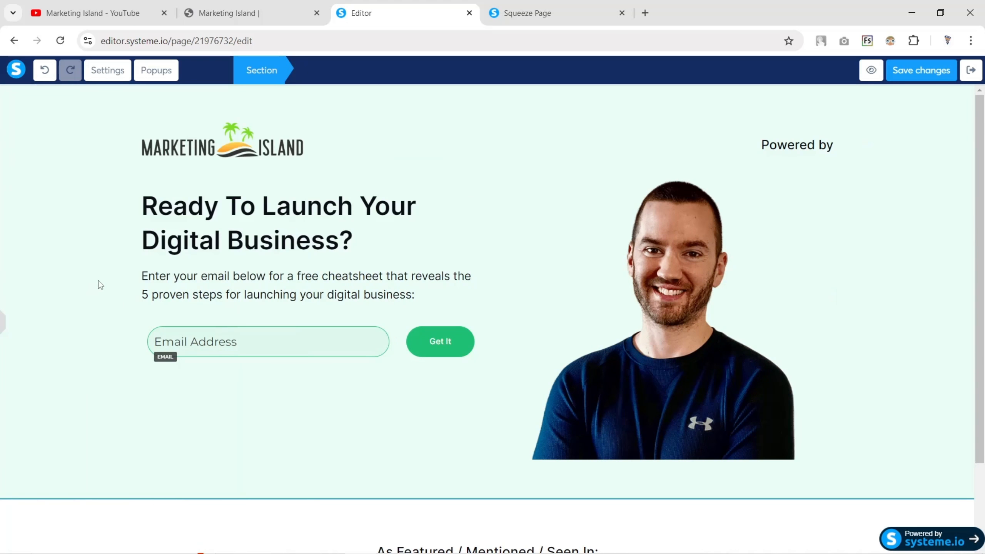
pyautogui.click(229, 13)
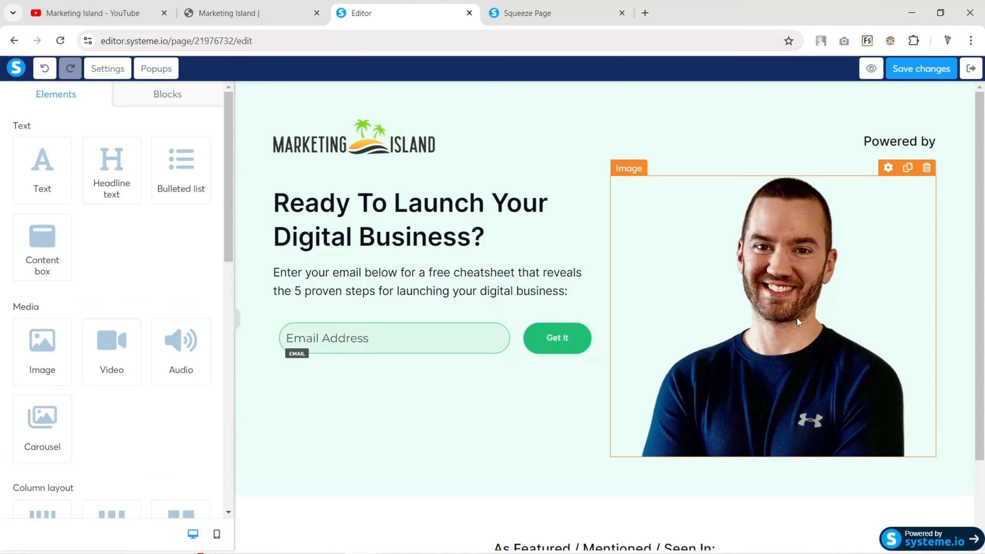
# Enlarge the hero portrait to an image size of 432
pyautogui.click(743, 319)
pyautogui.scroll(-1, 130, 364)
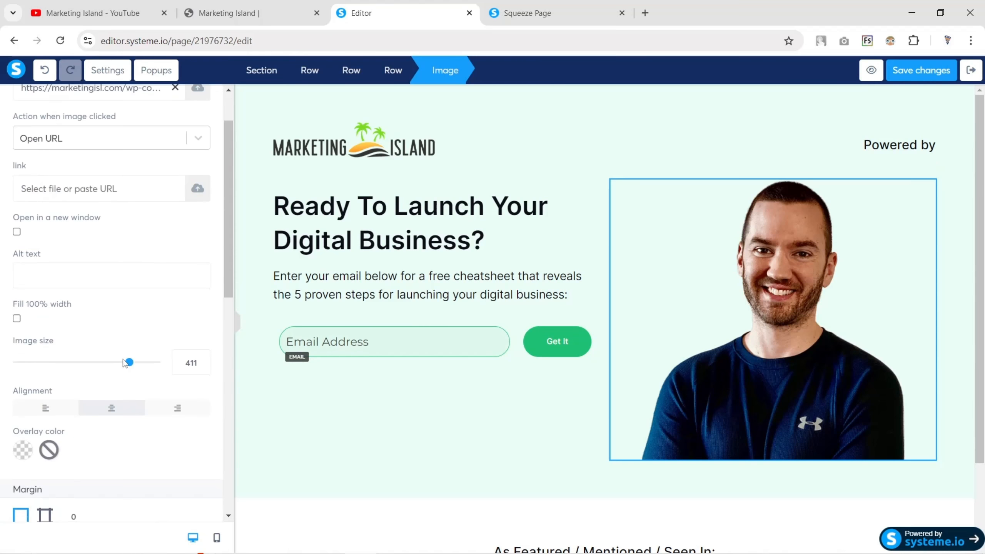
pyautogui.moveTo(131, 365); pyautogui.dragTo(134, 365)
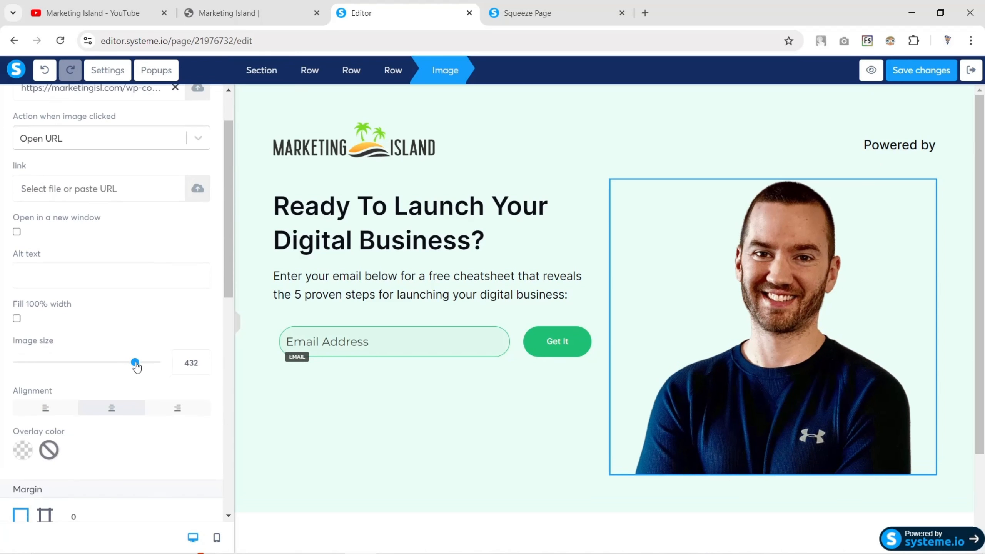
# Remove the bottom padding of the hero section with separate padding values per side
pyautogui.click(252, 91)
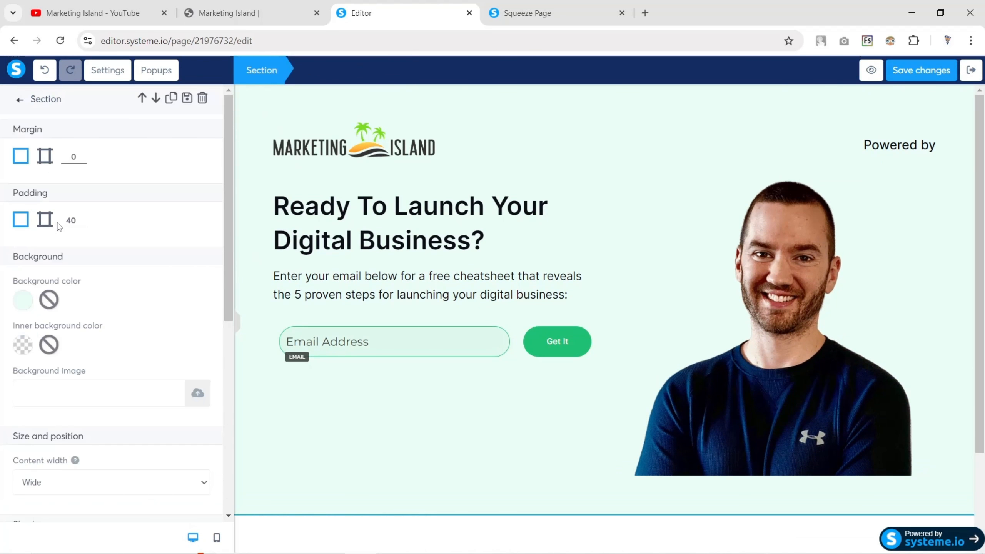
pyautogui.click(45, 219)
pyautogui.scroll(-2, 95, 316)
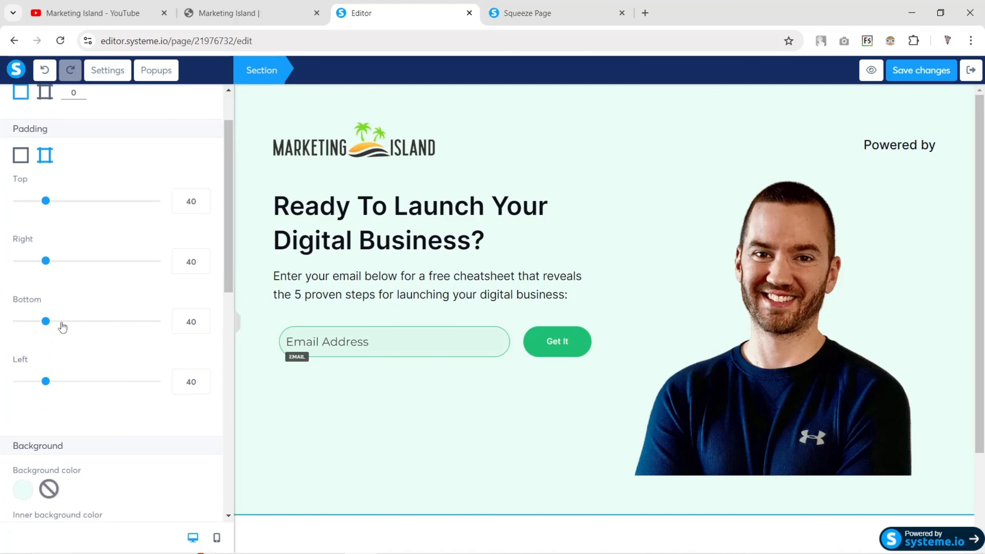
pyautogui.moveTo(45, 323); pyautogui.dragTo(14, 323)
# Remove the bottom padding of the outer row that wraps the logo header and the hero content
pyautogui.click(304, 154)
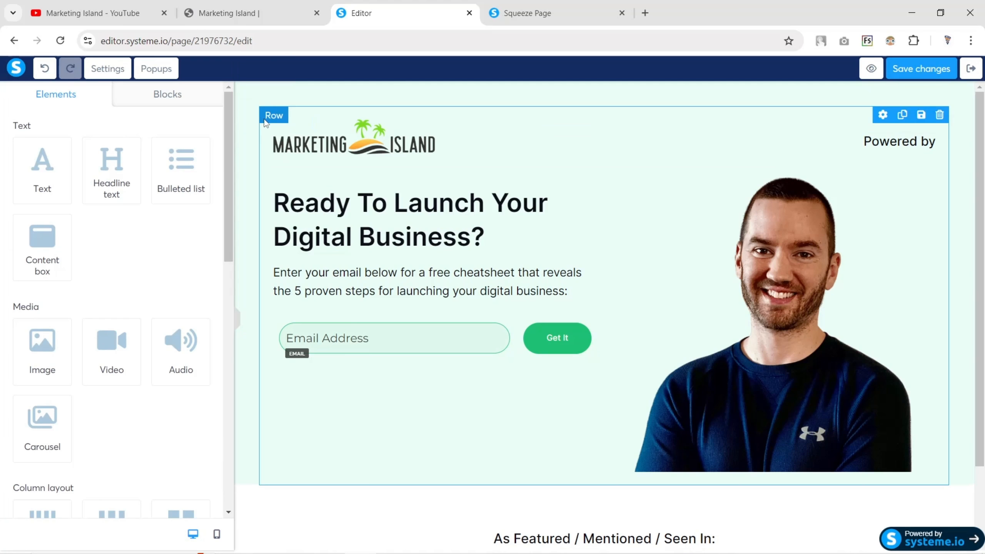
pyautogui.click(265, 123)
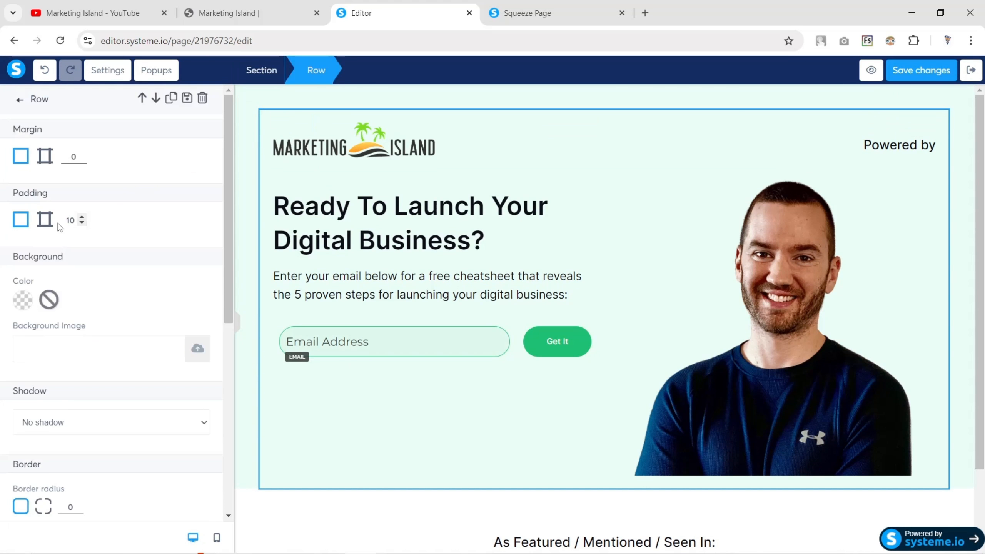
pyautogui.click(45, 220)
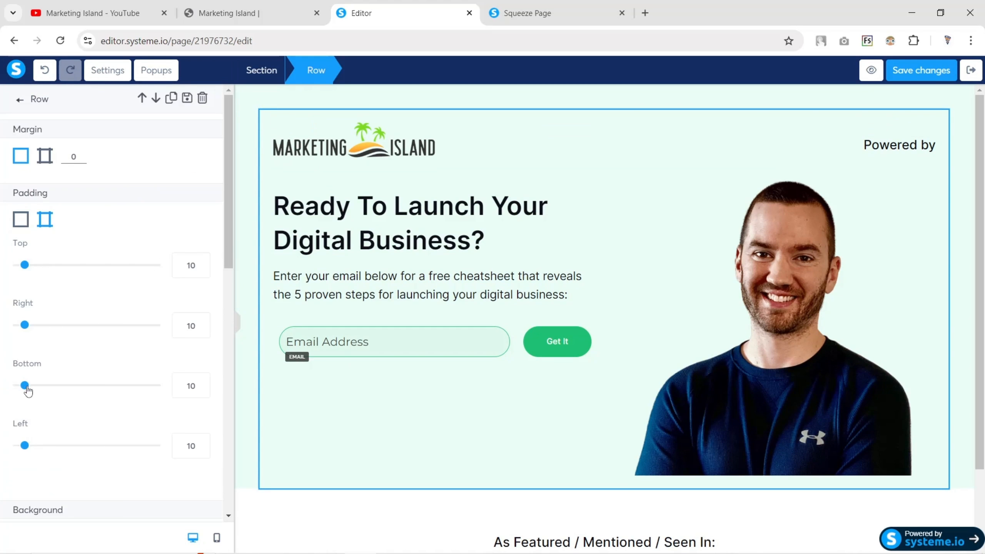
pyautogui.moveTo(25, 386); pyautogui.dragTo(3, 387)
# Set the bottom padding of the row holding the headline and portrait to 0 and compare the hero with the Marketing Island homepage
pyautogui.click(296, 419)
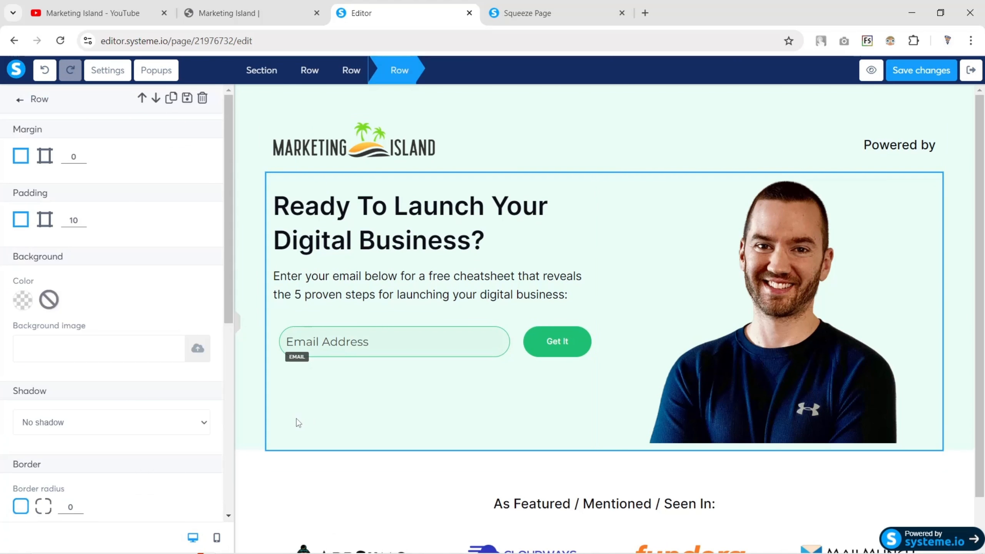
pyautogui.click(45, 220)
pyautogui.moveTo(25, 385); pyautogui.dragTo(3, 387)
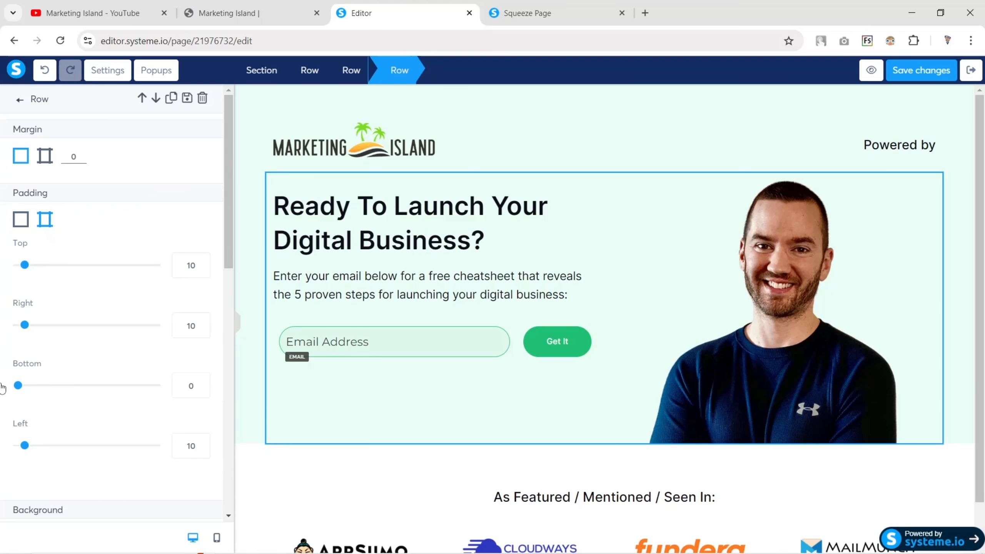
pyautogui.click(238, 326)
pyautogui.click(229, 13)
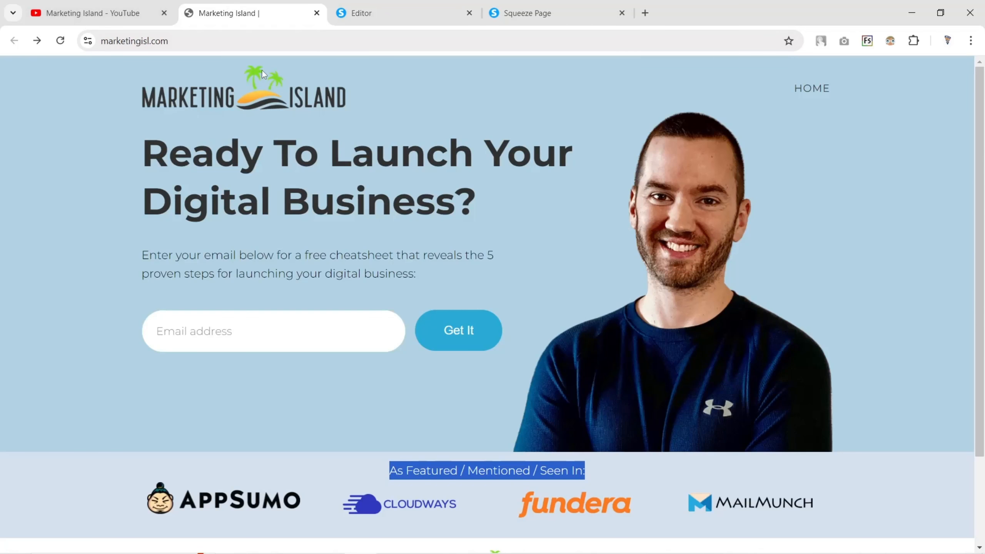
pyautogui.click(360, 13)
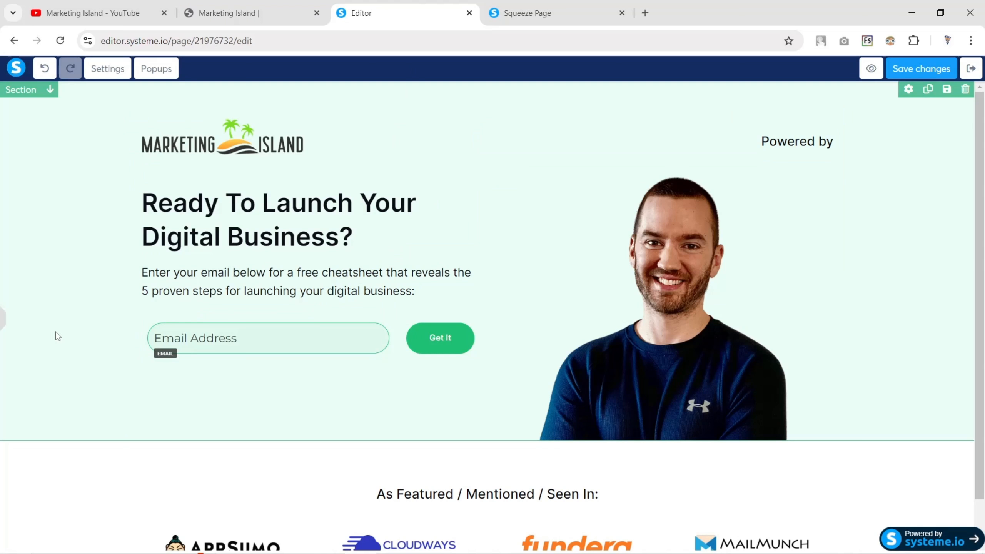
# Set the bottom padding of the logo header row to 35 and check the page at full width
pyautogui.click(2, 319)
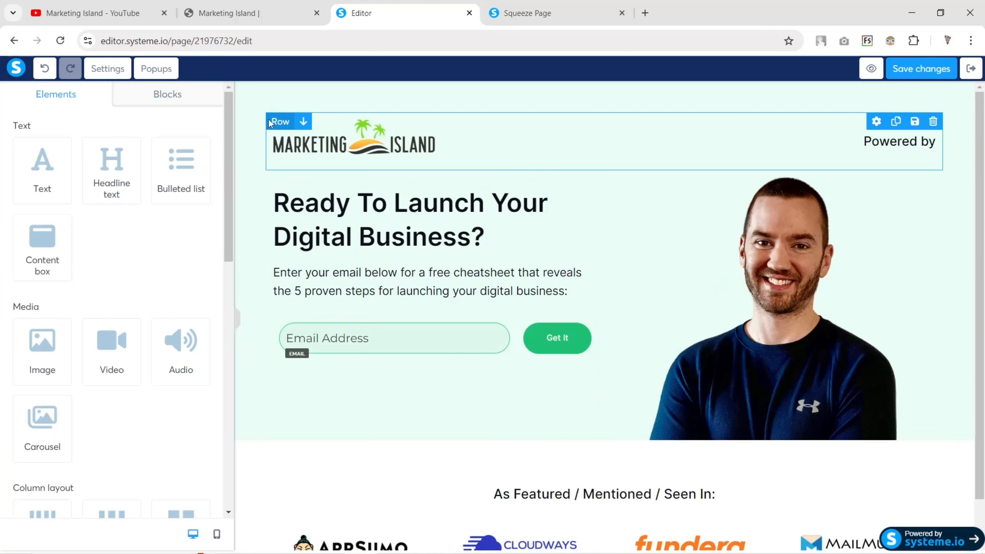
pyautogui.click(275, 123)
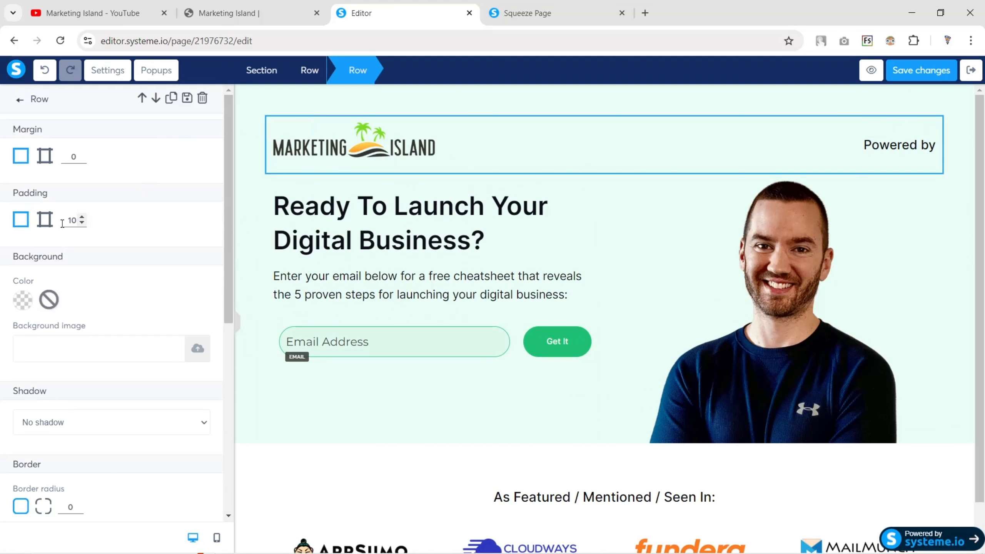
pyautogui.click(45, 220)
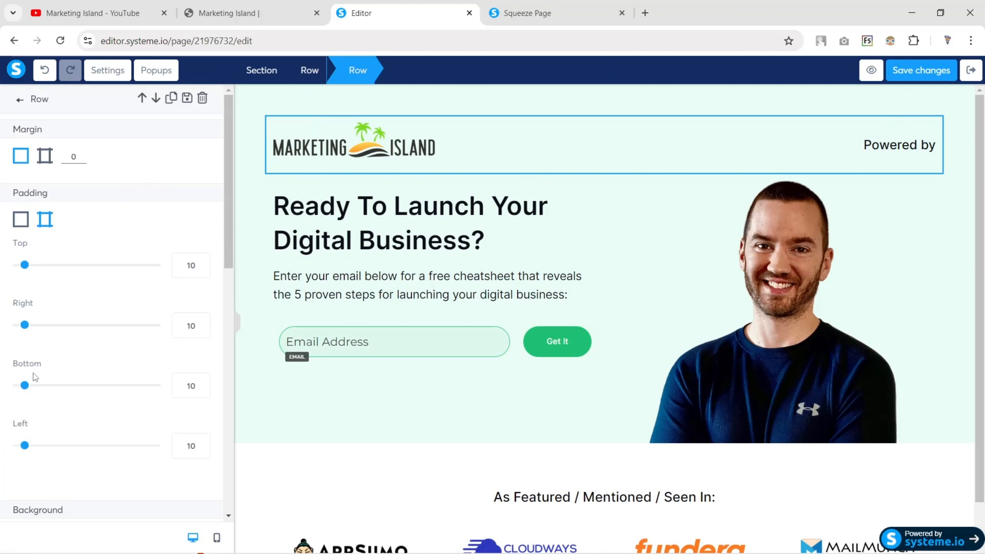
pyautogui.doubleClick(187, 386)
pyautogui.write('25')
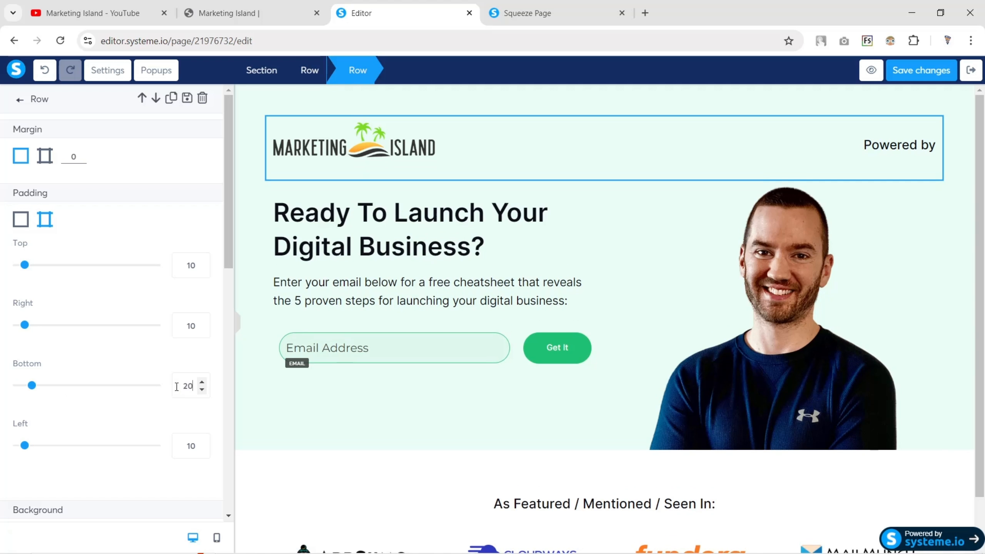
pyautogui.moveTo(195, 386); pyautogui.dragTo(176, 387)
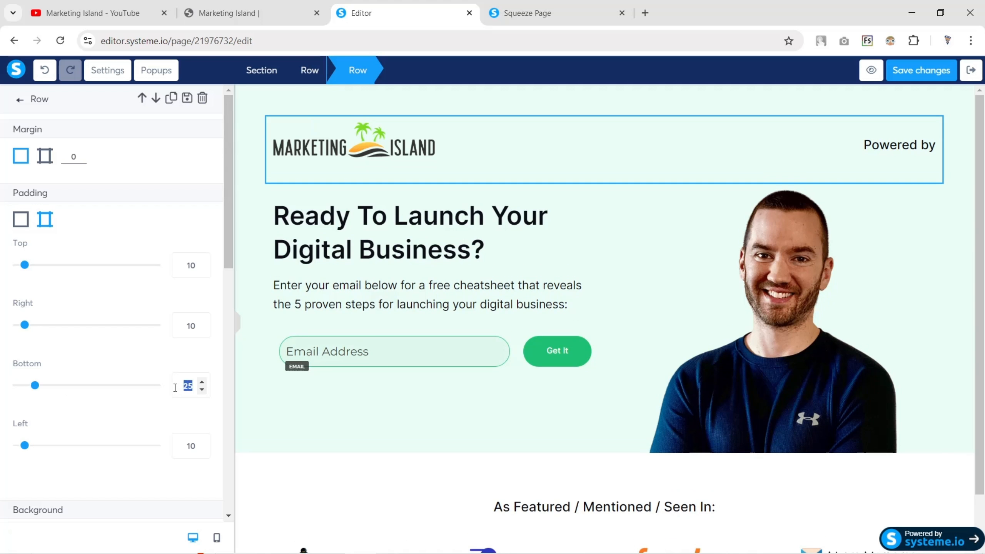
pyautogui.write('35')
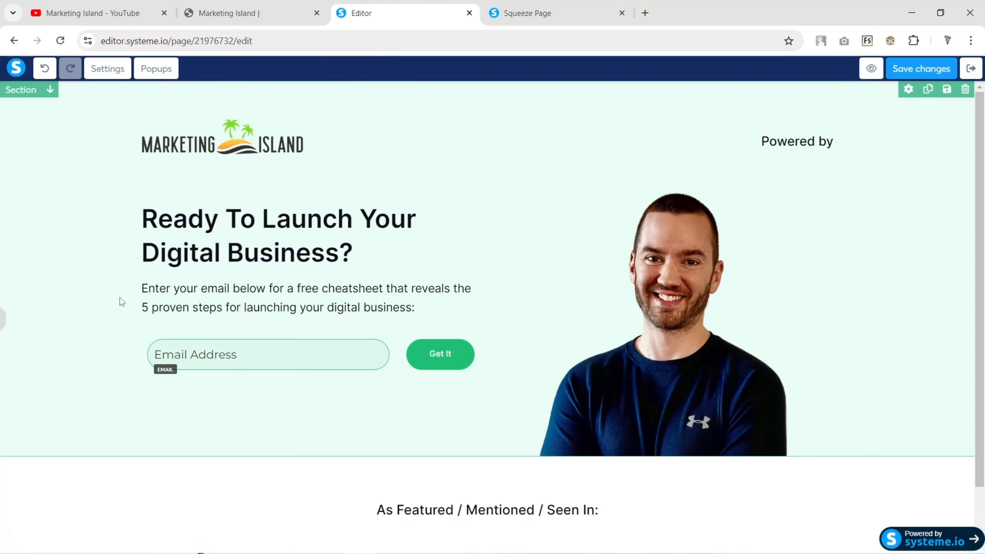
pyautogui.scroll(-1, 120, 299)
pyautogui.scroll(1, 120, 299)
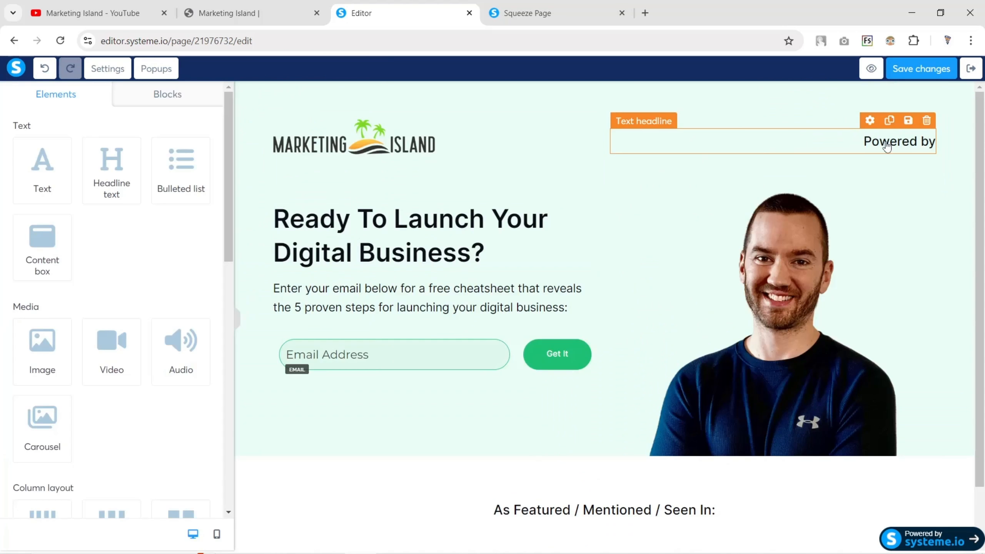
# Replace the header's "Powered by" text with "Home"
pyautogui.tripleClick(887, 145)
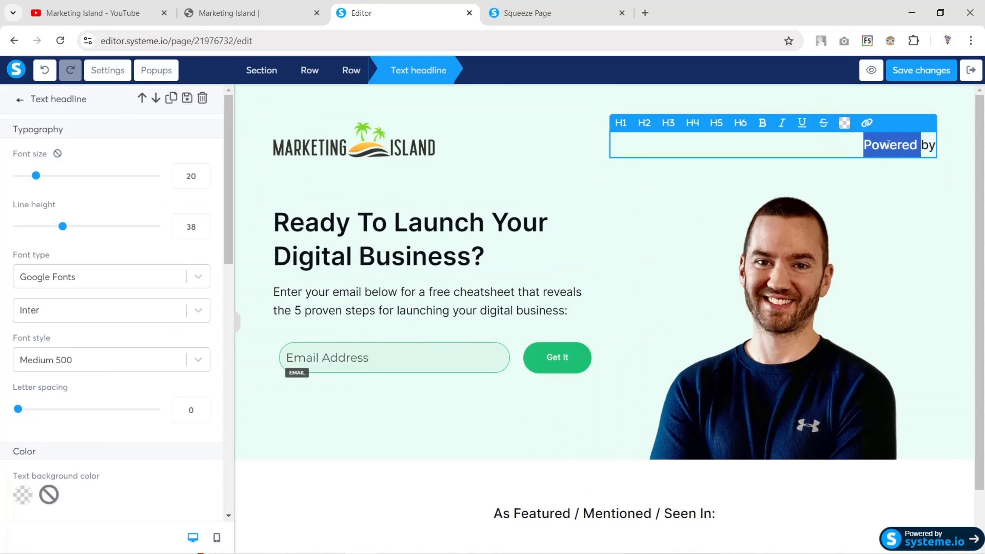
pyautogui.write('Home')
pyautogui.click(558, 159)
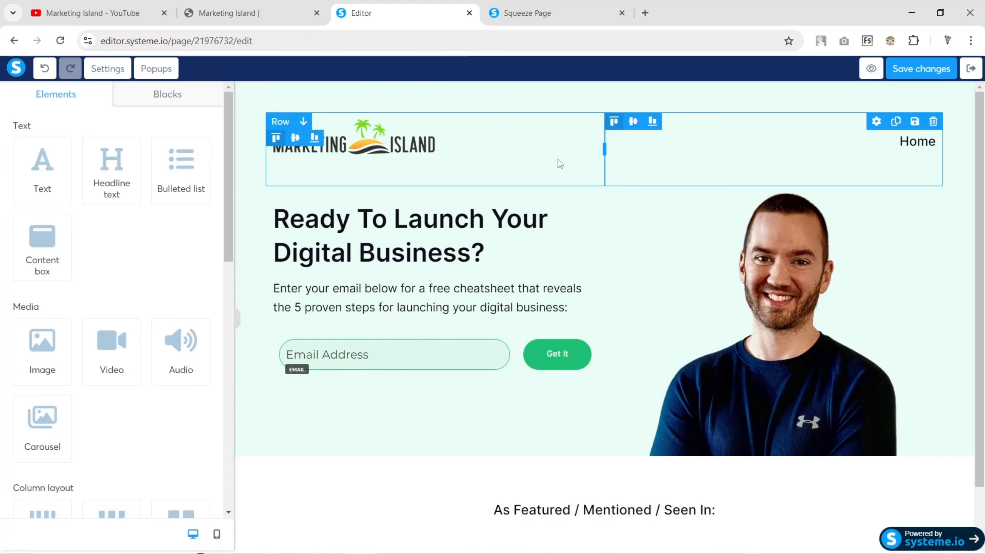
# Compare the hero and featured-logos sections with the Marketing Island homepage and view the page at full width
pyautogui.scroll(-2, 573, 361)
pyautogui.click(252, 13)
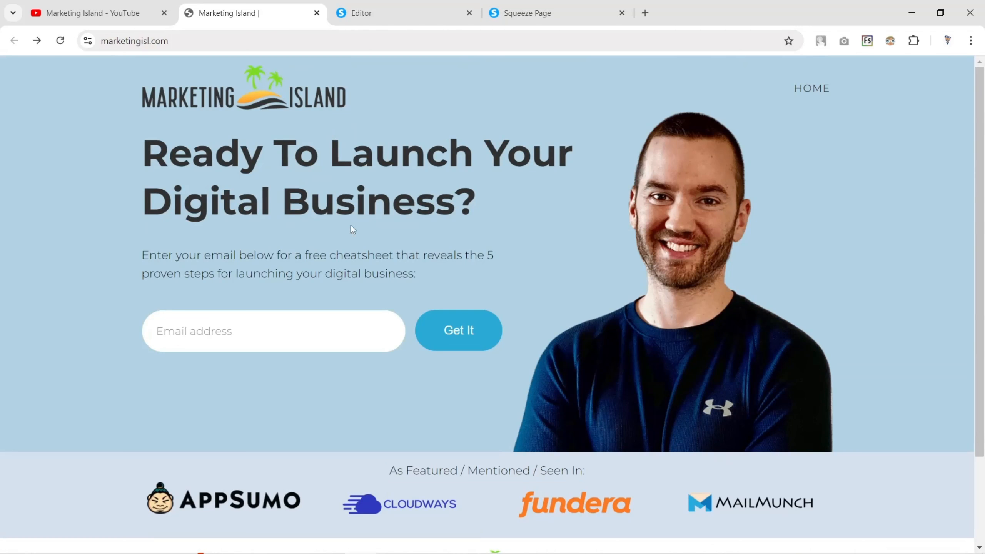
pyautogui.click(375, 11)
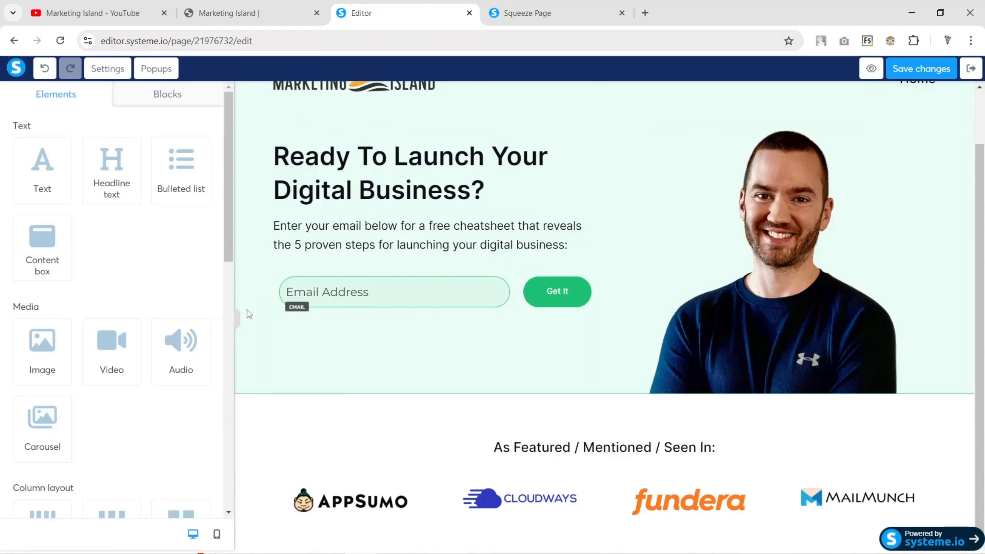
pyautogui.click(238, 318)
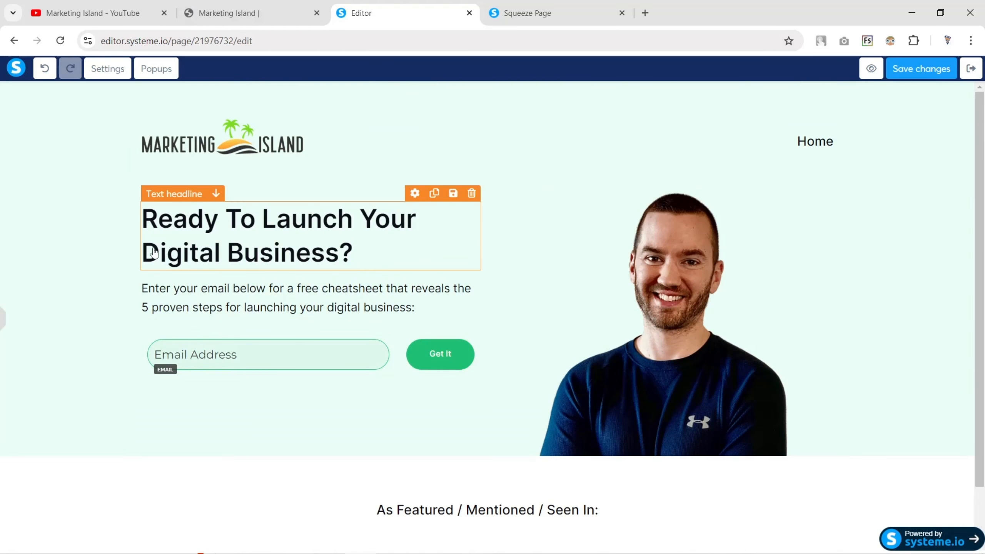
pyautogui.scroll(-1, 16, 249)
# Set the hero portrait's image size to 396
pyautogui.click(3, 318)
pyautogui.click(751, 272)
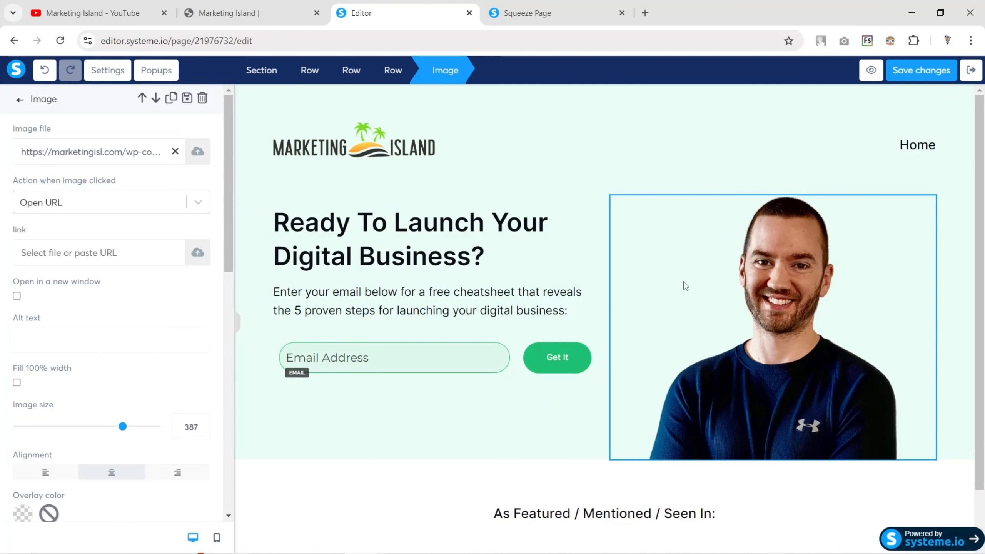
pyautogui.moveTo(123, 427)
pyautogui.mouseDown()
pyautogui.moveTo(134, 427)
pyautogui.moveTo(125, 426)
pyautogui.mouseUp()
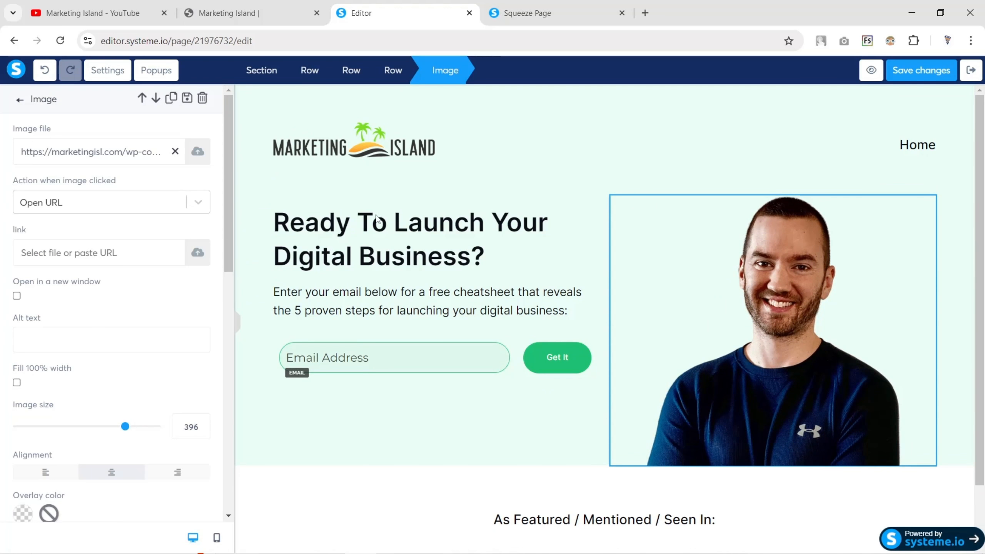
pyautogui.press('Escape')
# Save the page changes and open the page preview
pyautogui.click(916, 70)
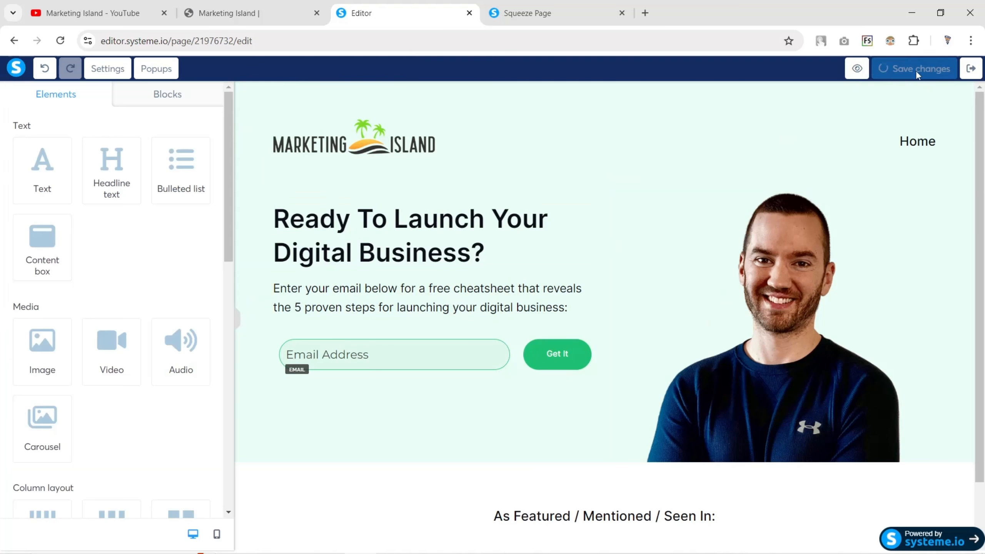
pyautogui.click(857, 68)
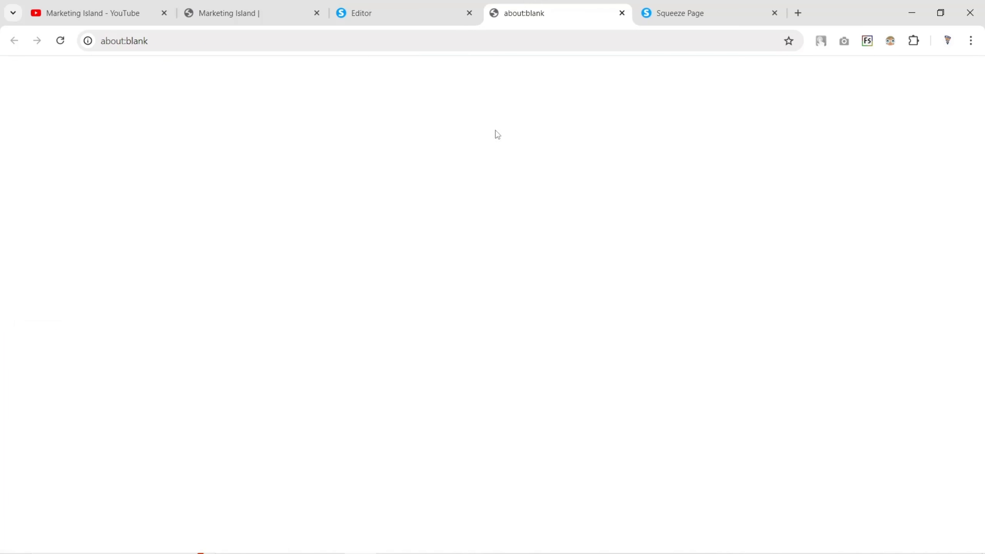